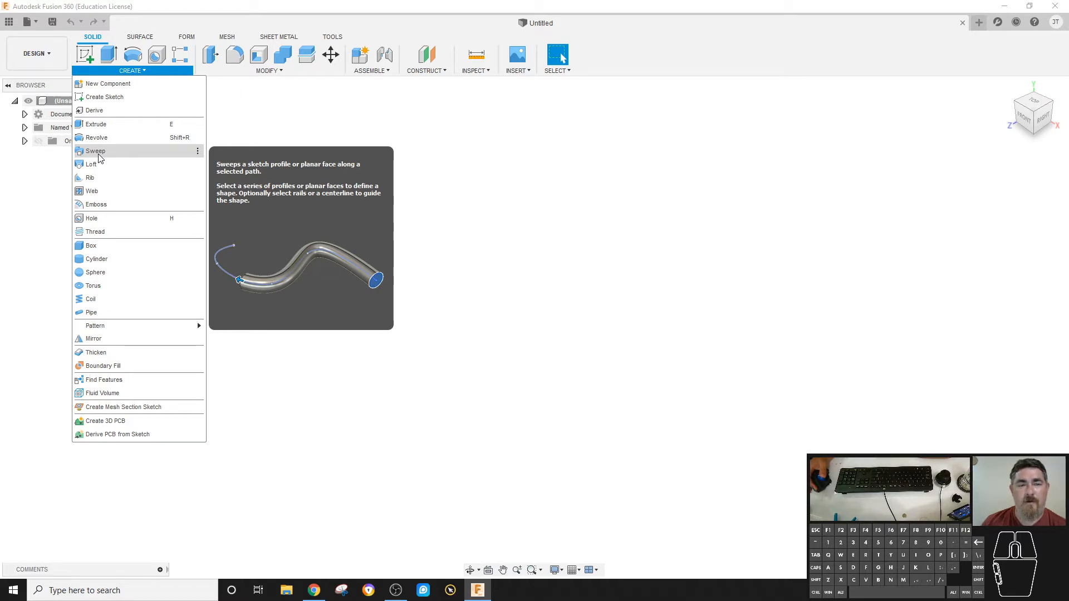
Sketch an S-shaped fit point spline with five points on the horizontal plane, starting at the origin, and finish the sketch.
left_click(295, 128)
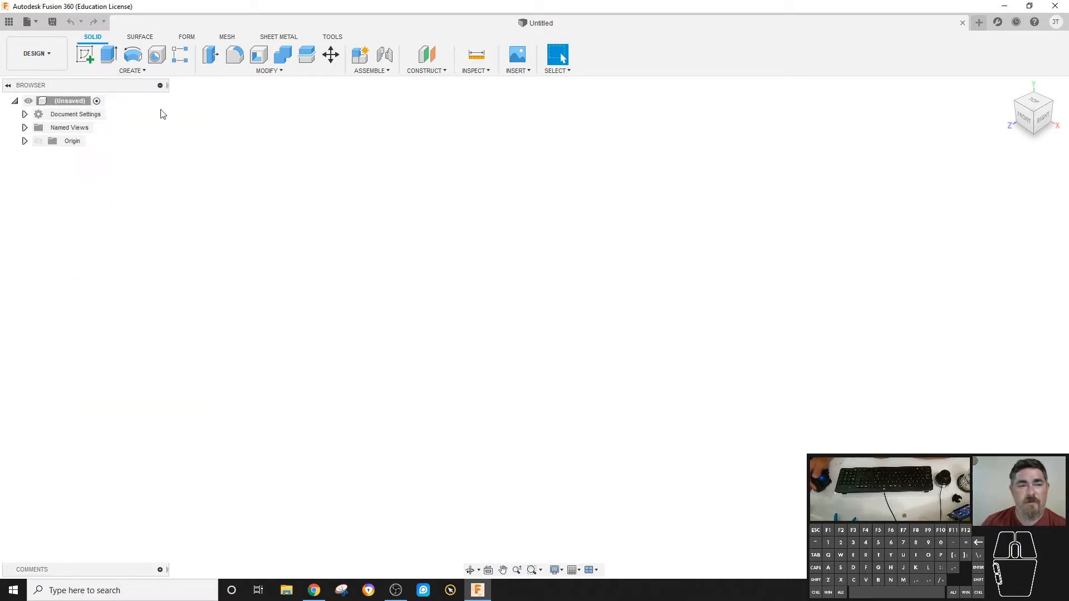
left_click(89, 54)
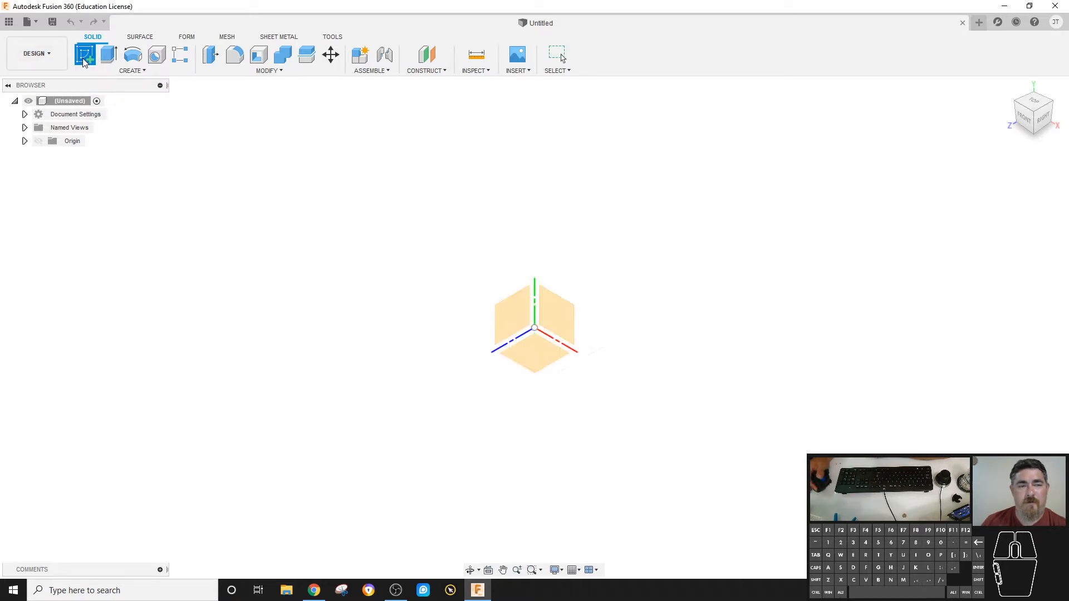
left_click(548, 367)
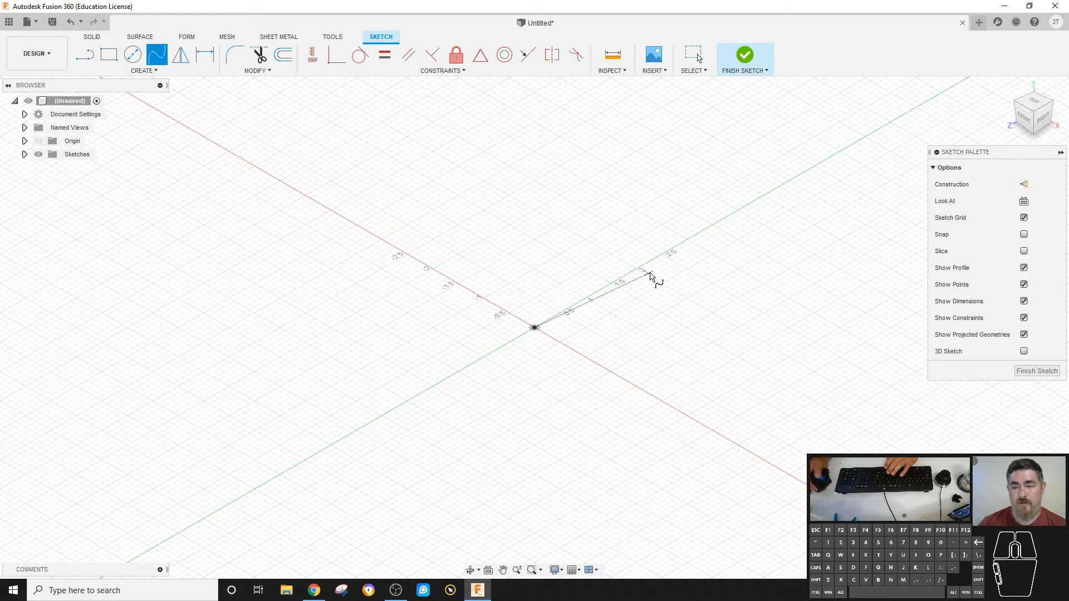
left_click(818, 283)
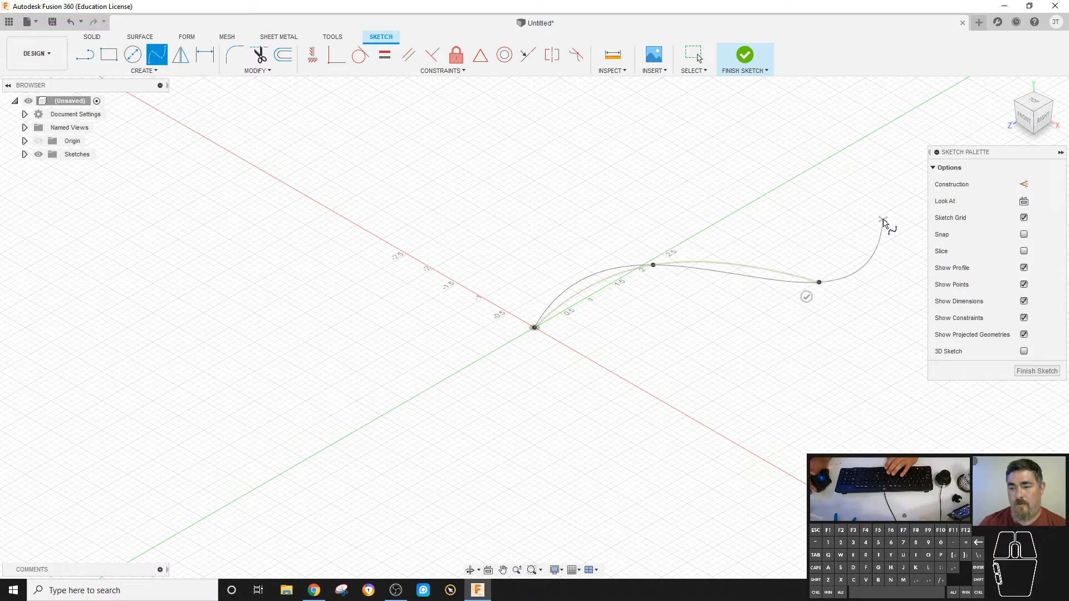
left_click(883, 177)
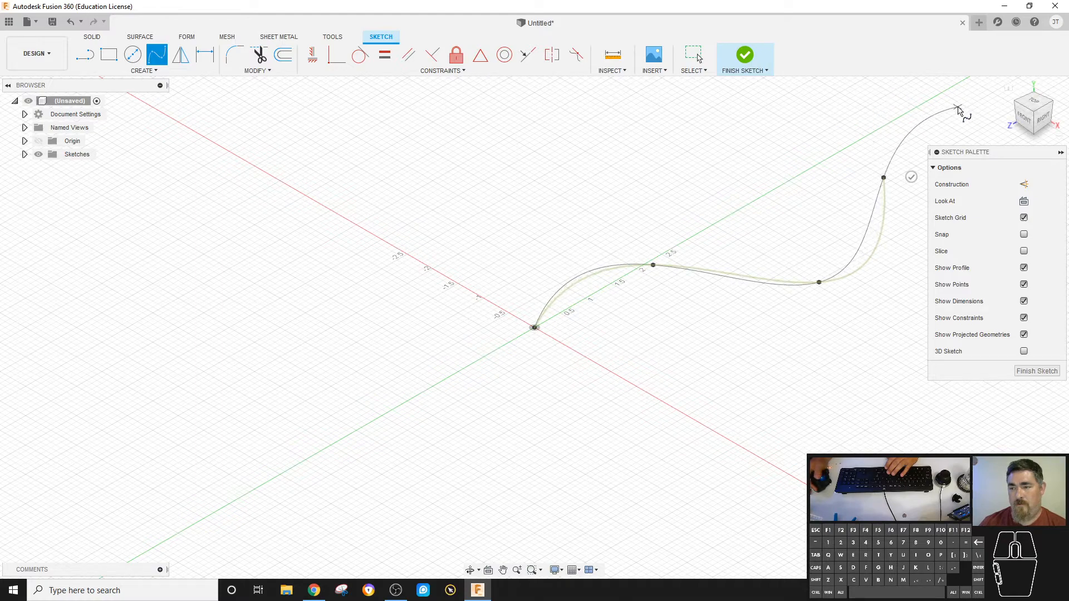
left_click(781, 112)
right_click(897, 104)
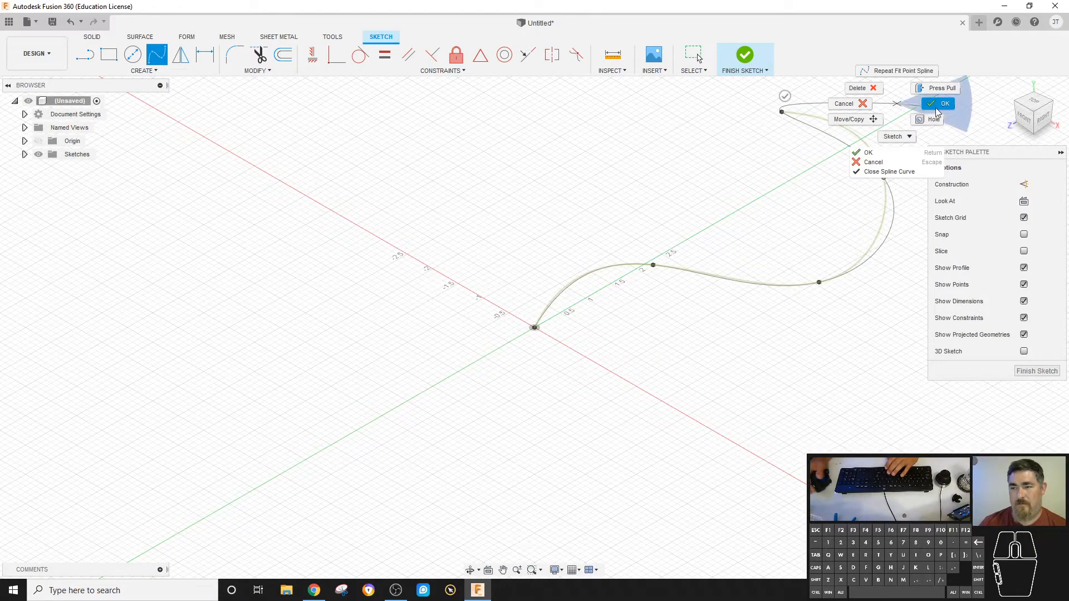
left_click(933, 108)
left_click(746, 55)
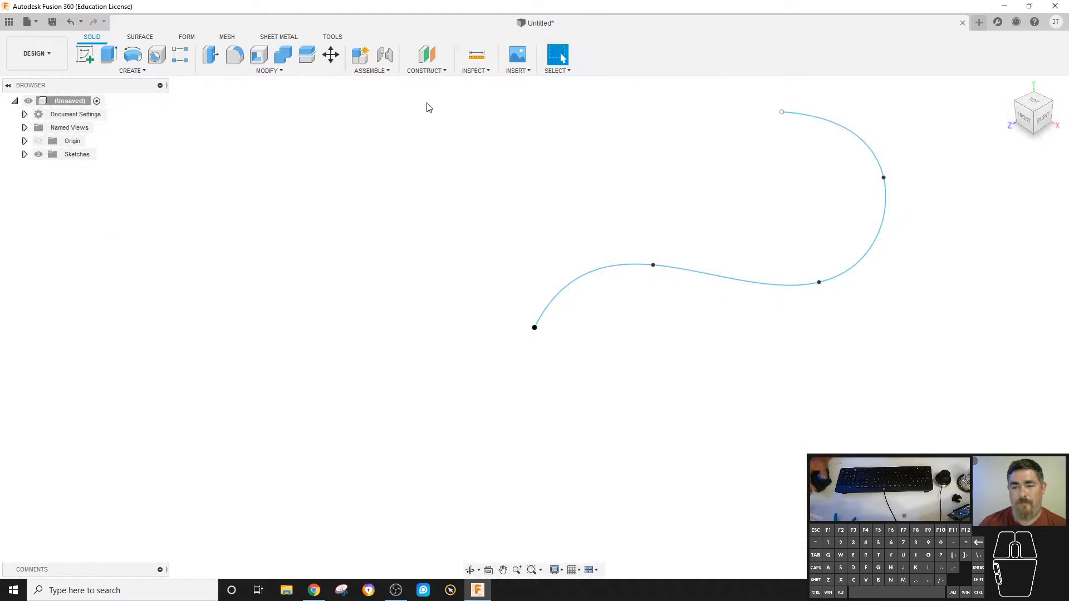
Sketch a rectangle about 0.9 by 0.4 in on the vertical XY plane with one corner at the spline's start, and finish the sketch.
left_click(89, 57)
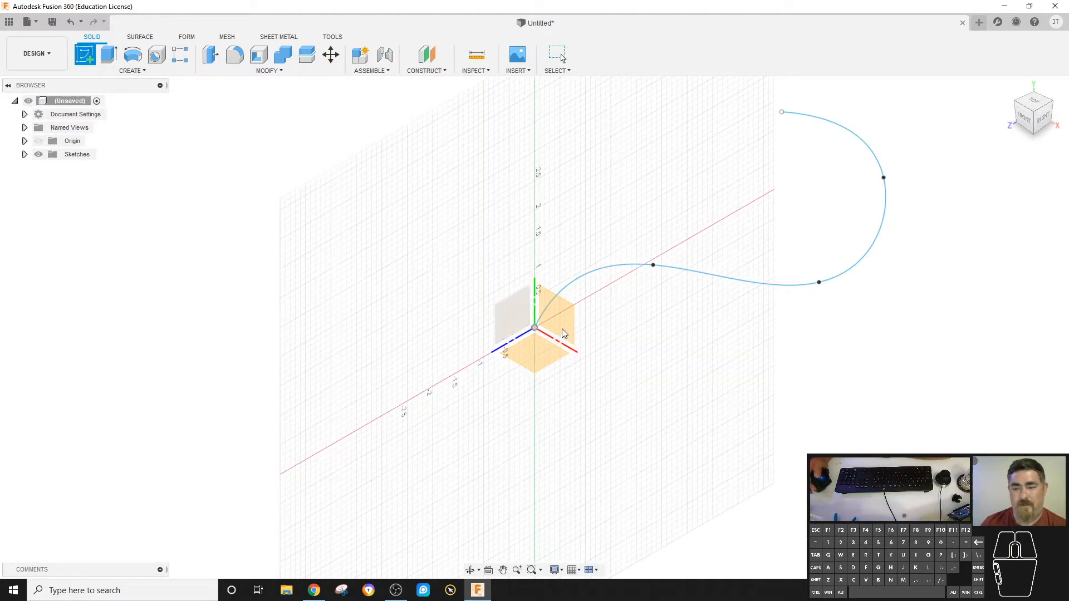
left_click(567, 310)
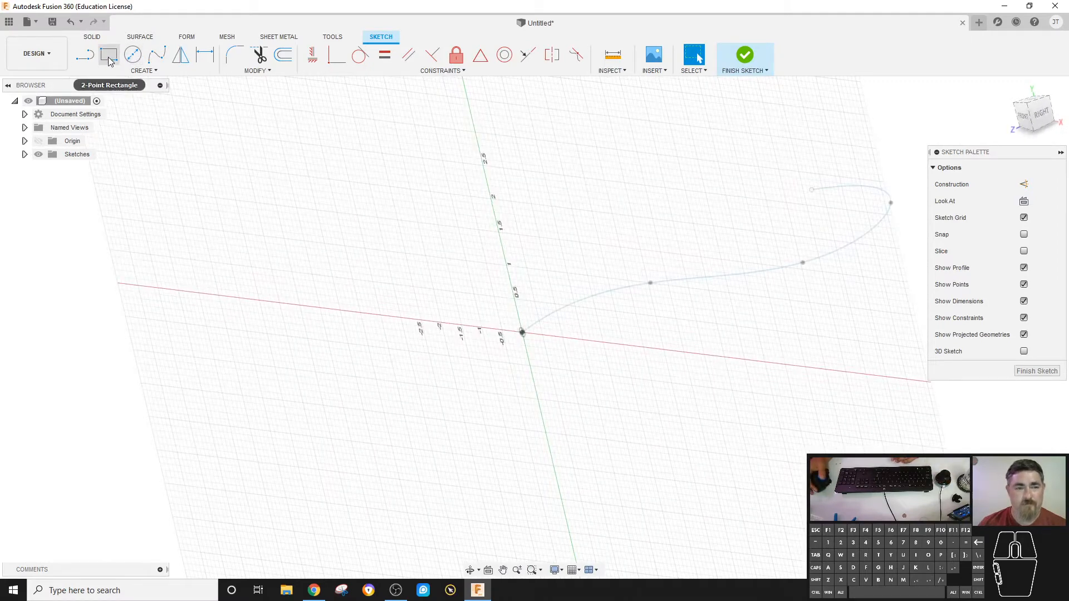
key("r")
left_click(522, 332)
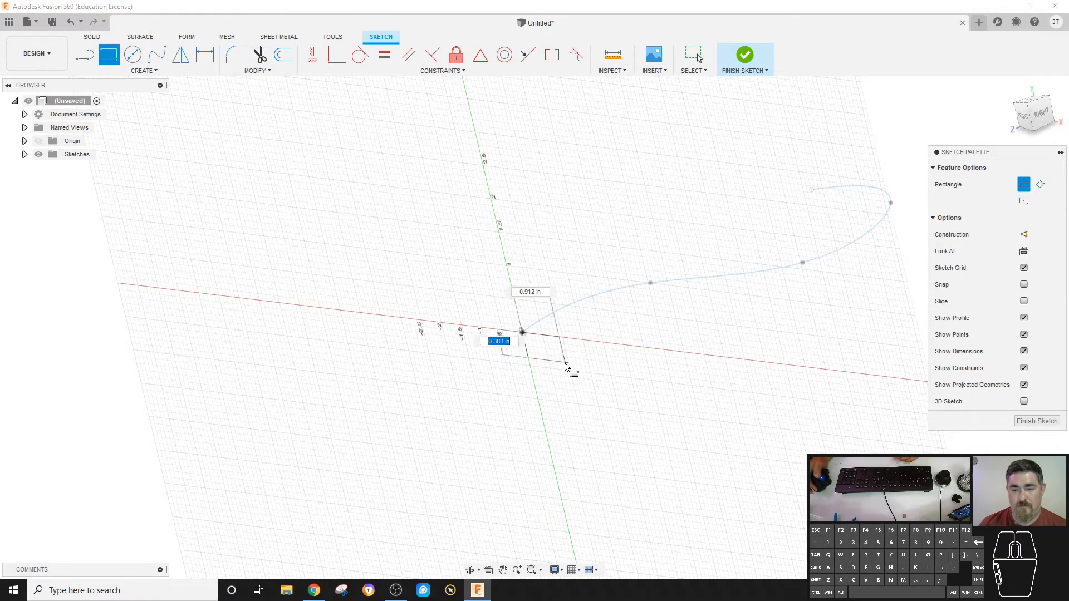
left_click(572, 370)
left_click(745, 56)
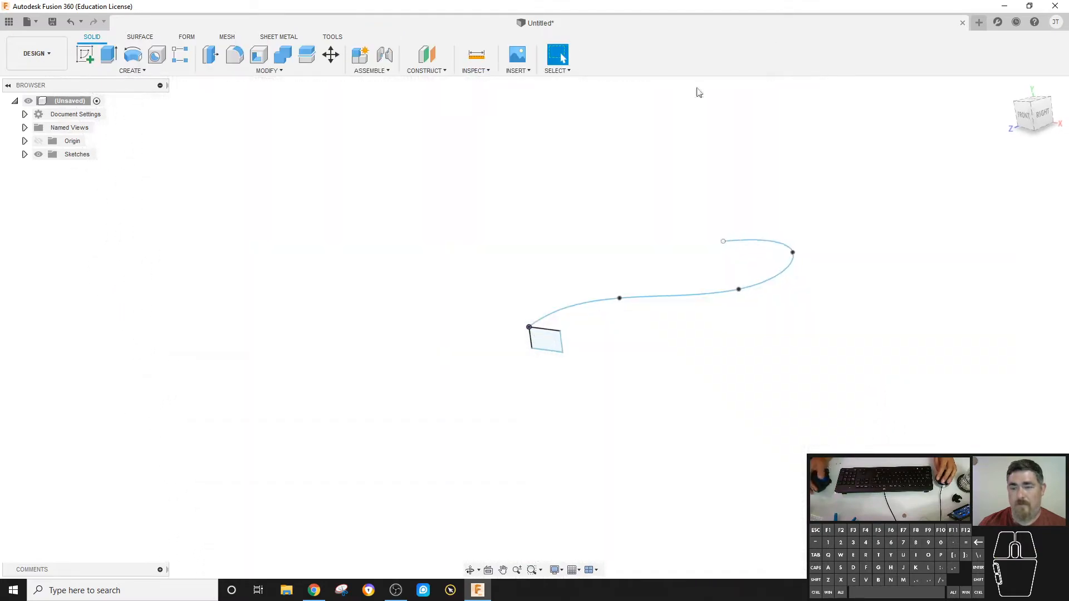
Try to sweep the rectangle along the spline, switching the orientation to Parallel and back to Perpendicular, and leave the command.
left_click(116, 70)
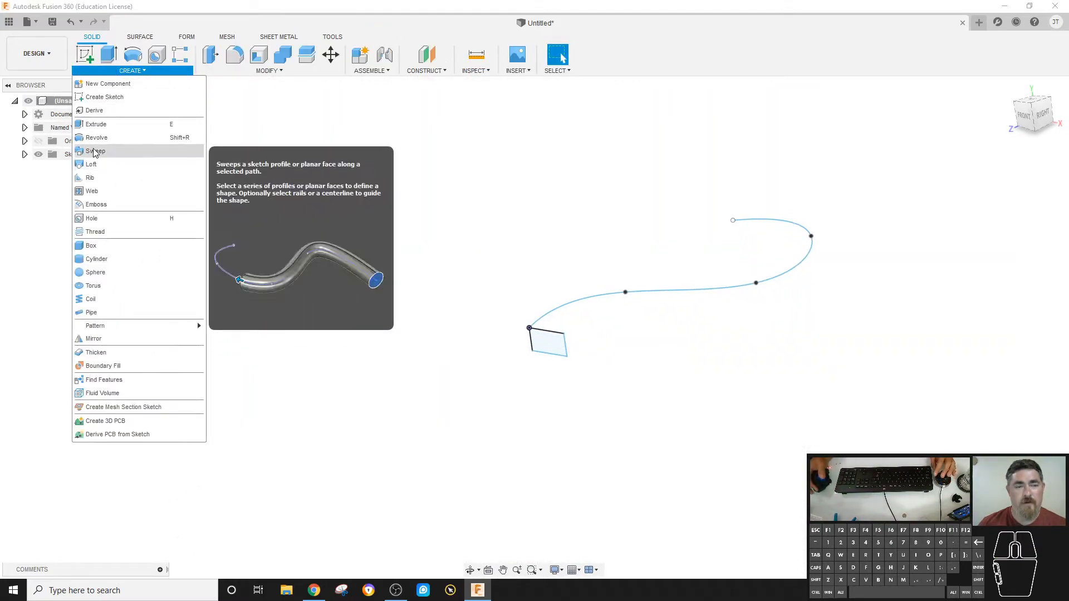
left_click(112, 150)
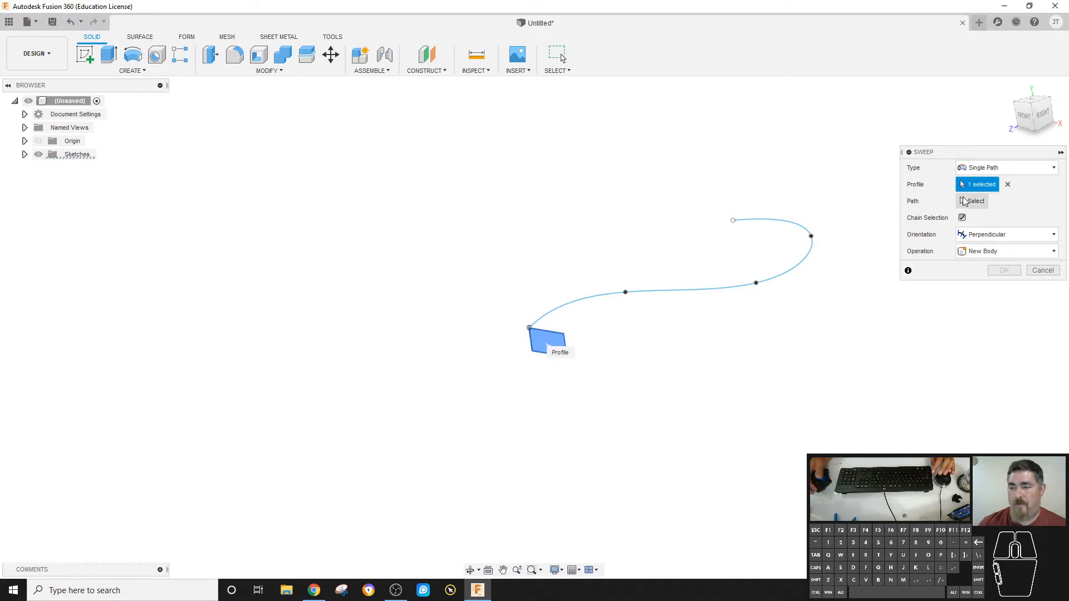
left_click(695, 291)
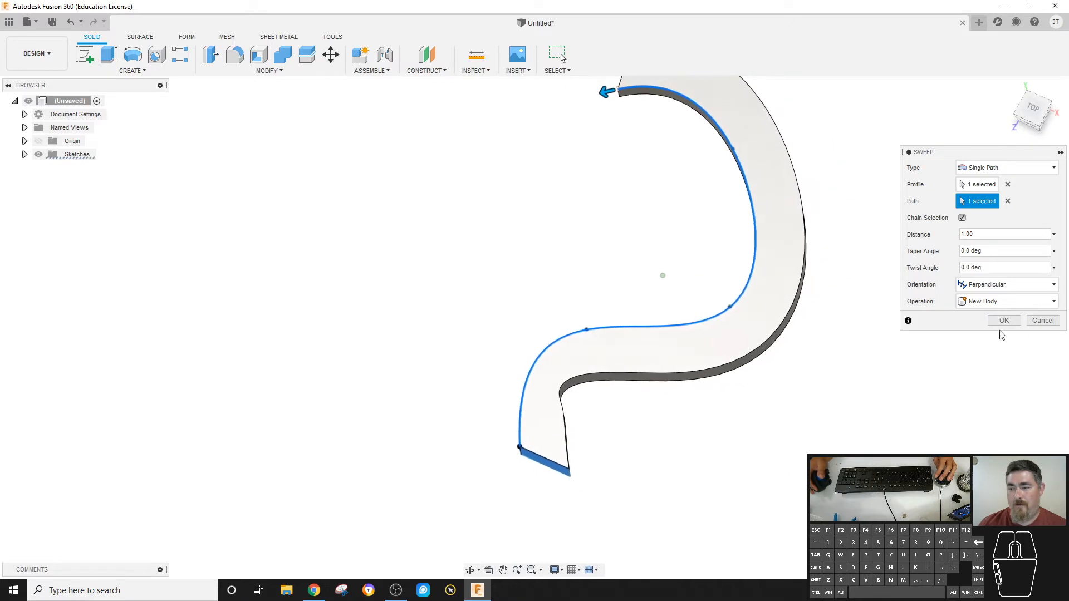
left_click(983, 287)
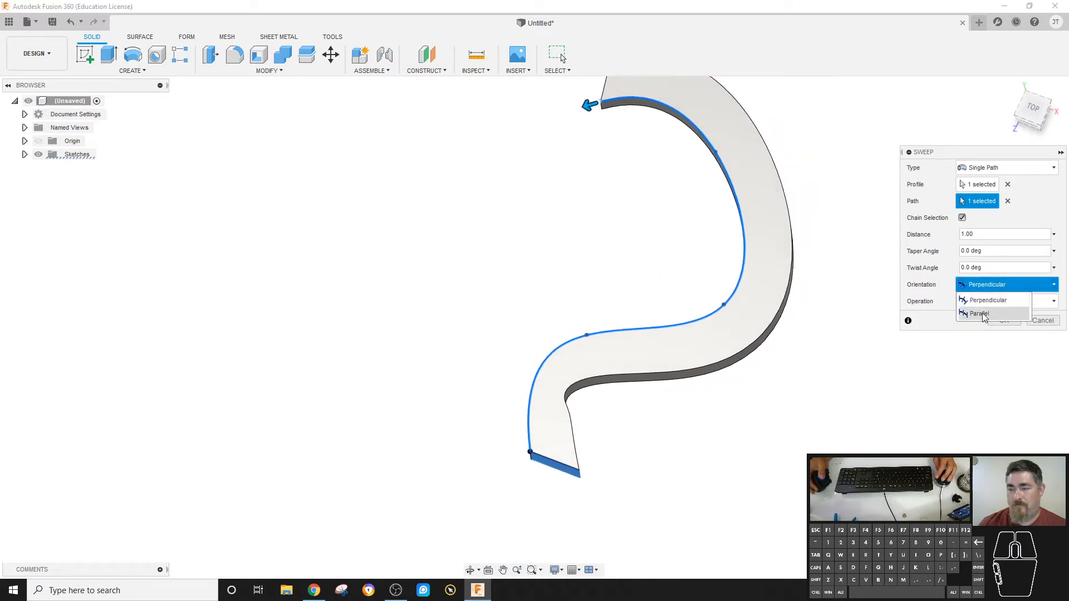
left_click(981, 313)
left_click(982, 257)
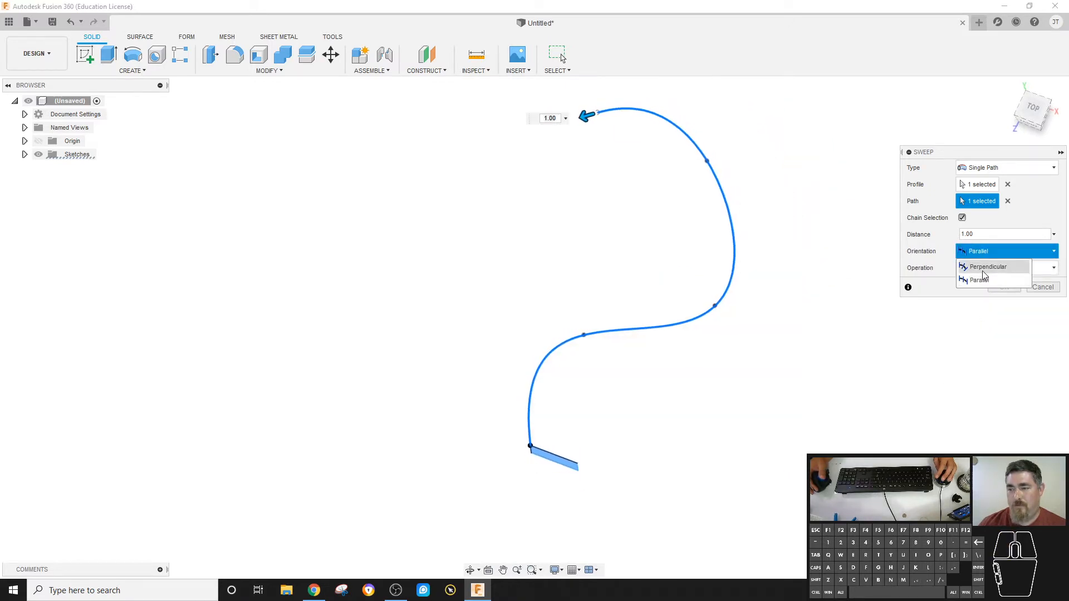
left_click(981, 266)
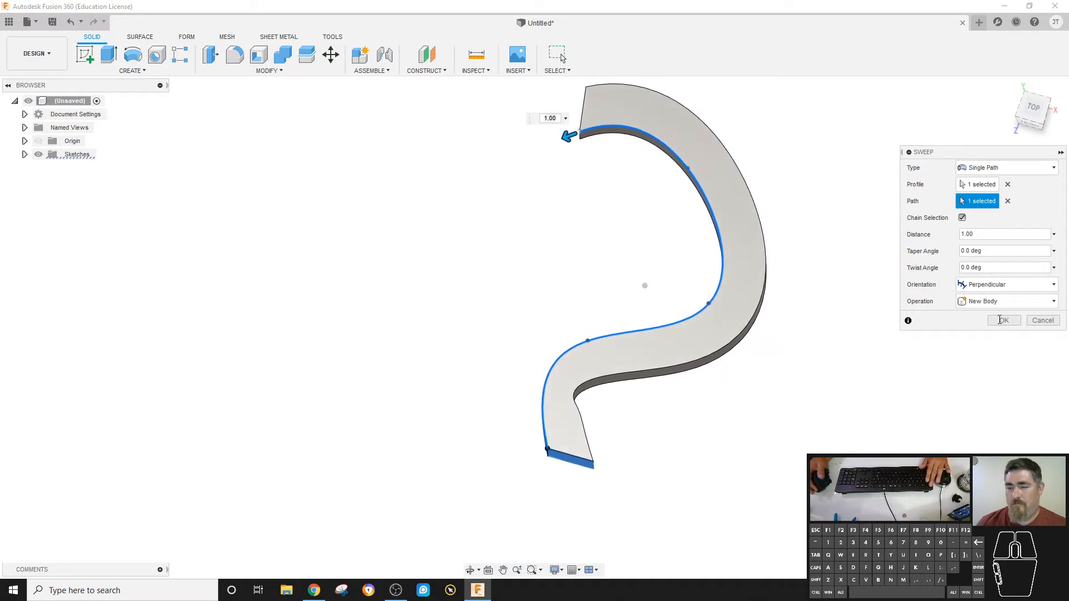
key("Escape")
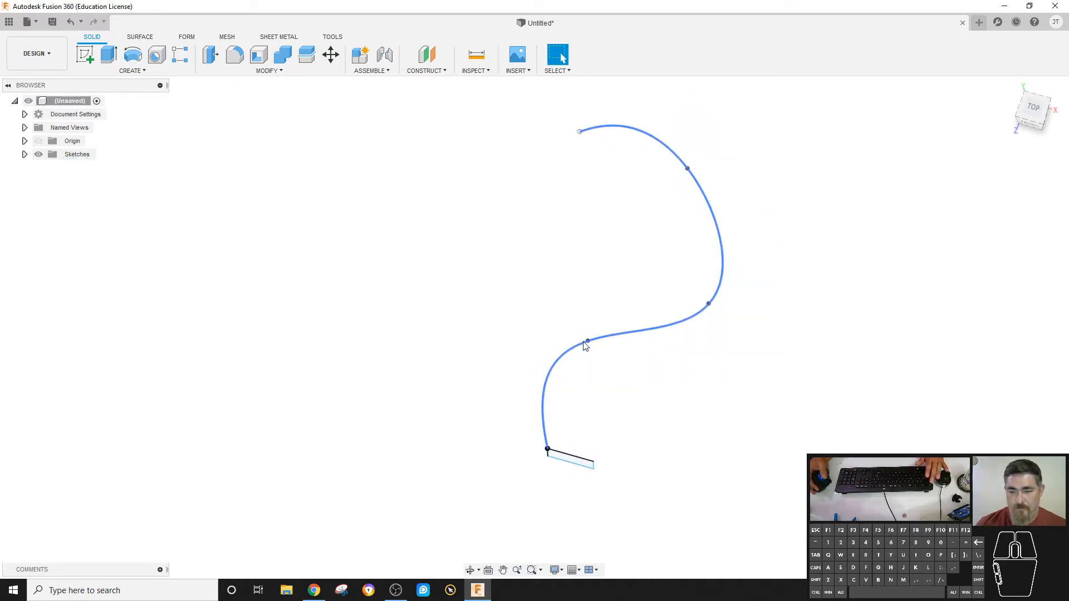
Reshape the spline into a gentle, open curve by moving its middle fit points and its free end.
left_click_drag(588, 341, 618, 333)
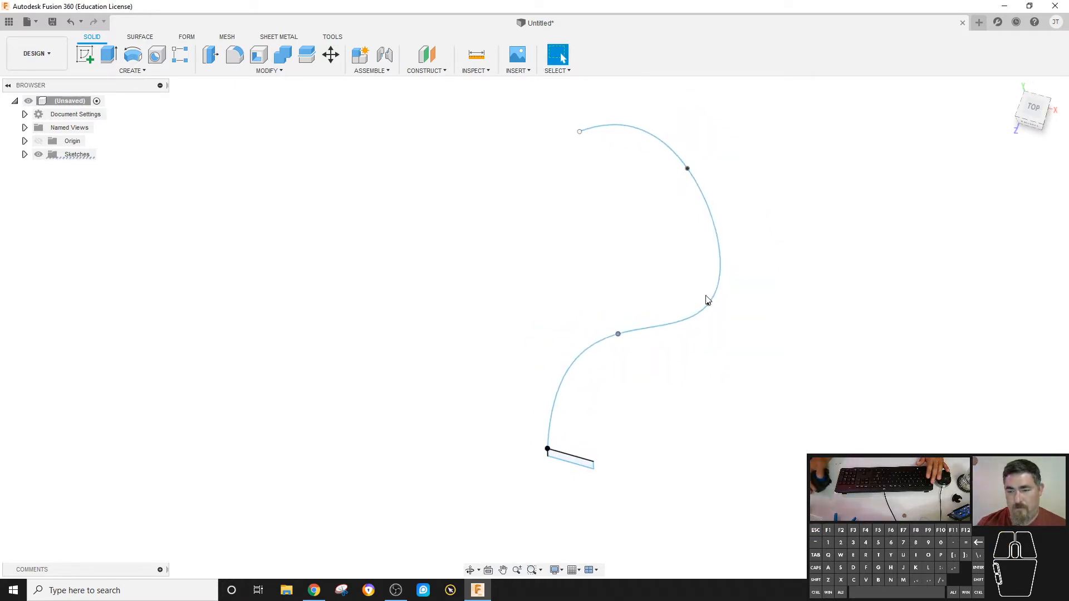
left_click(708, 306)
left_click_drag(707, 306, 675, 260)
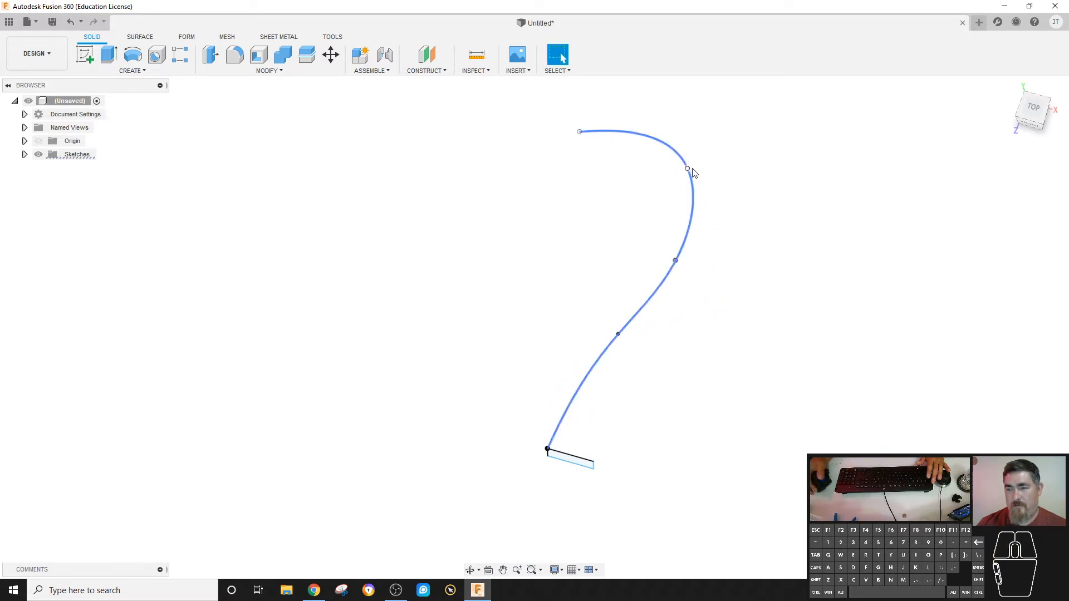
left_click_drag(688, 170, 719, 172)
left_click_drag(579, 133, 764, 146)
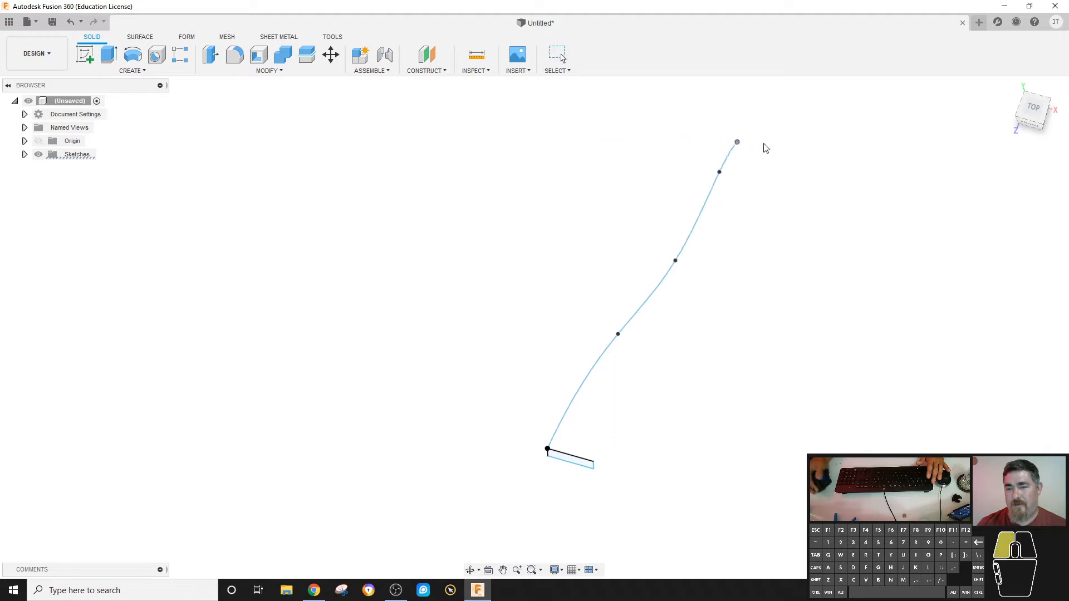
left_click_drag(721, 174, 763, 207)
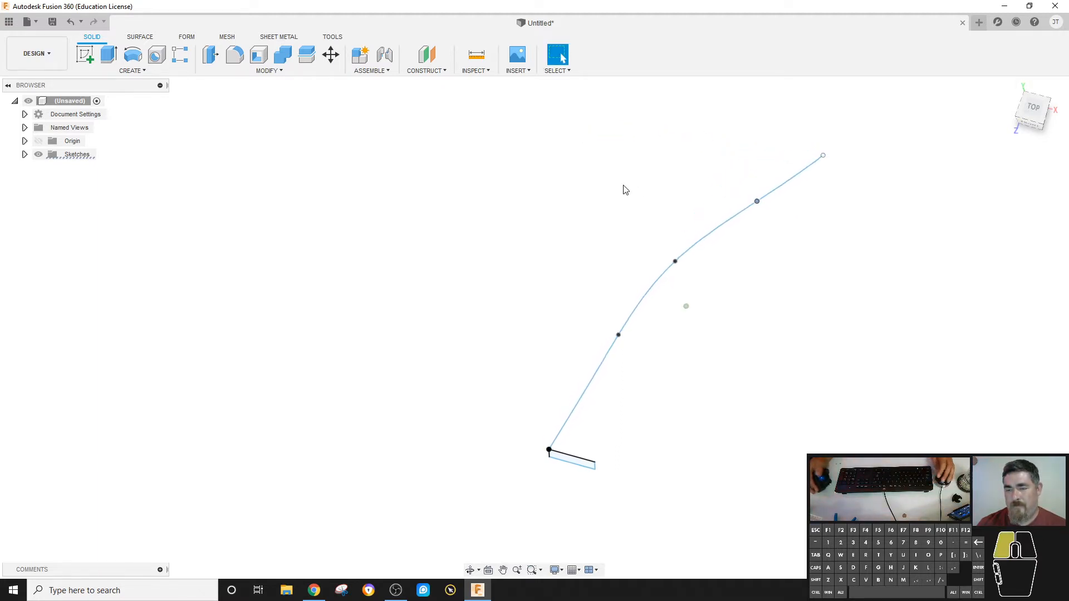
Try to sweep the rectangle along the reshaped spline with Parallel orientation, and cancel the command.
middle_click_drag(623, 189, 549, 208, "shift")
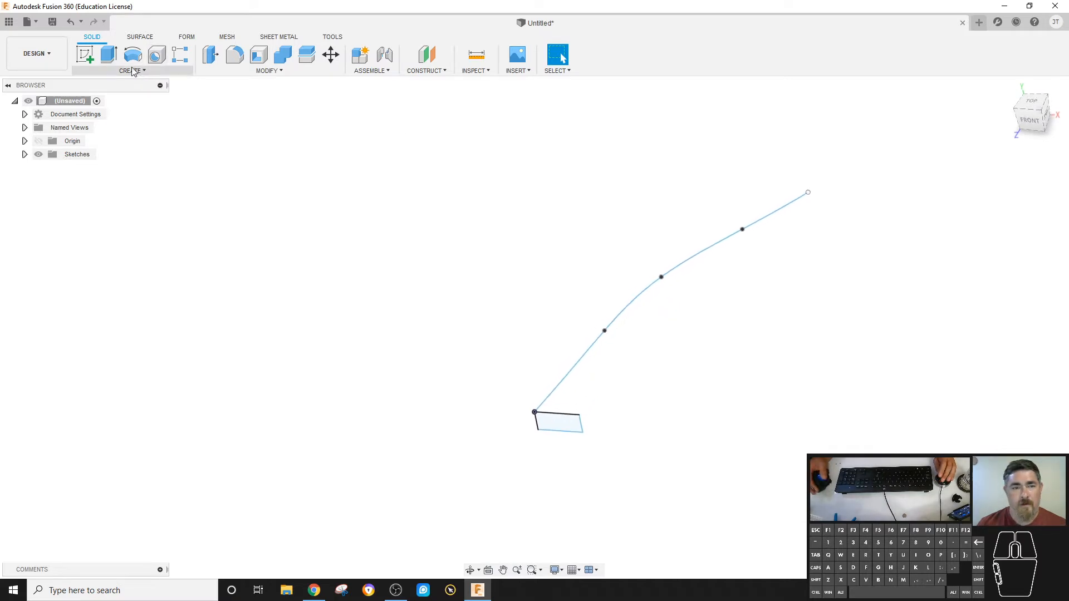
left_click(132, 71)
left_click(101, 138)
left_click(570, 422)
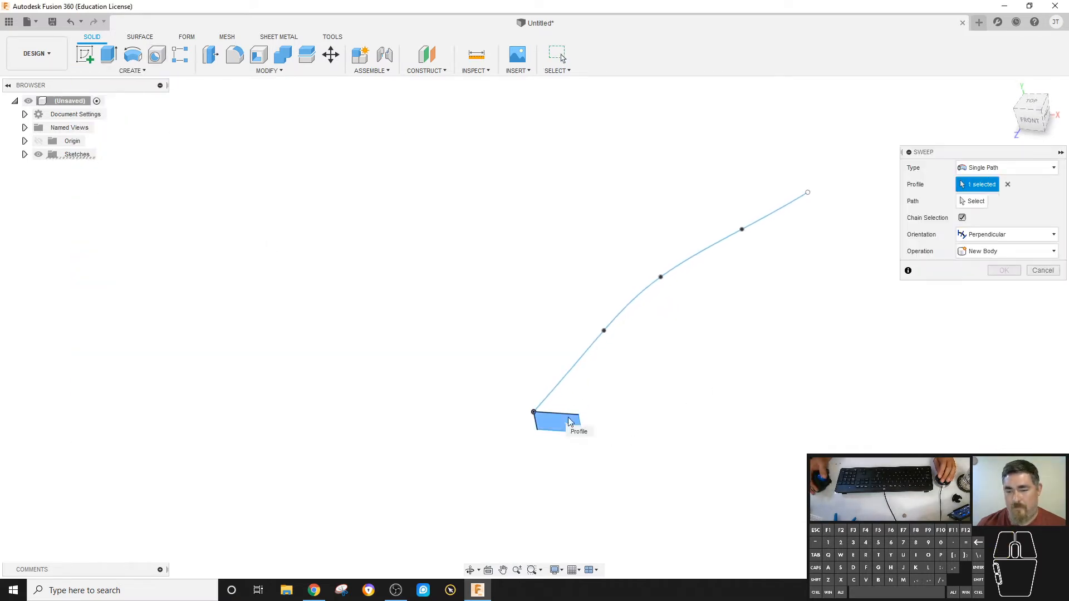
left_click(973, 201)
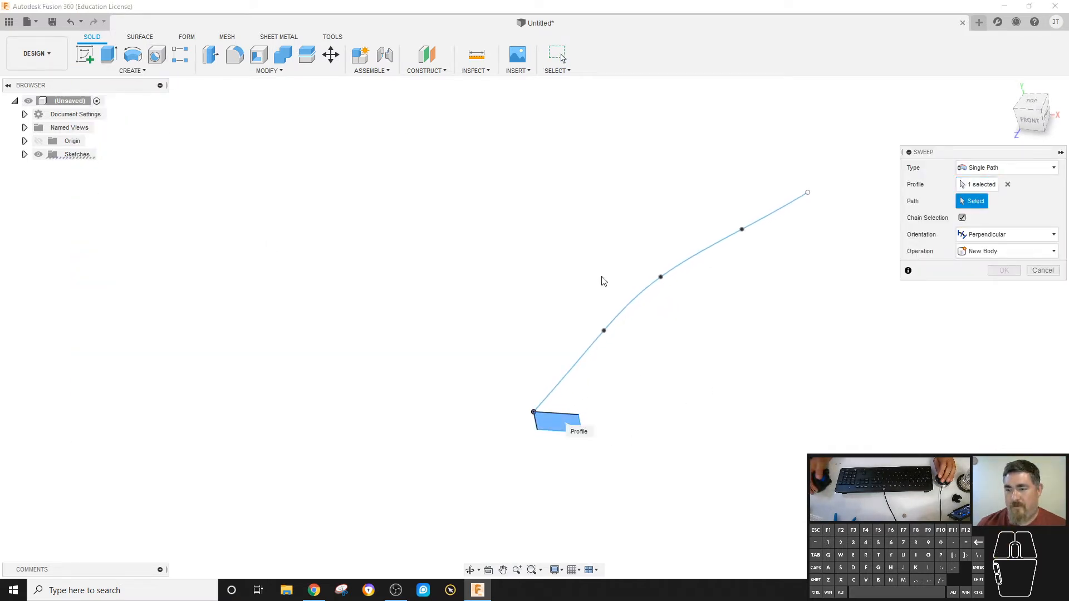
left_click(641, 293)
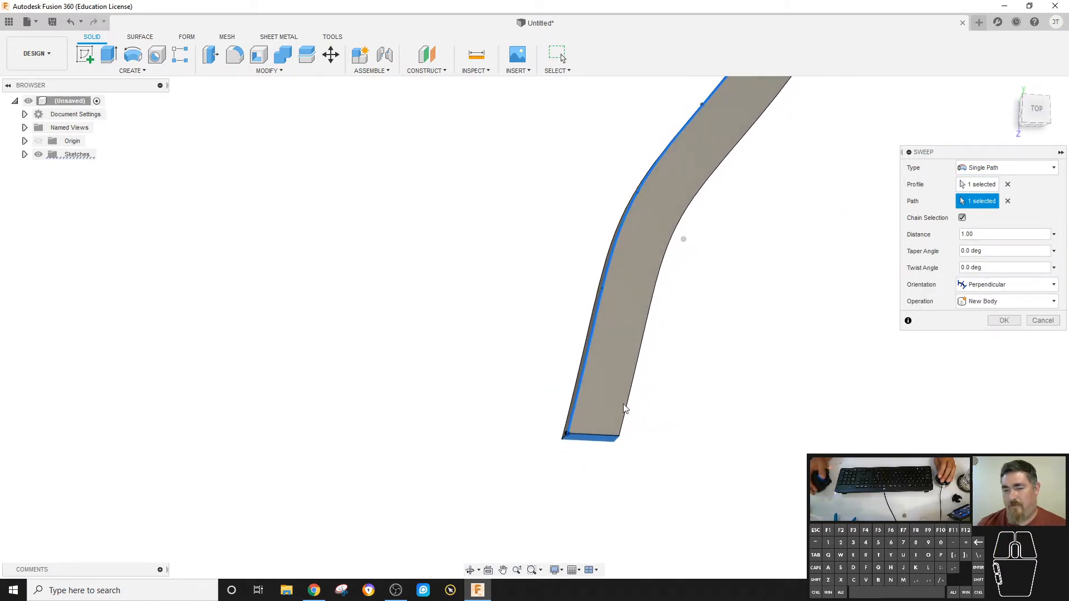
left_click(976, 286)
left_click(983, 312)
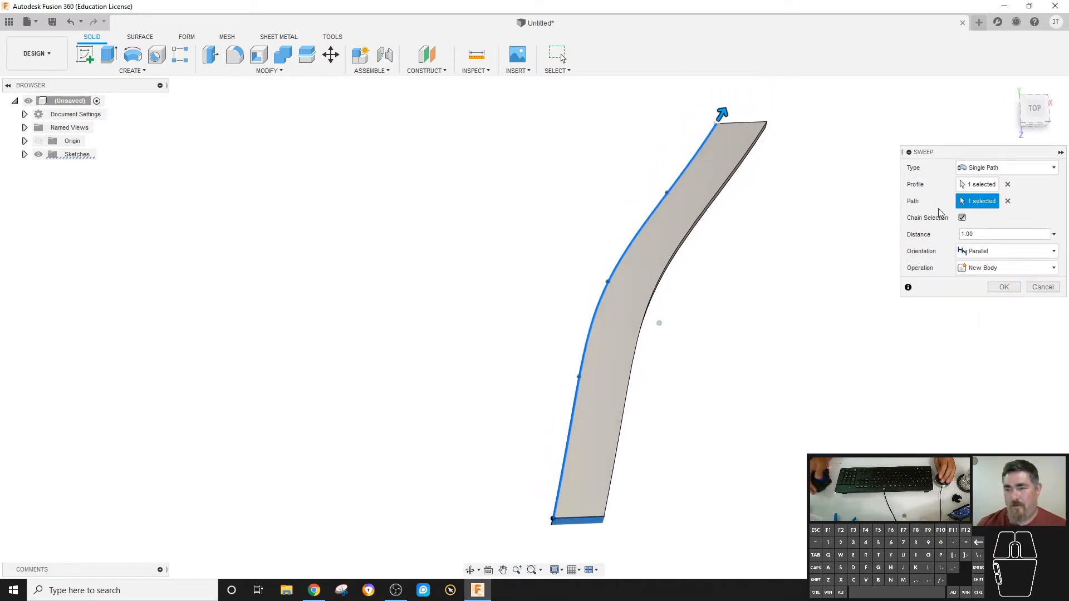
left_click(1043, 286)
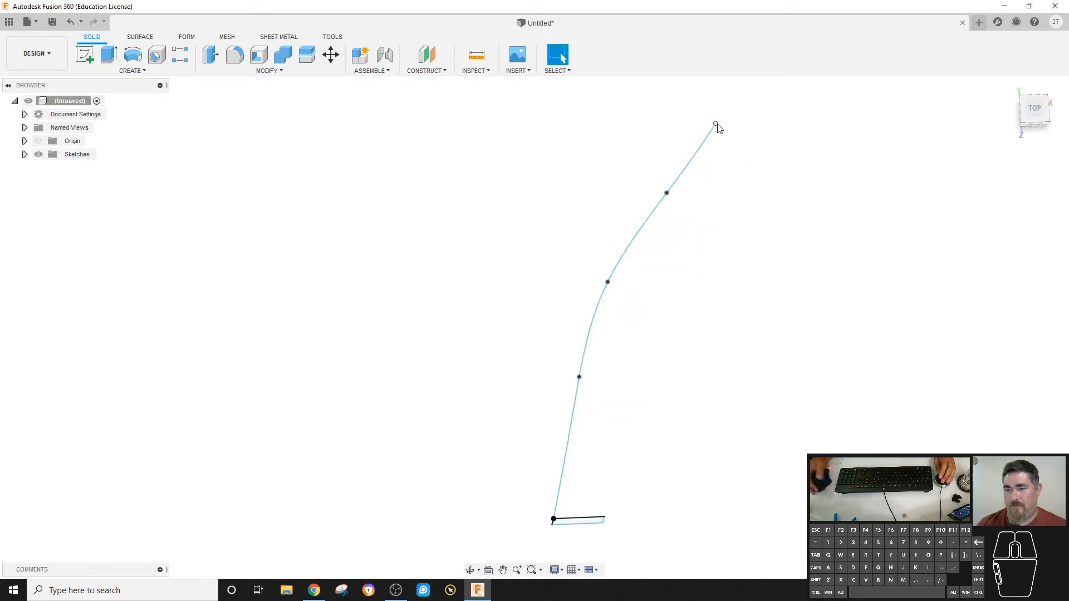
Move the spline's last two fit points to bend its far end more, and set up a single-path Sweep of the rectangle along it.
left_click_drag(715, 123, 758, 151)
left_click_drag(663, 193, 683, 206)
left_click(132, 71)
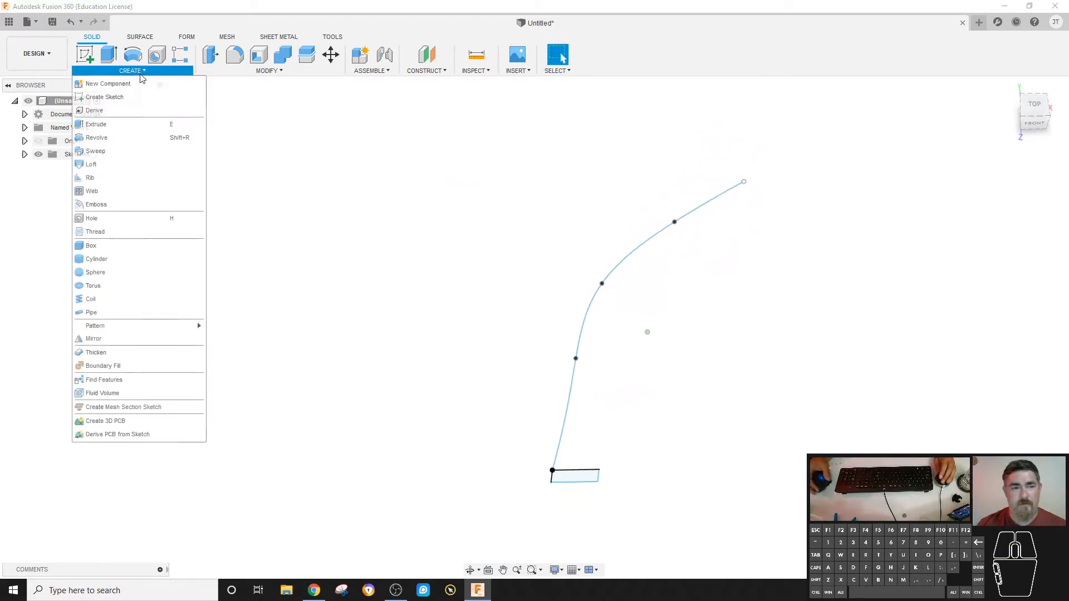
left_click(139, 151)
left_click(577, 458)
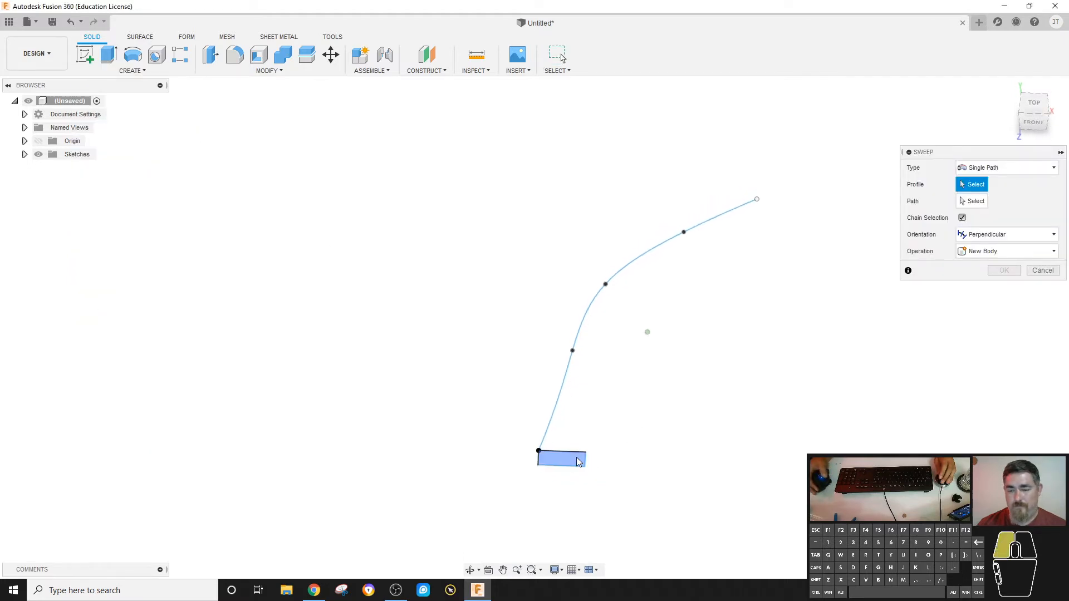
left_click(700, 227)
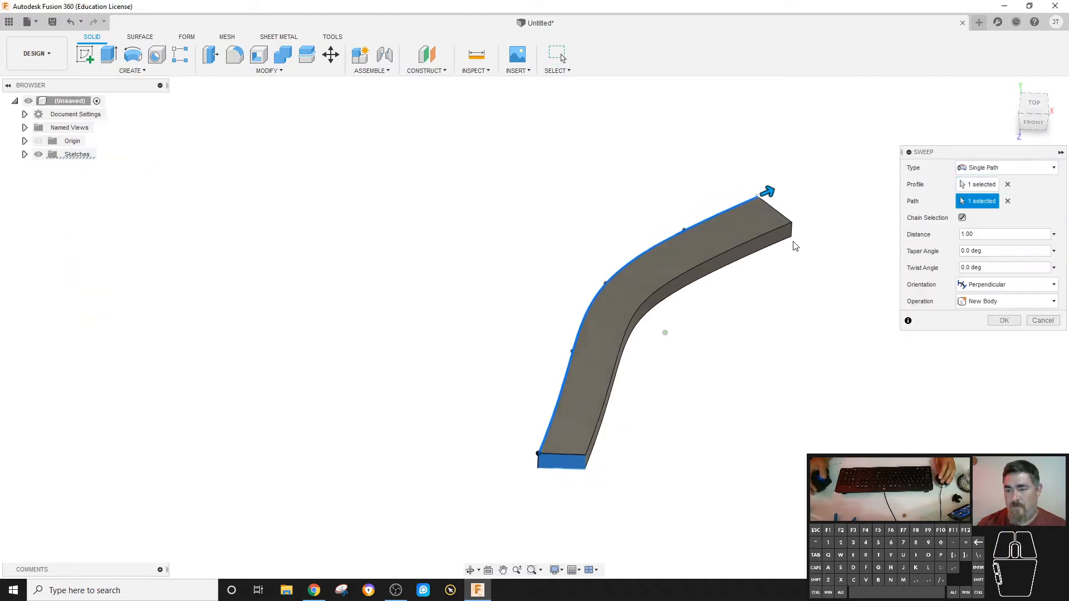
Set the sweep's orientation to Parallel and view the previewed body from several angles.
left_click(984, 285)
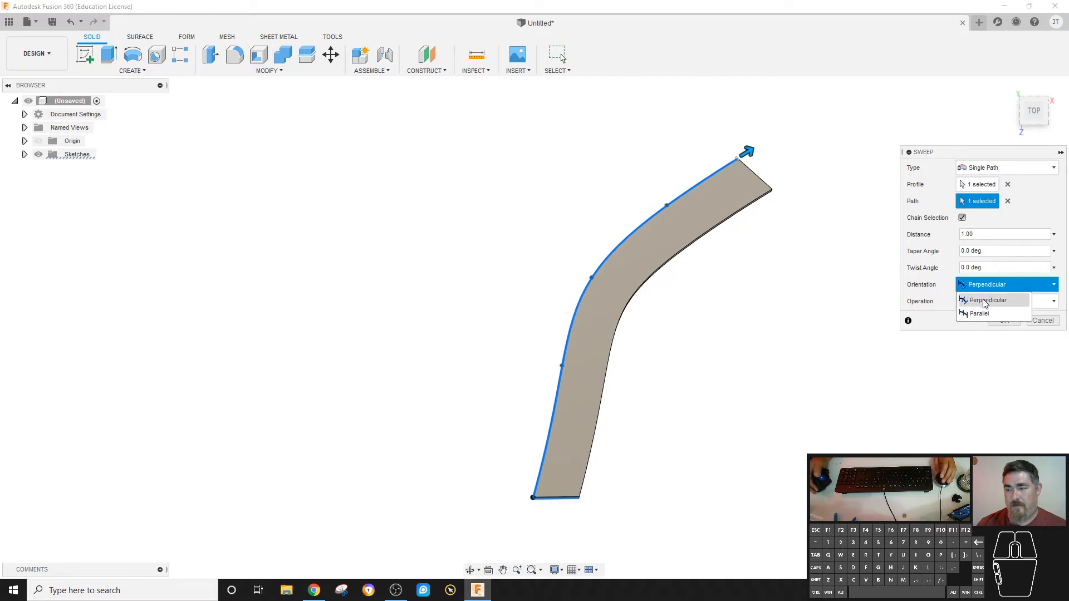
left_click(985, 301)
left_click(985, 285)
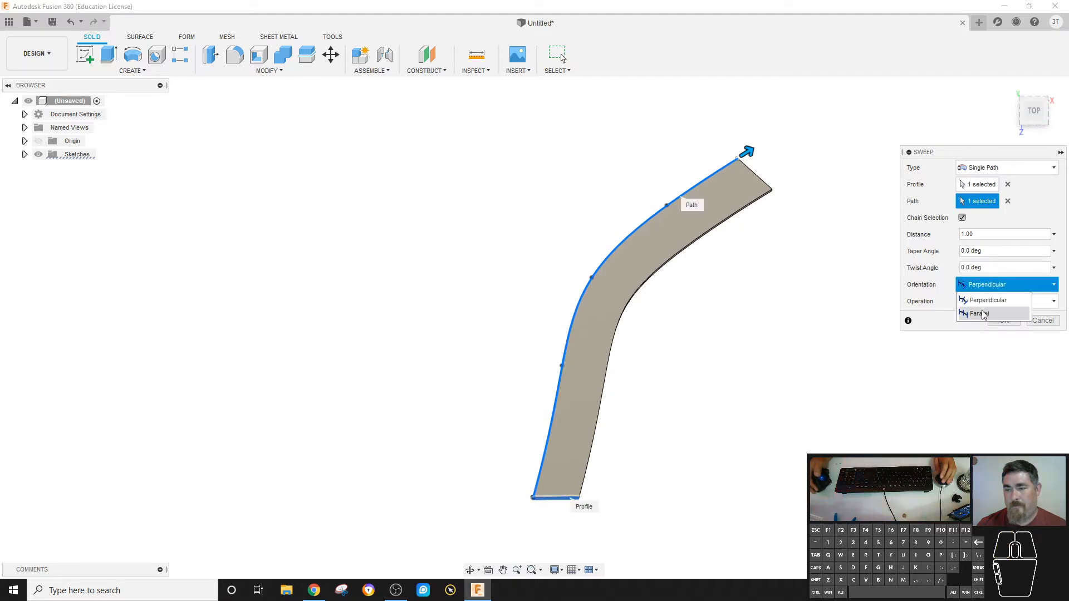
left_click(983, 302)
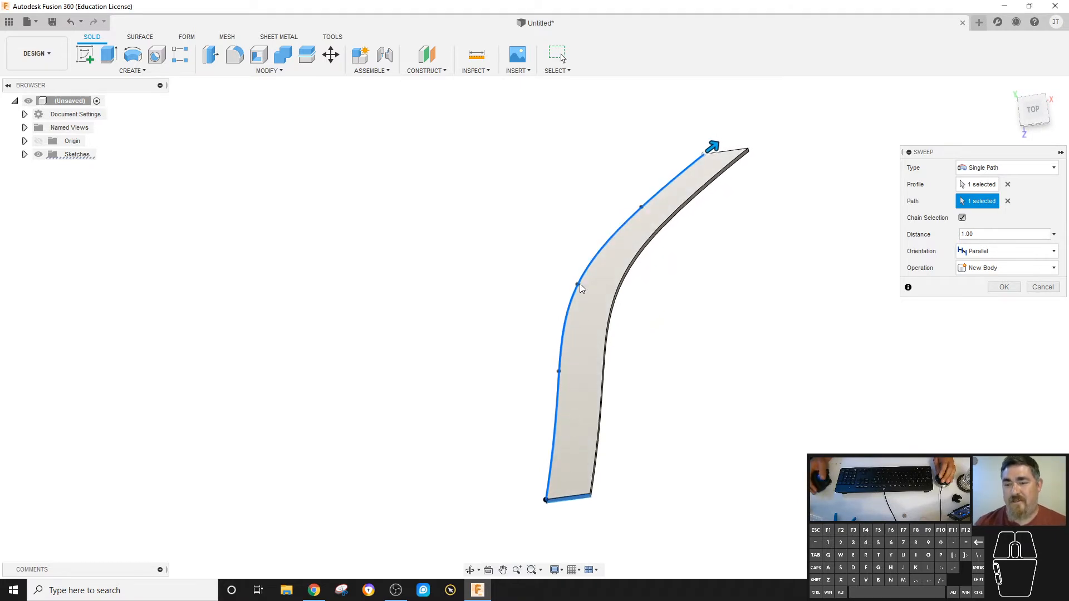
middle_click_drag(808, 168, 711, 310, "shift")
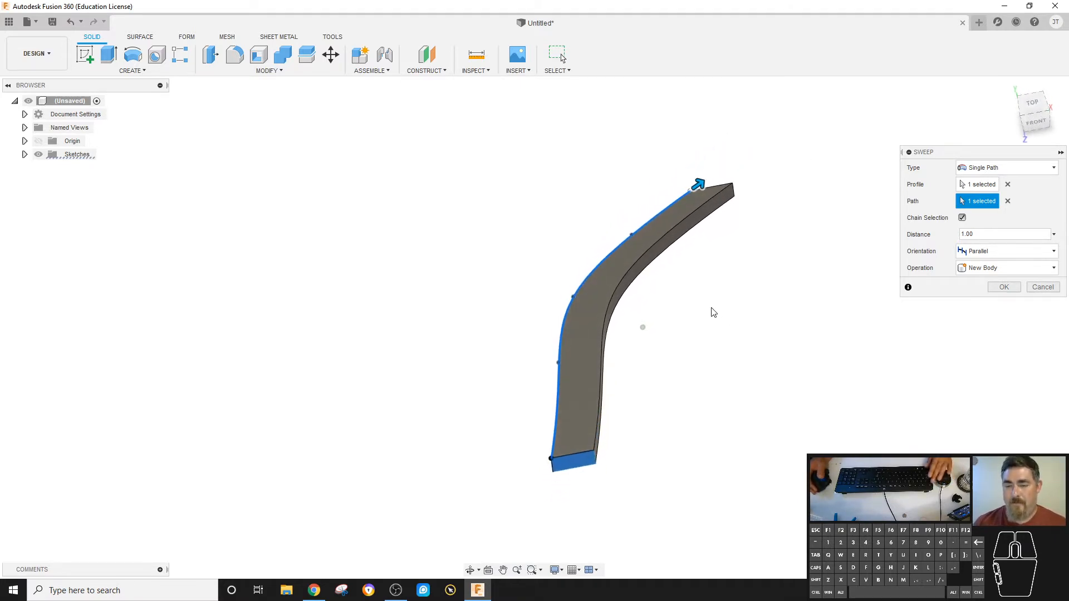
Cancel the sweep and set up a Pipe with a circular section along the spline.
key("Escape")
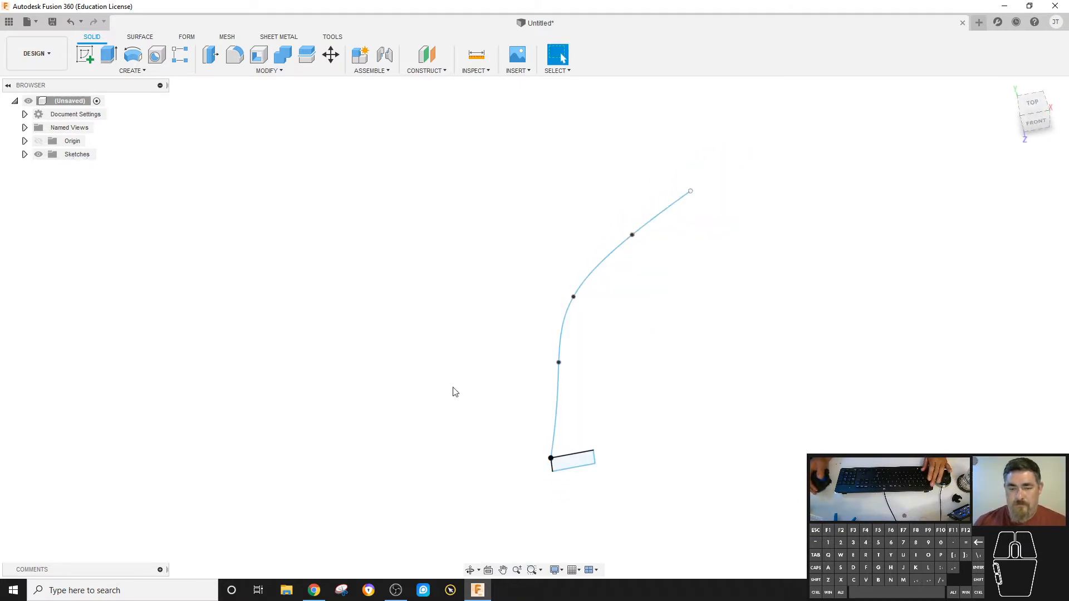
left_click(132, 71)
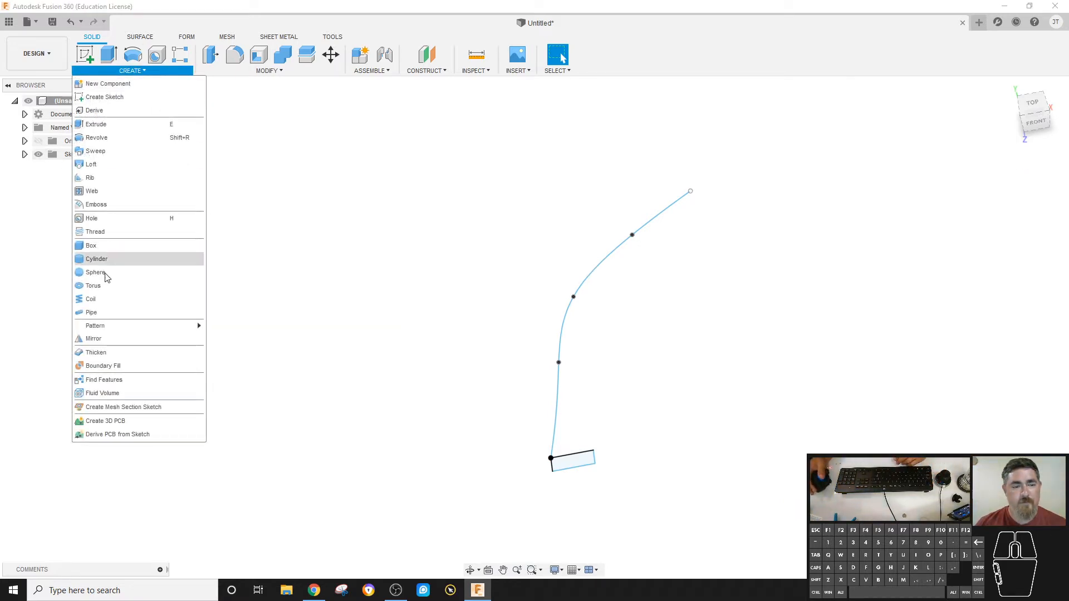
left_click(102, 312)
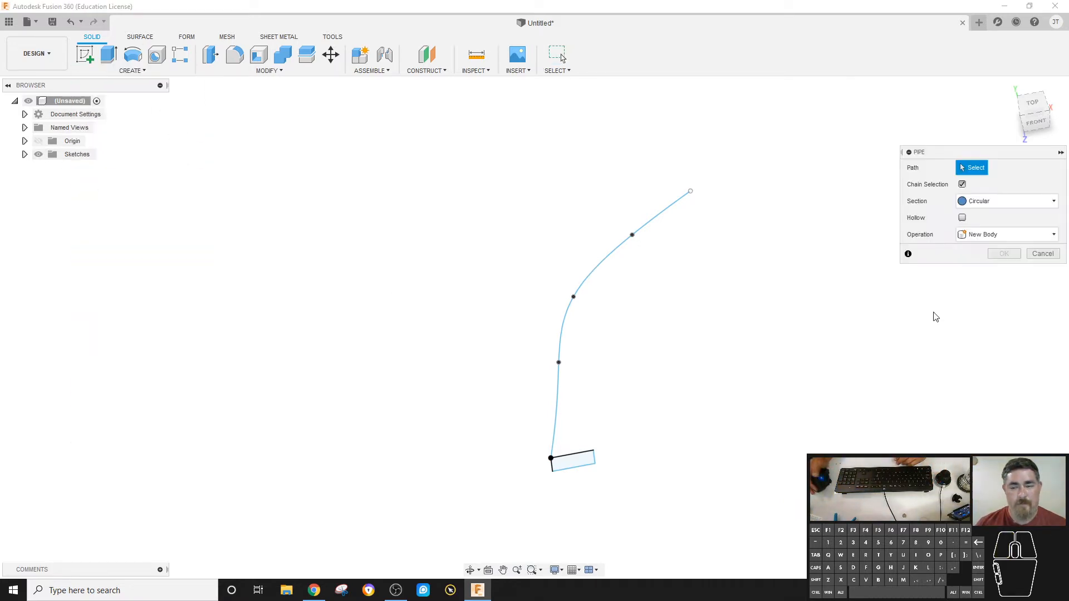
left_click(624, 249)
scroll(562, 446, "up", 5)
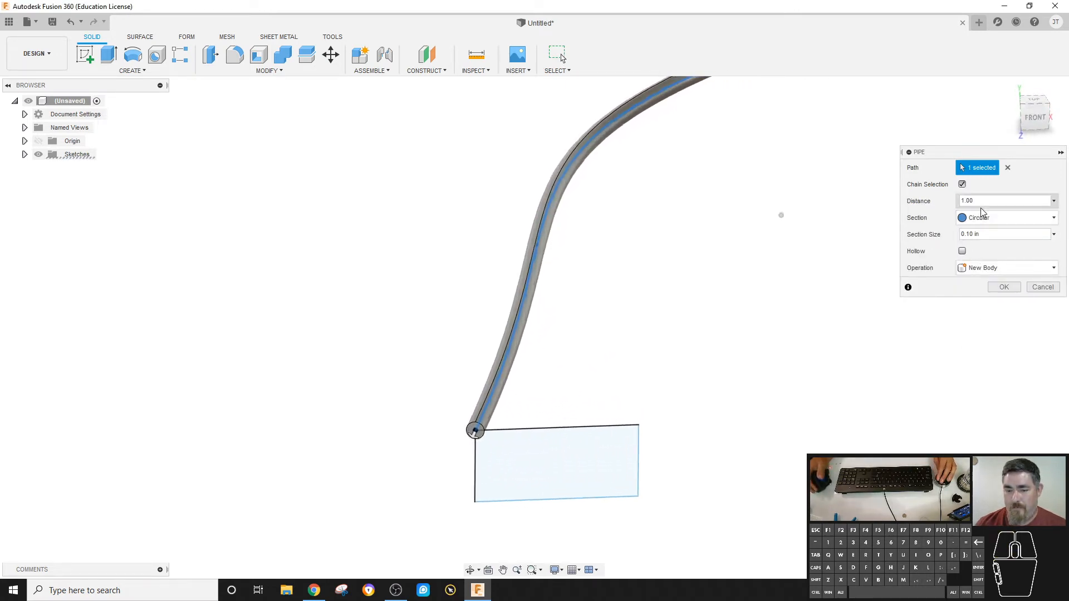
Preview the circular pipe as hollow and as solid, and leave it hollow.
left_click(961, 251)
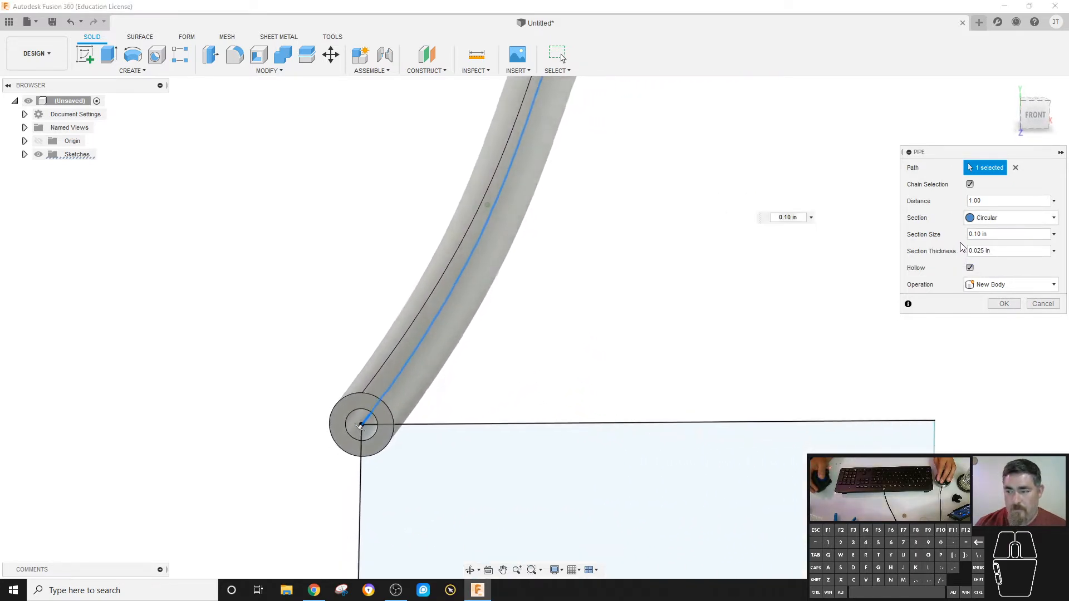
left_click(970, 267)
left_click(972, 269)
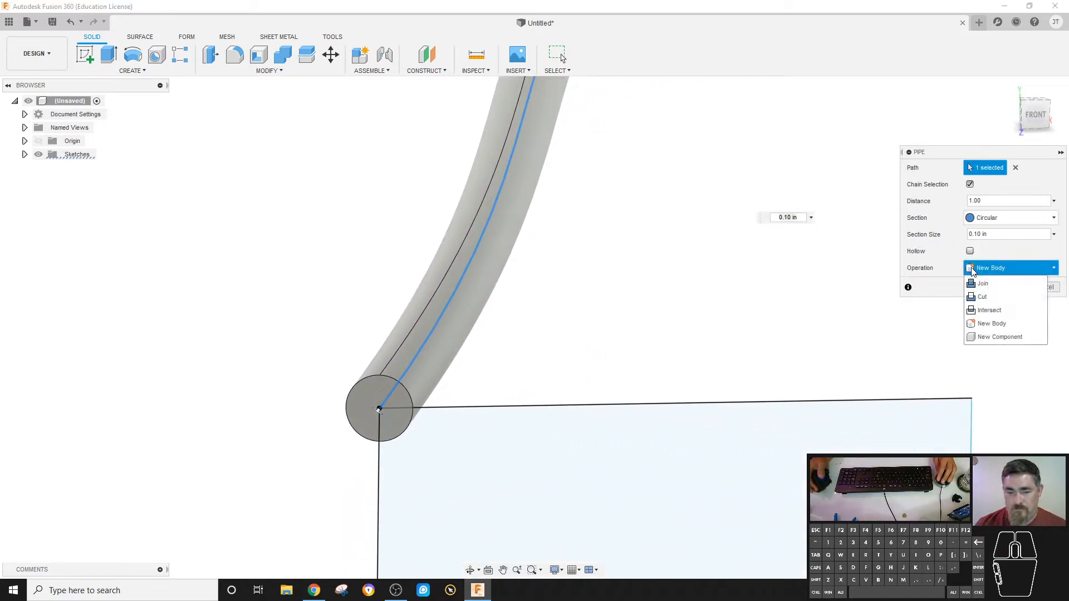
left_click(972, 268)
left_click(970, 251)
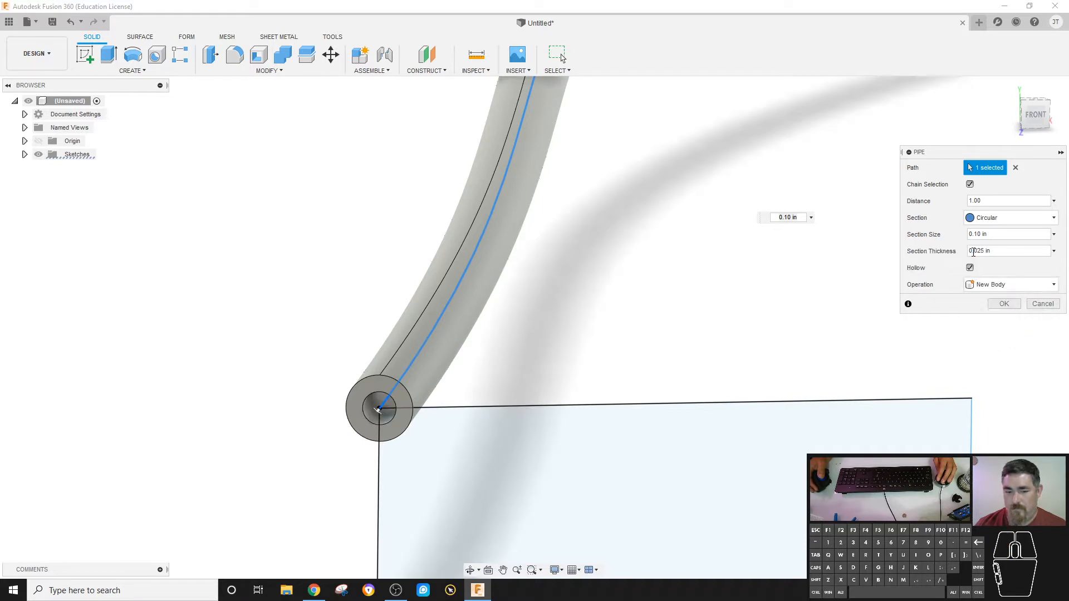
Preview the hollow pipe with a square and a triangular section, and cancel the command.
left_click(985, 218)
left_click(983, 238)
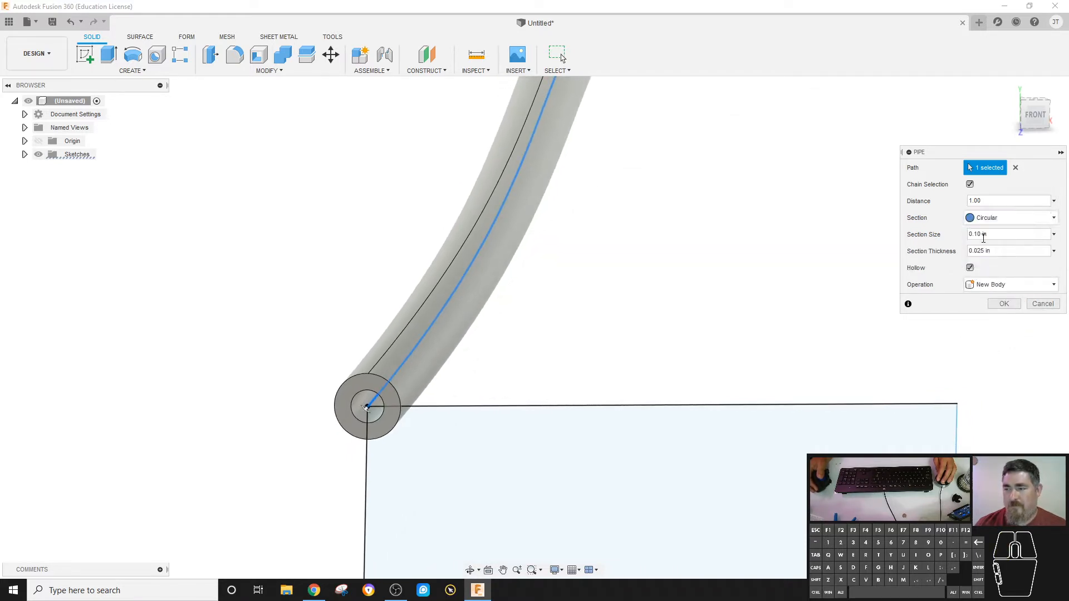
left_click(985, 218)
left_click(987, 246)
left_click(986, 217)
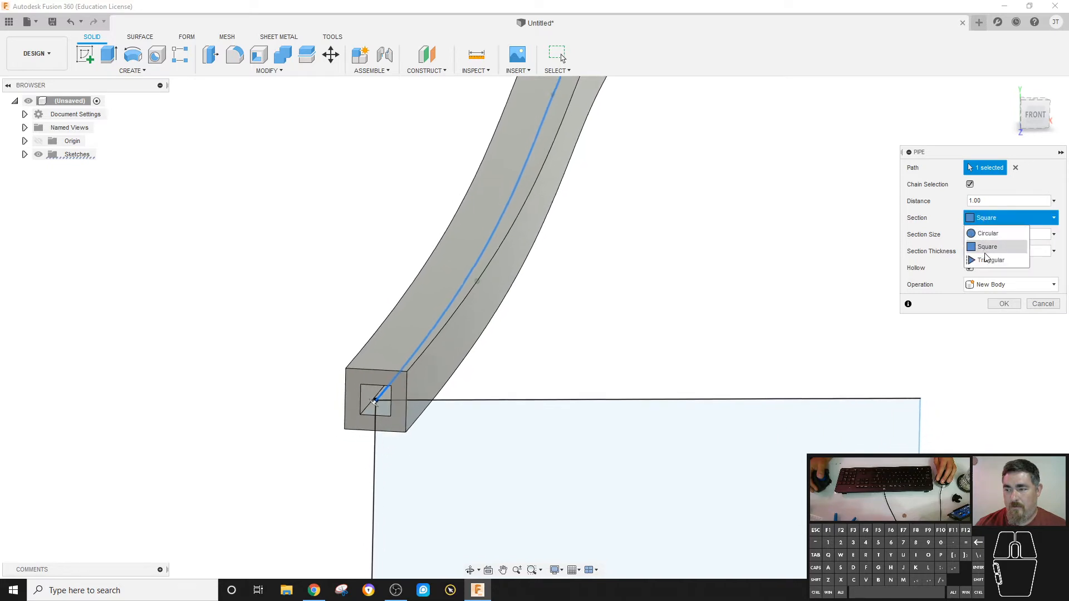
left_click(985, 258)
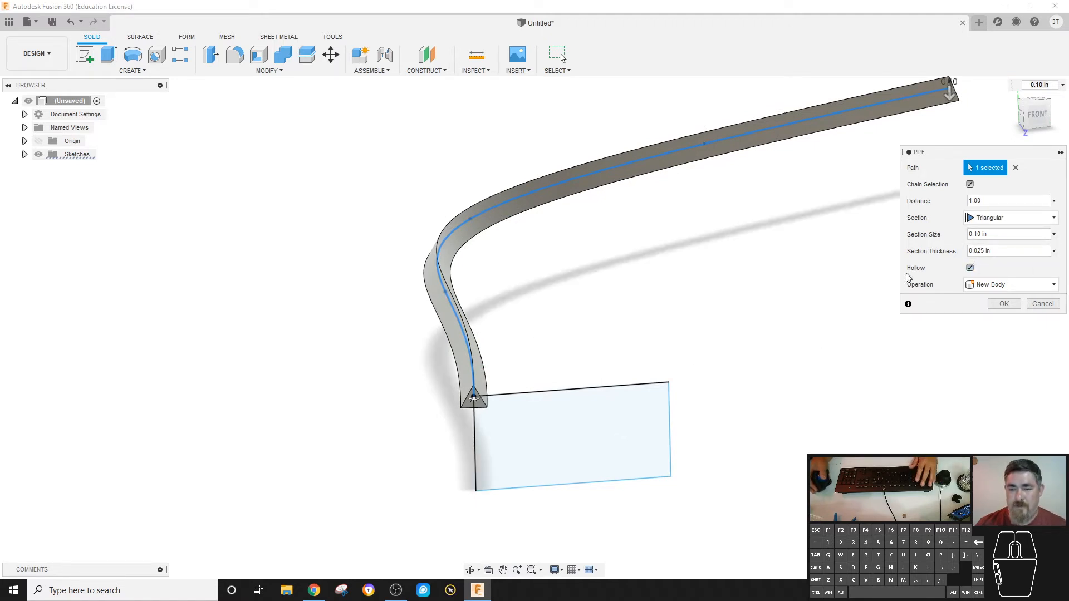
key("Escape")
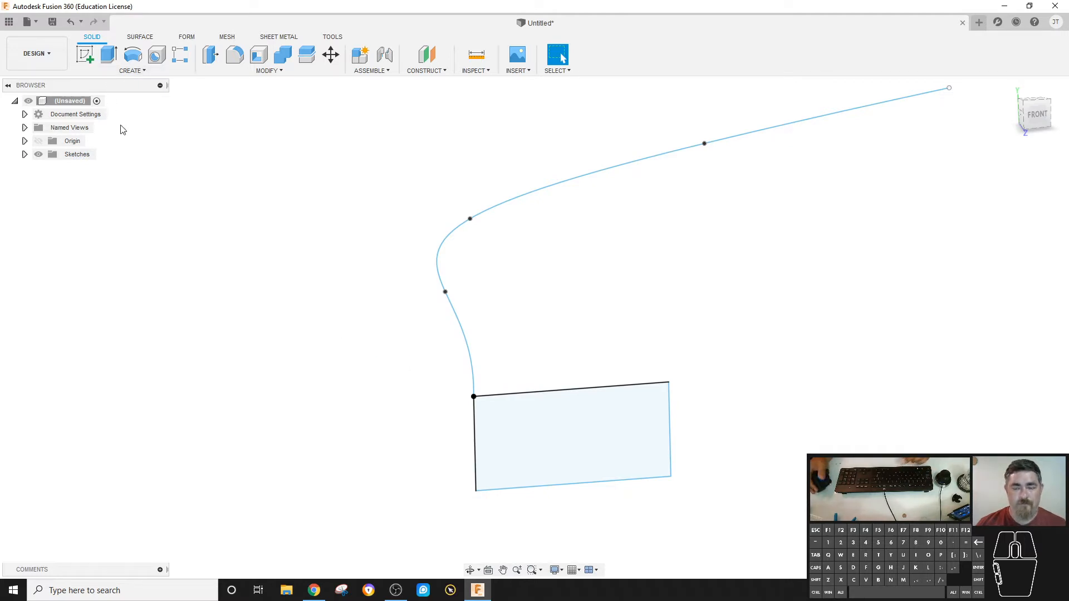
scroll(231, 215, "down", 5)
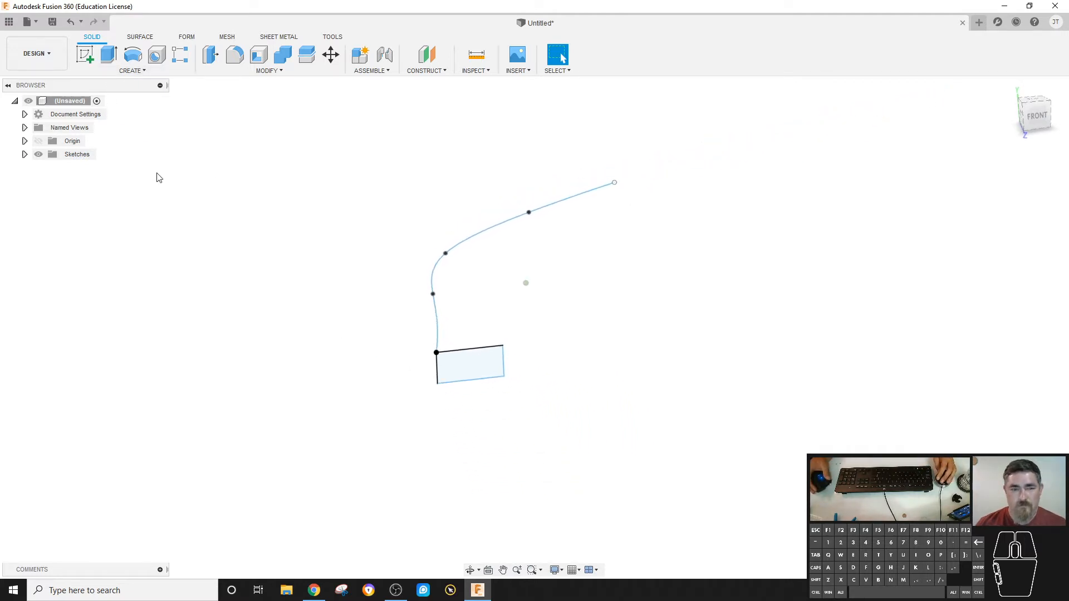
left_click(118, 71)
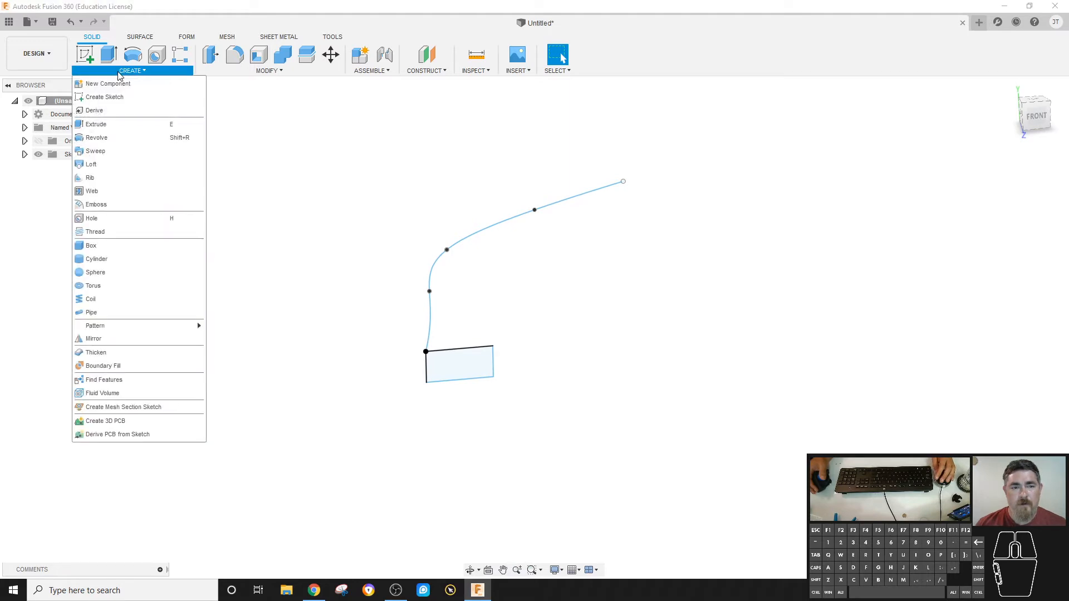
left_click(539, 154)
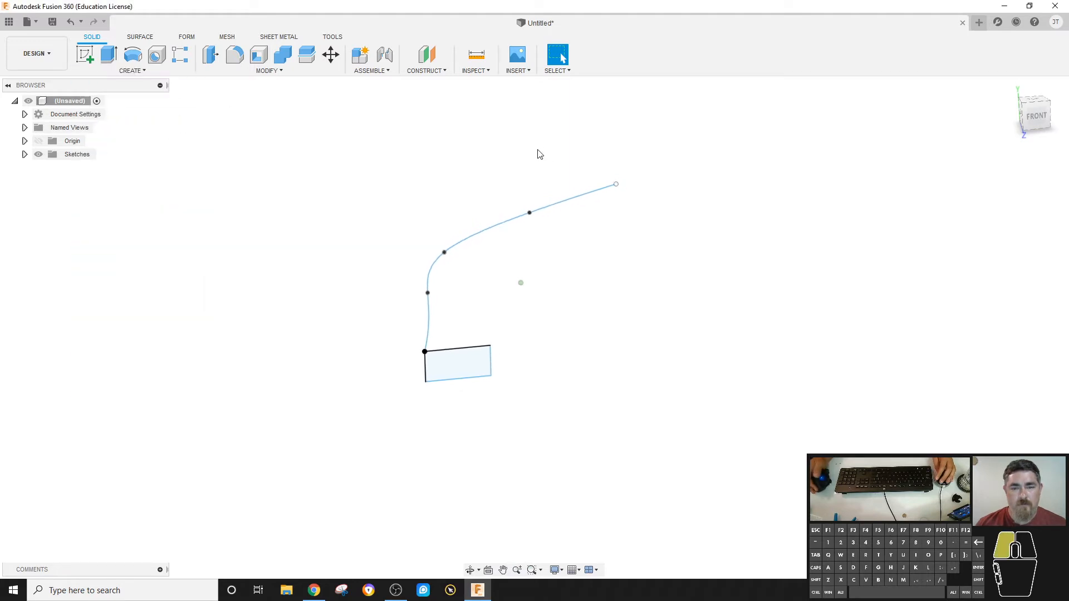
Delete the spline sketch and the rectangle sketch from the design.
left_click(24, 154)
left_click(91, 169)
key("Delete")
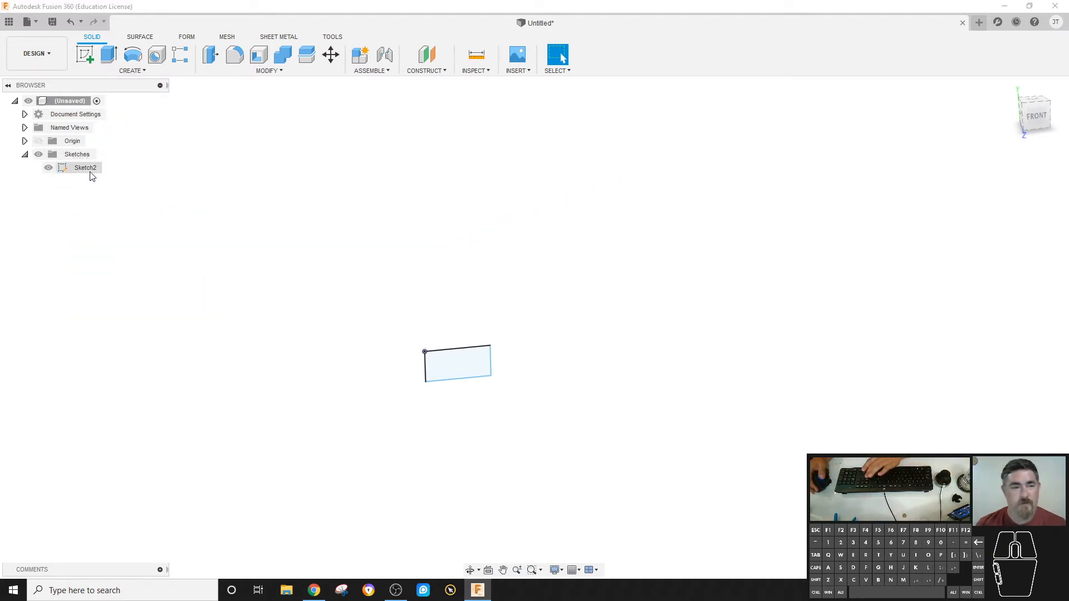
left_click(91, 168)
key("Delete")
Start a Coil on the horizontal plane with its base circle centred on the origin, about 3.31 in in diameter.
left_click(127, 72)
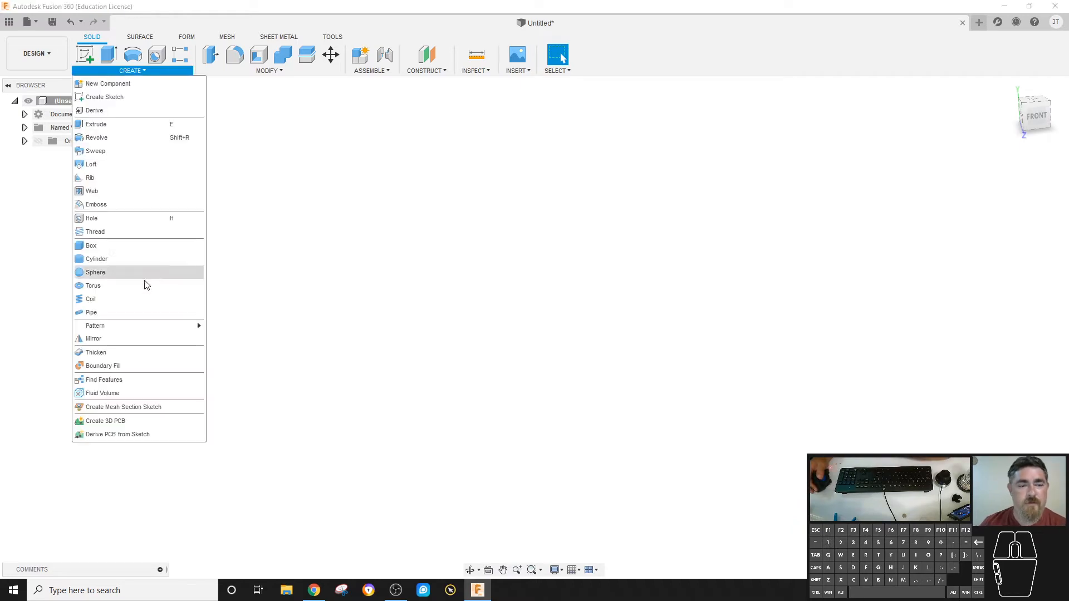
left_click(122, 306)
left_click(490, 349)
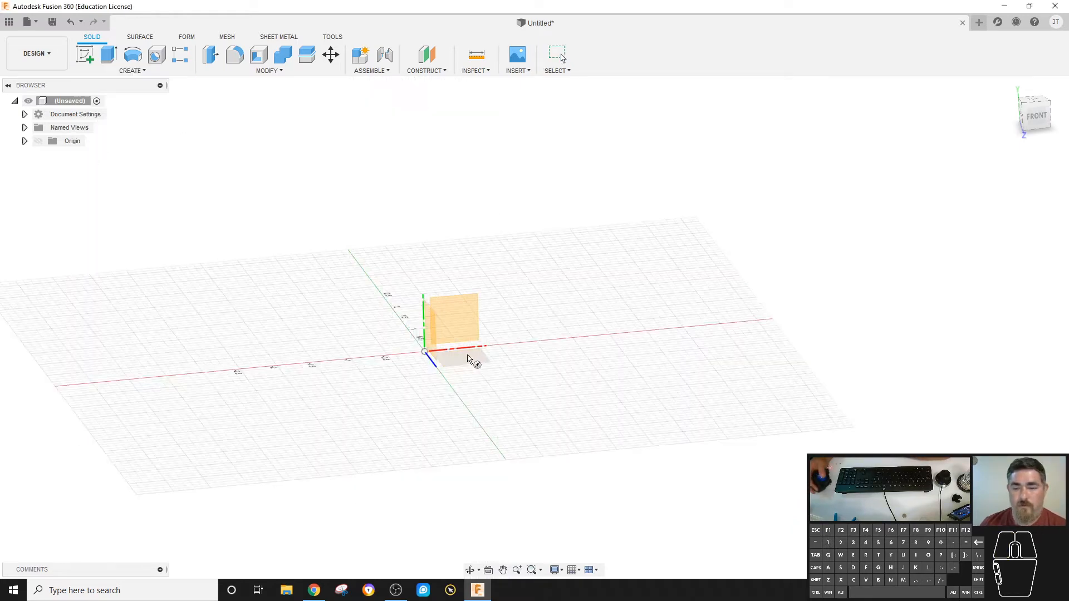
left_click(425, 352)
left_click(476, 389)
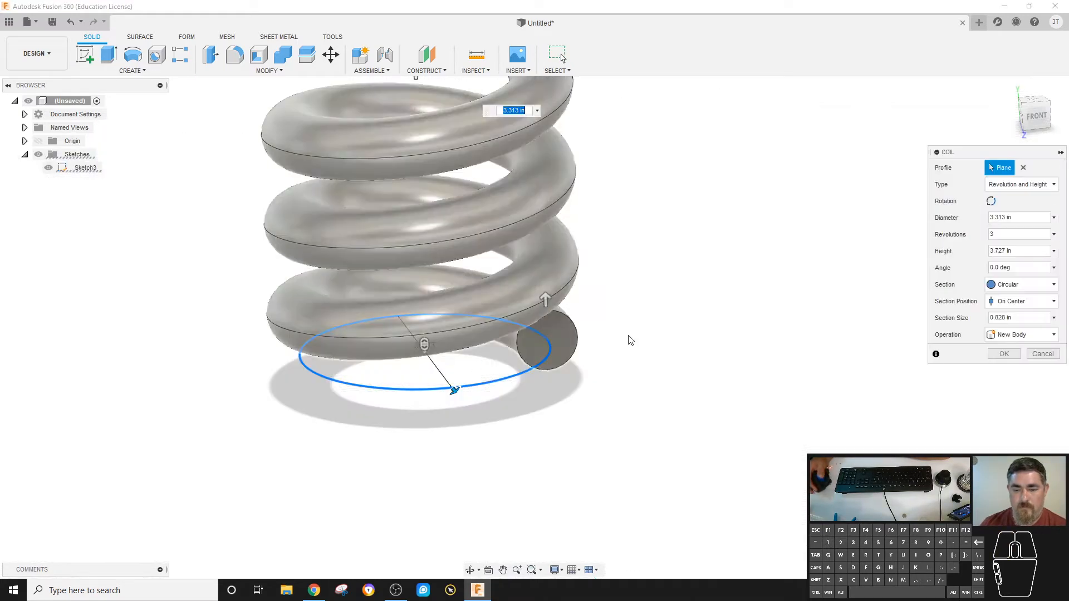
Give the coil a square section, reduce its section size to 0.40 in, and create it as a new body.
left_click(1020, 285)
left_click(1008, 315)
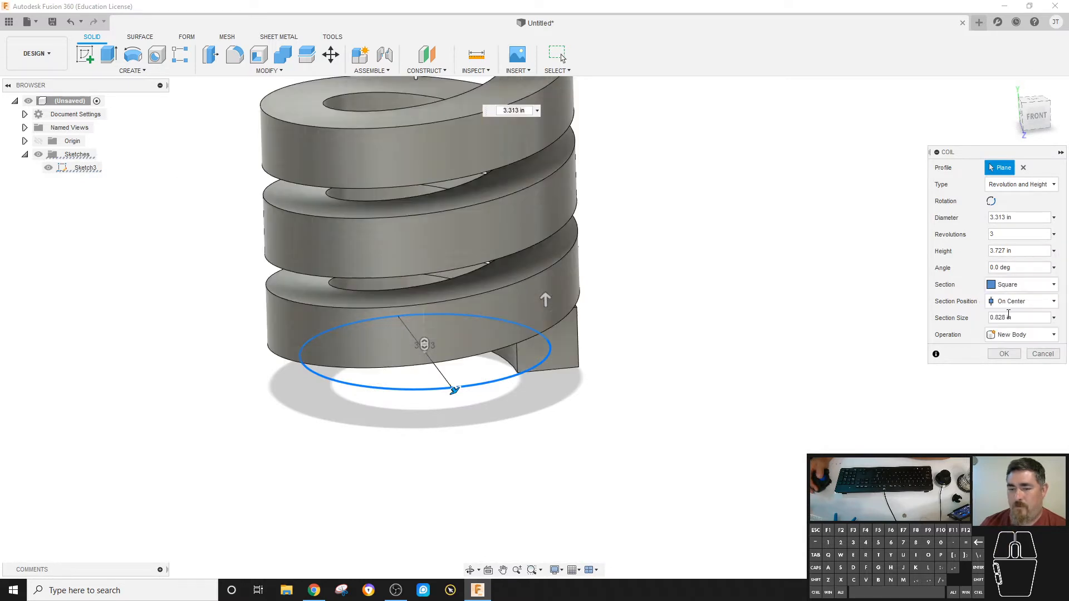
middle_click_drag(739, 311, 509, 369, "shift")
mouse_move(526, 361)
left_mouse_down()
mouse_move(525, 343)
mouse_move(520, 375)
left_mouse_up()
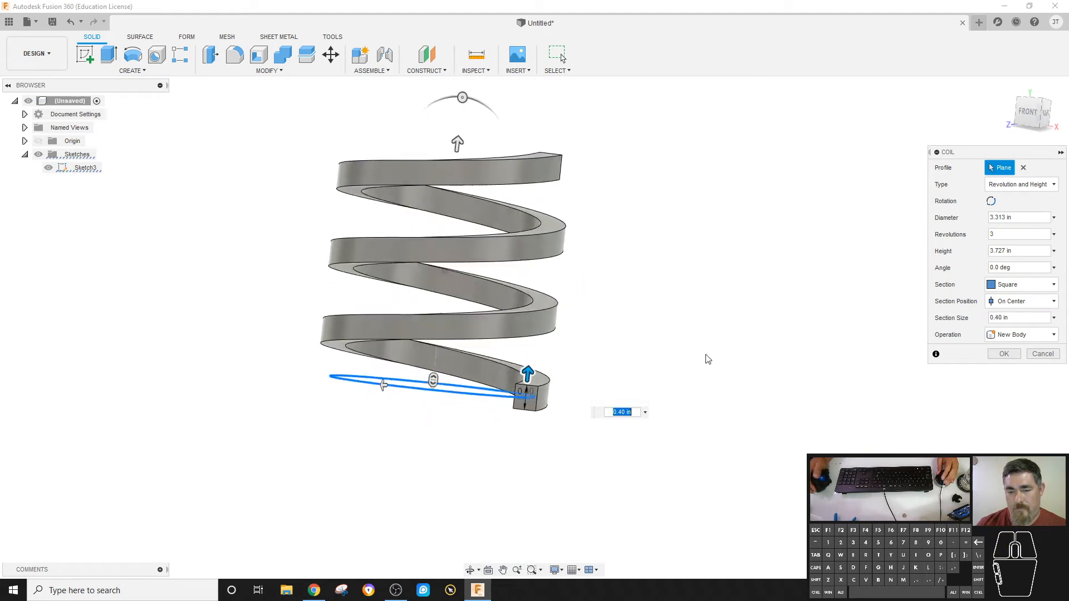
left_click(1005, 355)
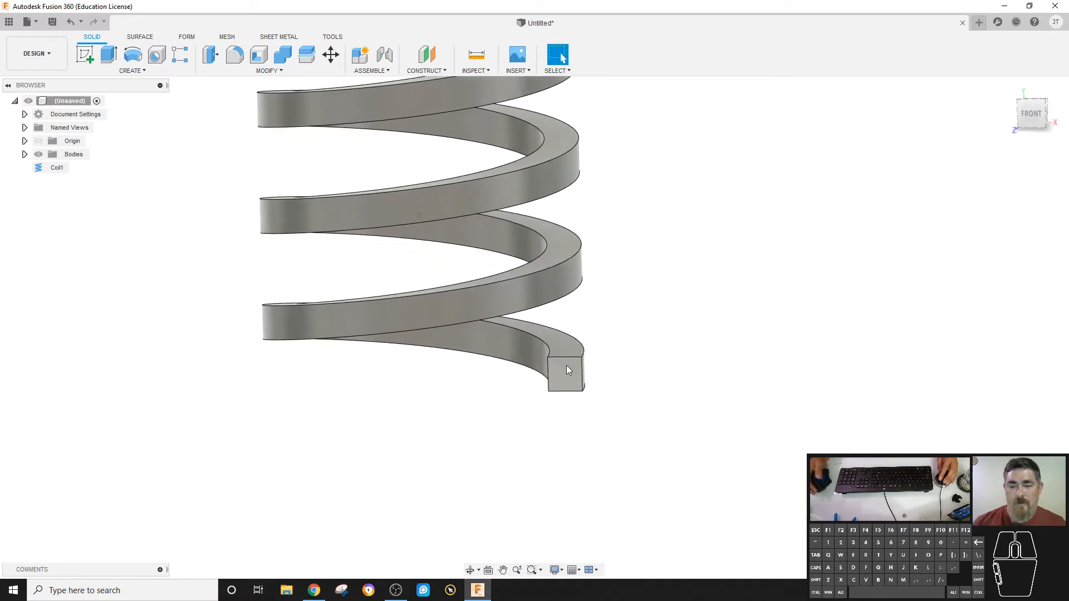
Sketch a small V on the coil's square end face, with both open ends on the face's upper edge, and finish the sketch.
scroll(562, 362, "down", 1)
scroll(562, 363, "down", 2)
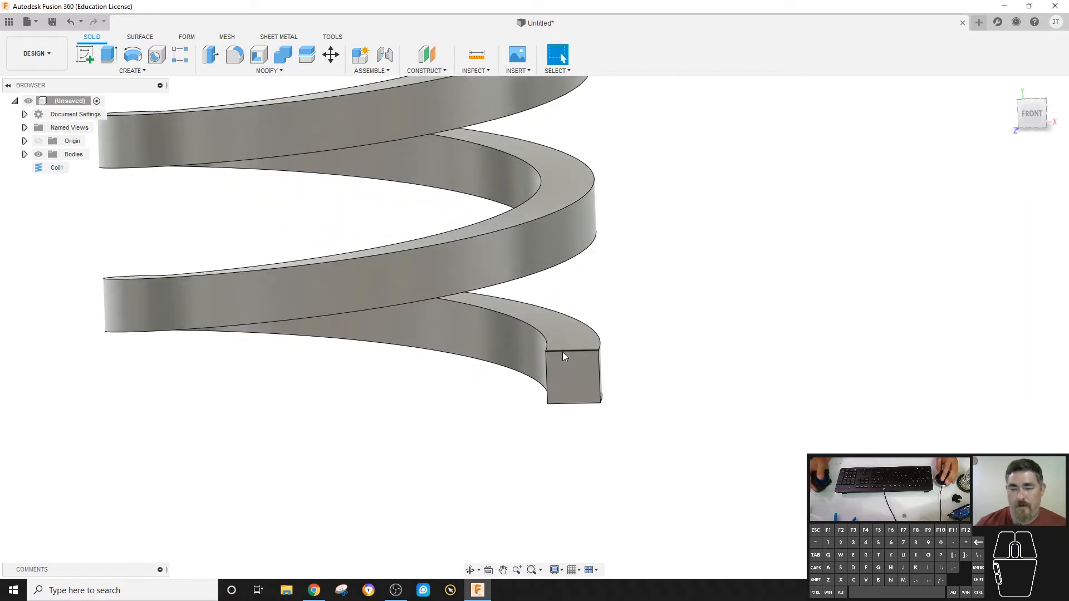
left_click(92, 56)
left_click(585, 372)
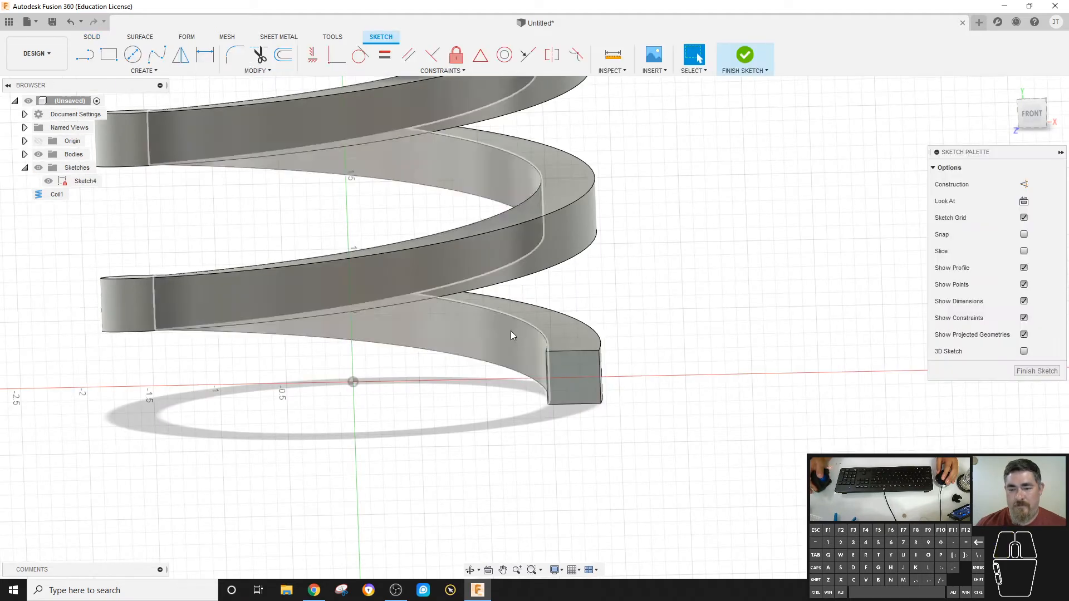
left_click(557, 351)
left_click(572, 369)
left_click(584, 351)
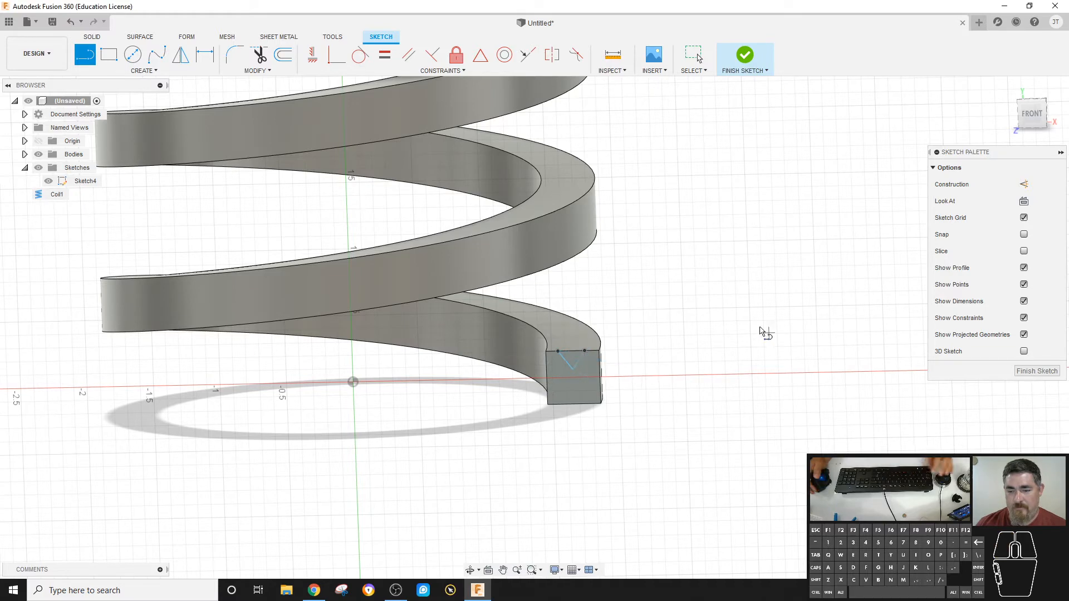
left_click(745, 58)
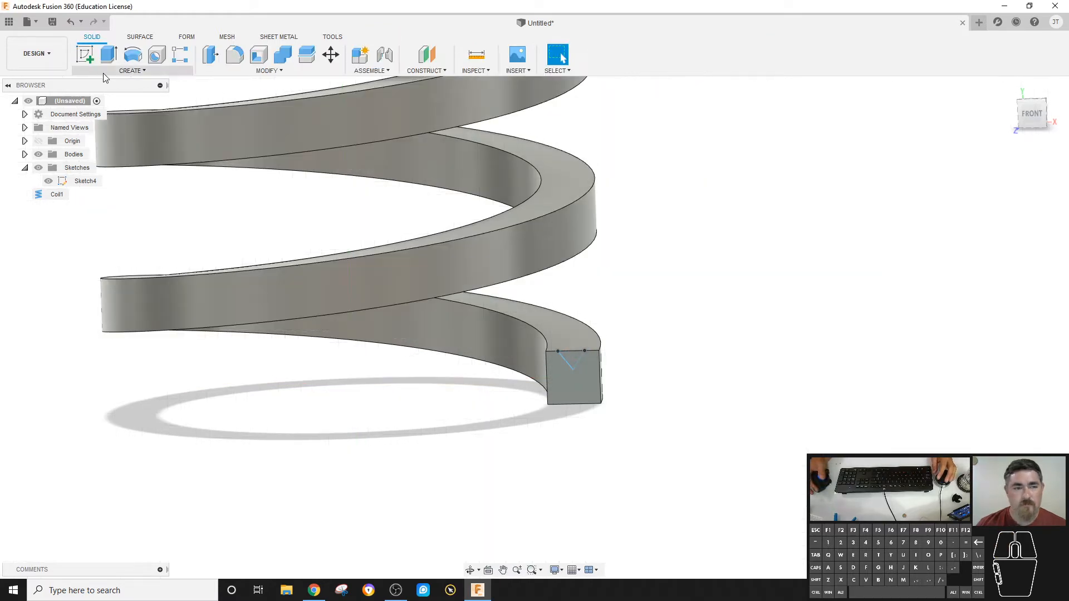
Set up a single-path Sweep that cuts the triangular profile along the coil's inner upper edge with Perpendicular orientation.
left_click(105, 71)
left_click(51, 159)
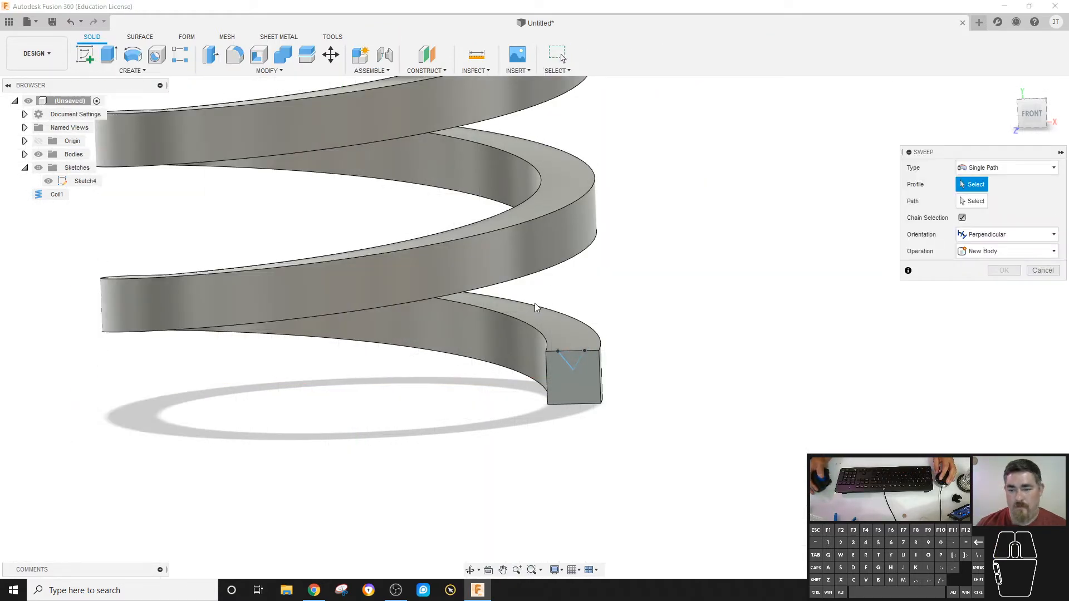
left_click(570, 357)
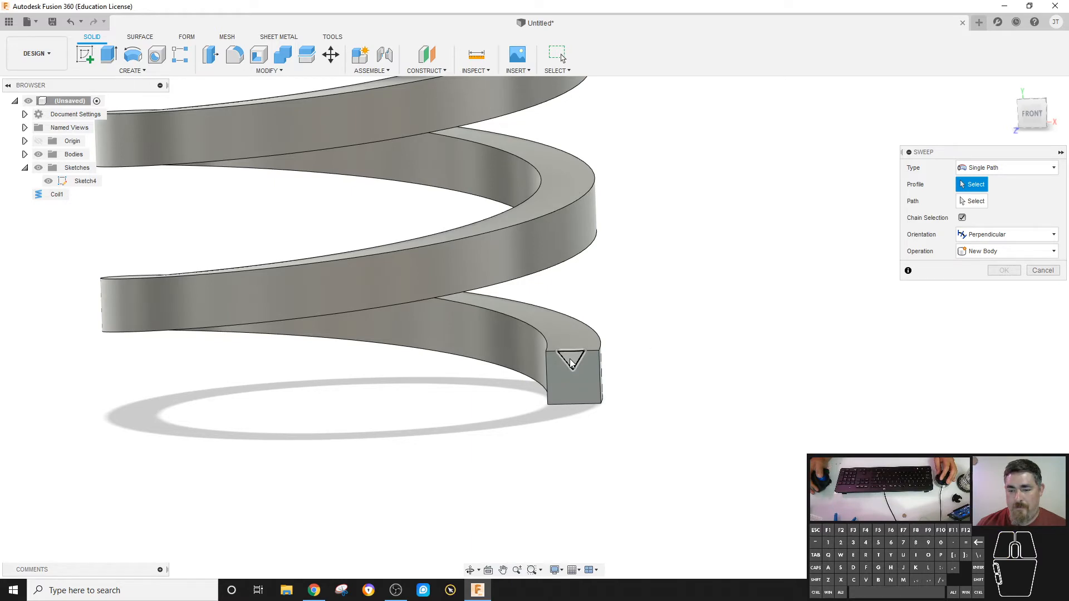
left_click(973, 202)
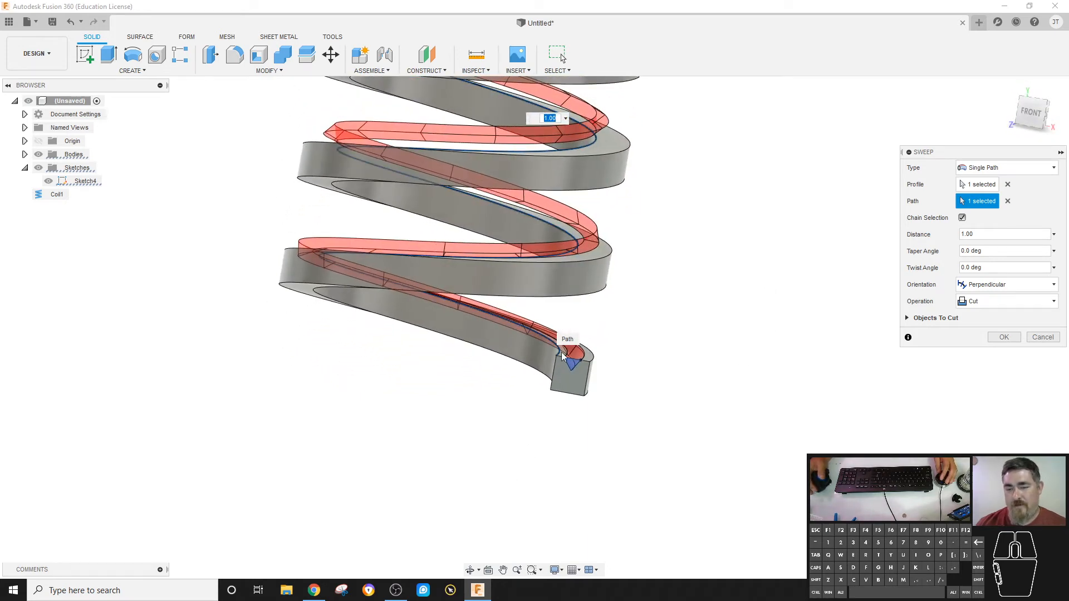
left_click(563, 355)
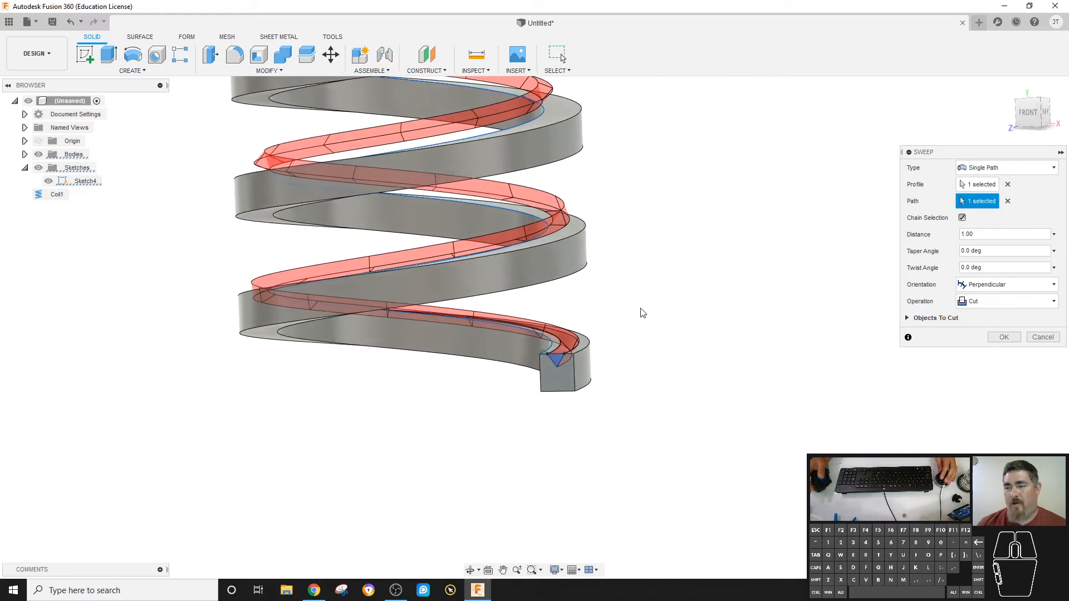
Try the sweep cut as Path + Guide Surface, using the coil's upper helical face as the guide surface, and undo it.
left_click(992, 169)
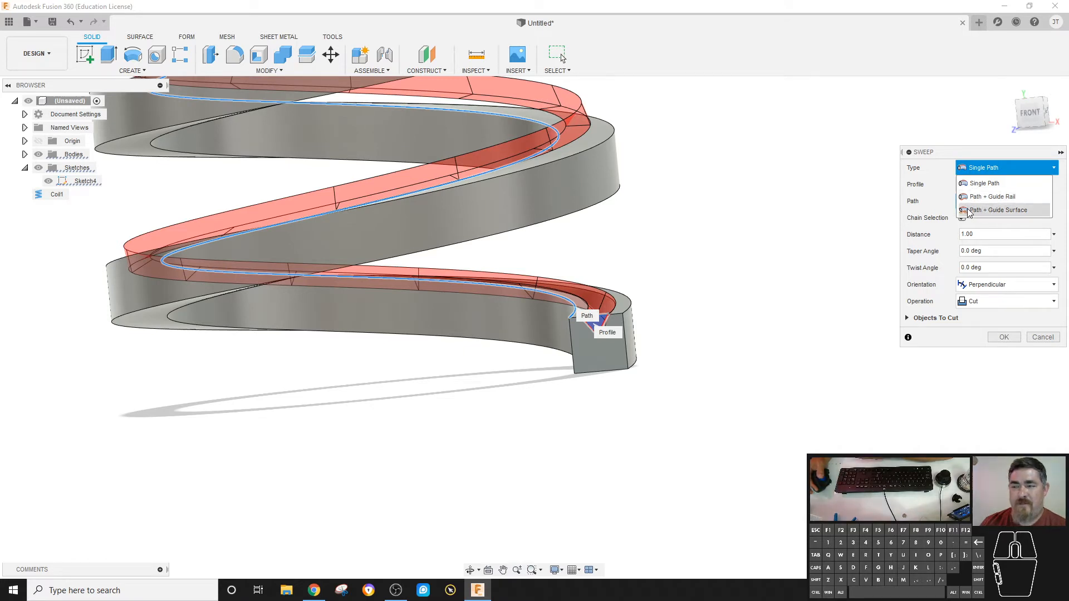
left_click(991, 212)
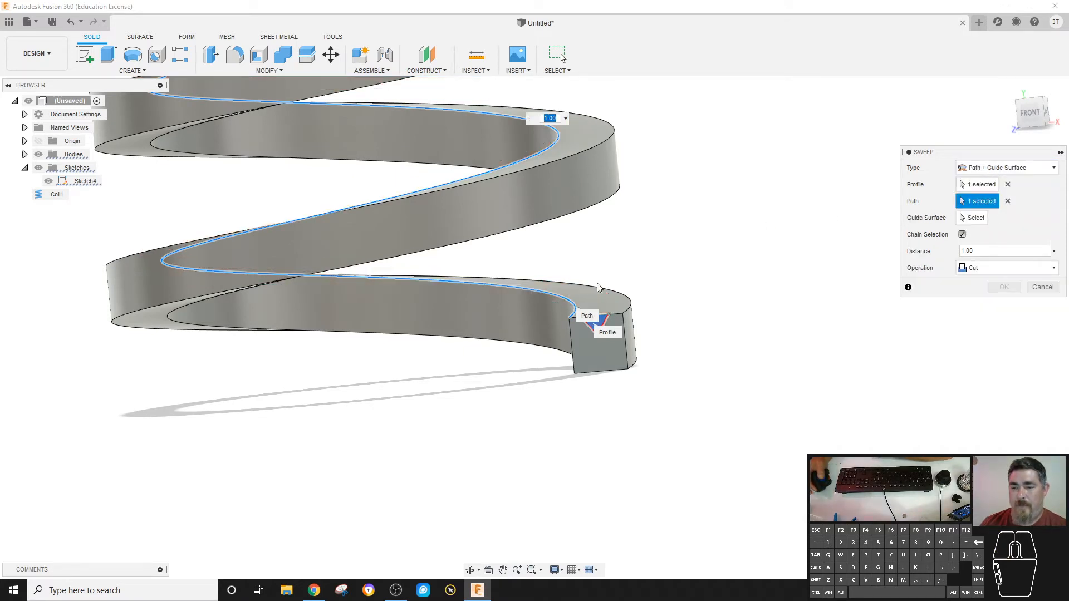
left_click(963, 220)
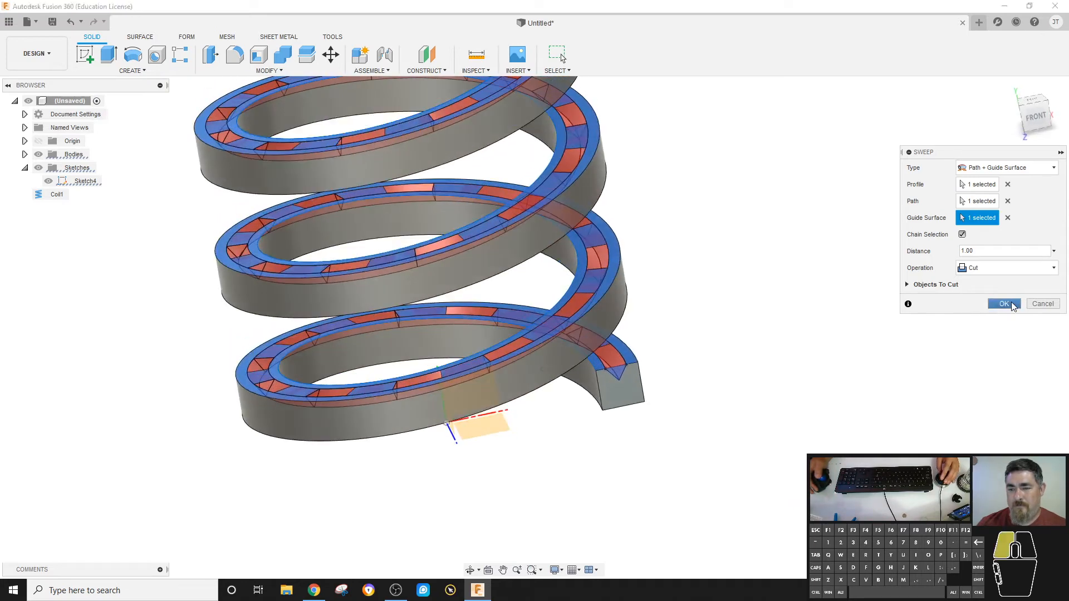
left_click(1003, 303)
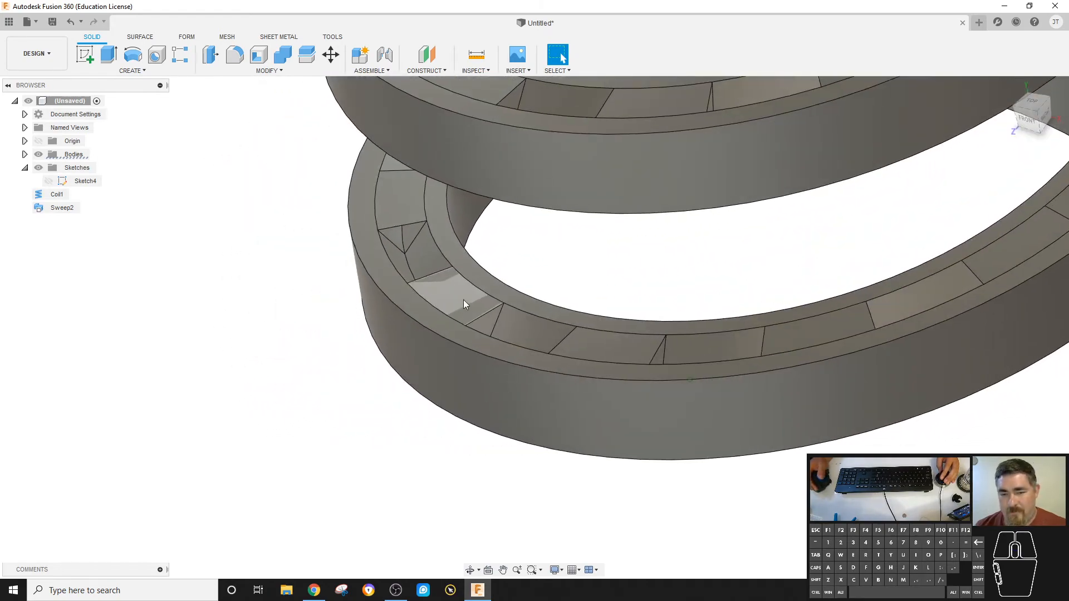
left_click(464, 301)
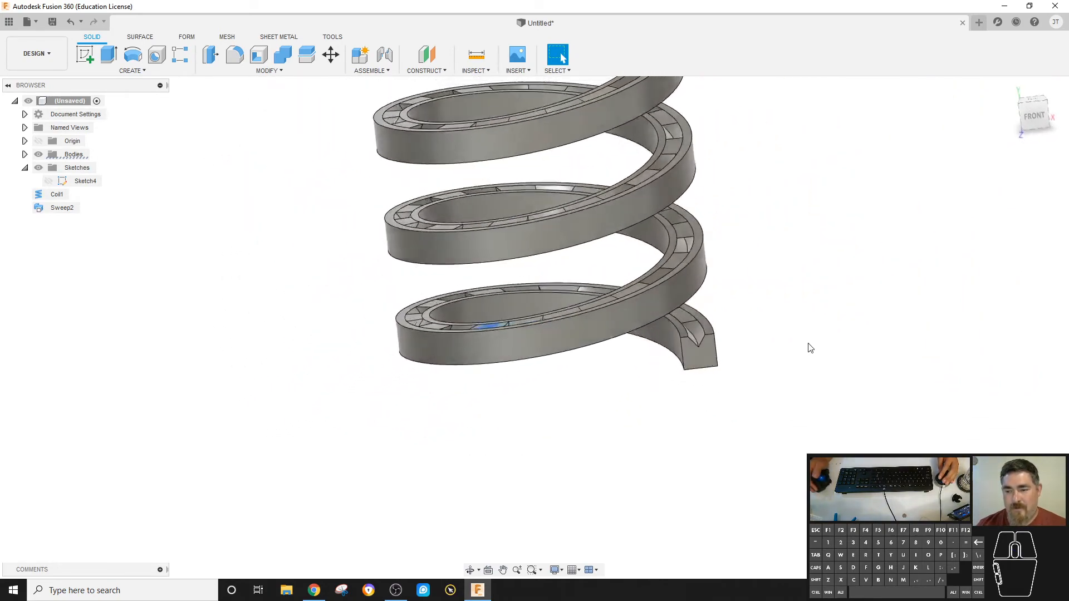
key("ctrl+z")
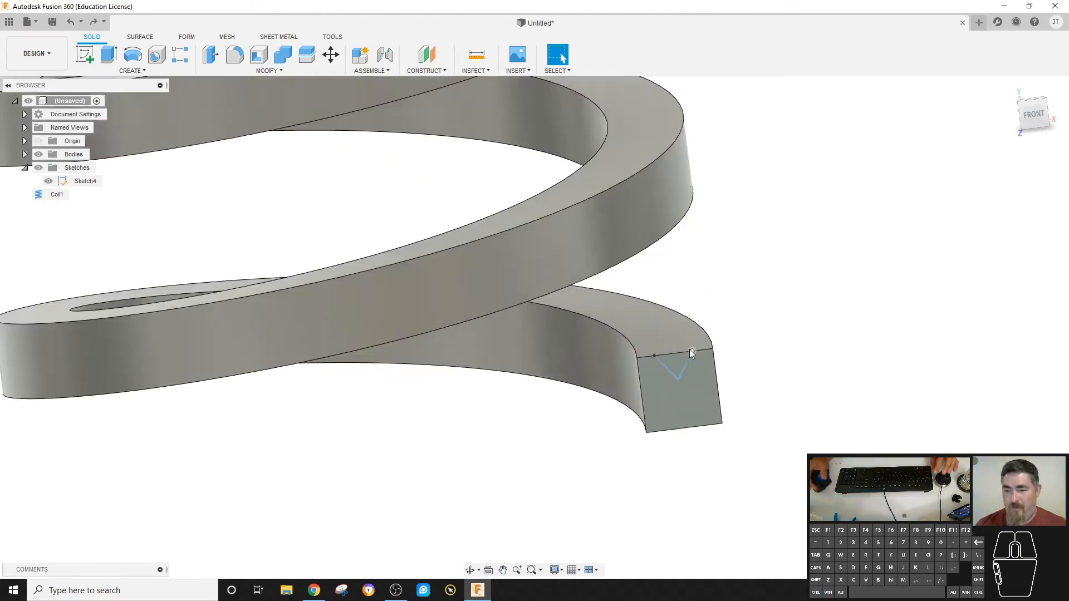
Reopen the V sketch and add lines that close it into a triangle whose top edge lies above the coil's end face.
double_click(84, 182)
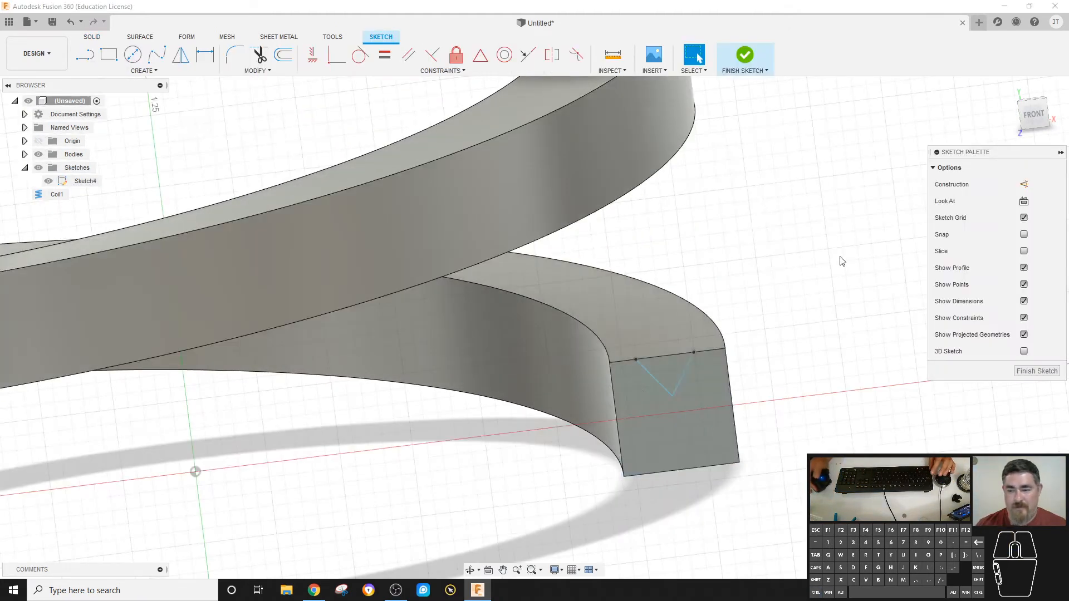
key("l")
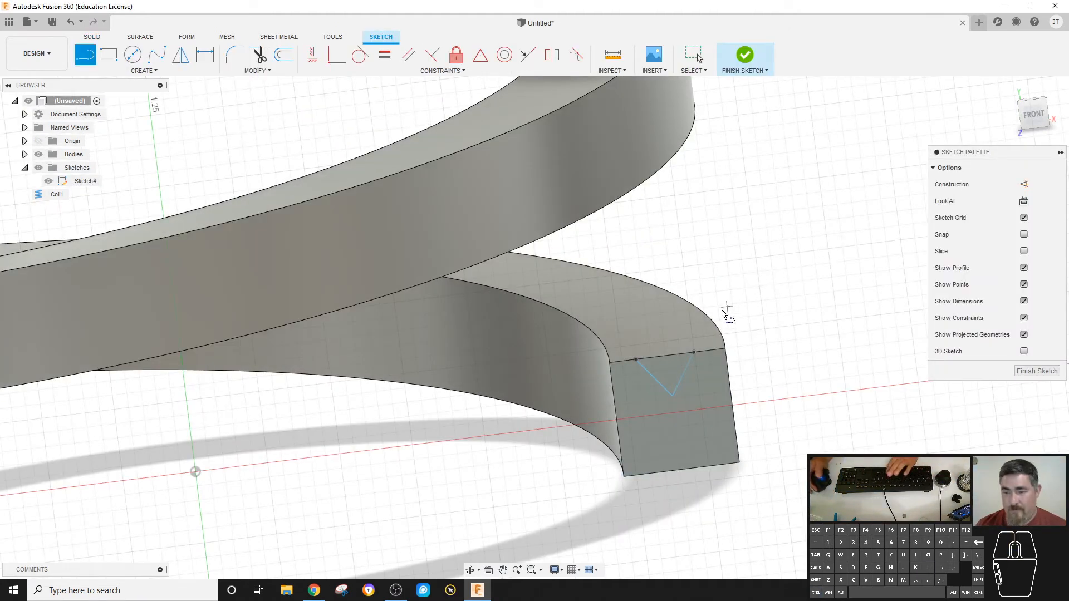
left_click(695, 351)
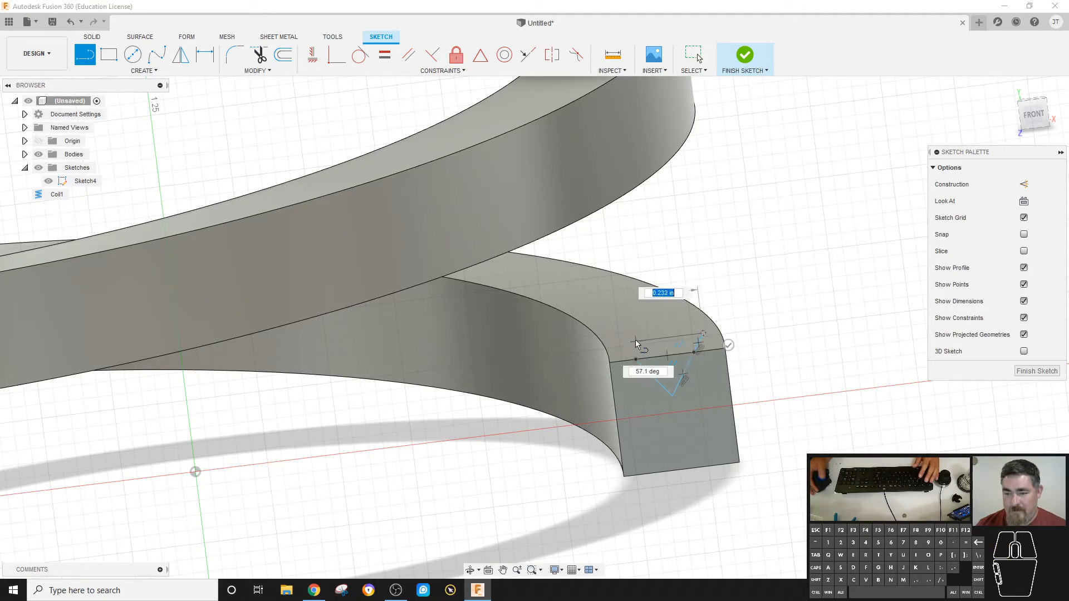
left_click(621, 343)
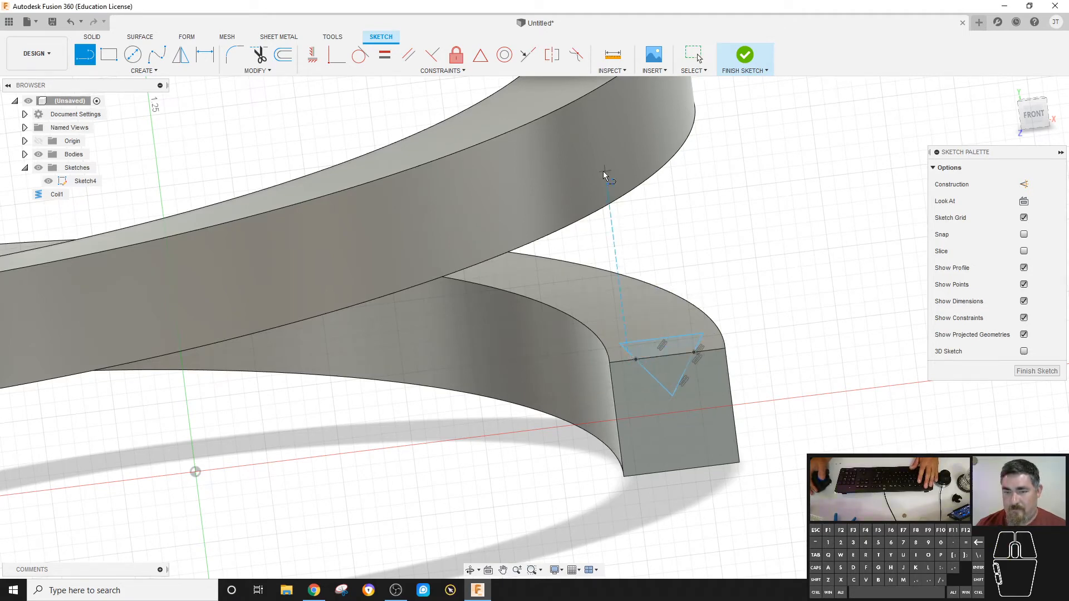
key("Escape")
Make the added inner-side segment collinear with the adjoining side of the V, and finish the sketch.
left_click(528, 55)
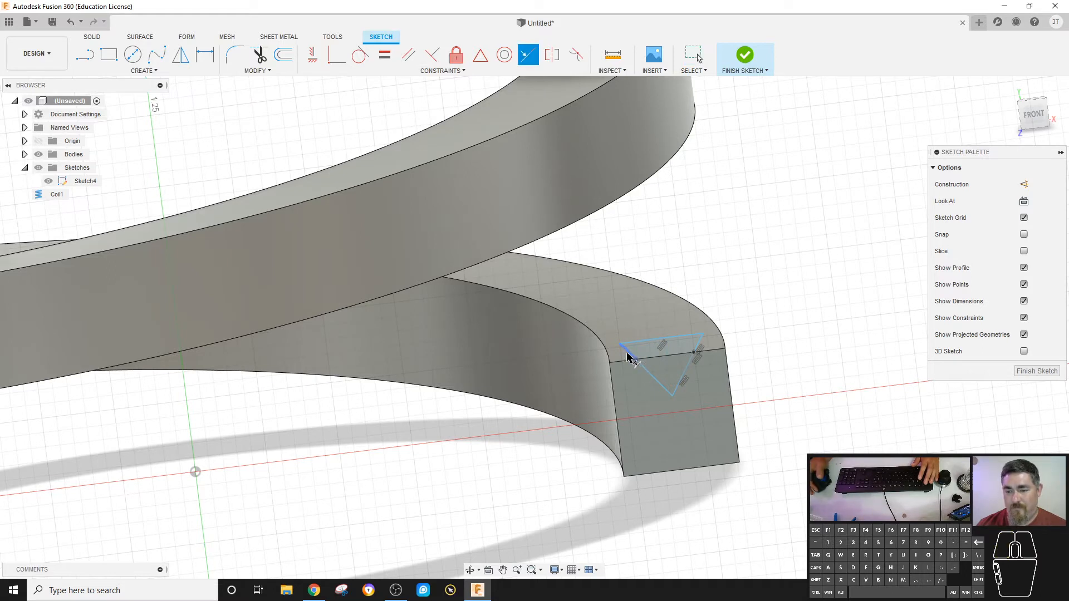
left_click(647, 371)
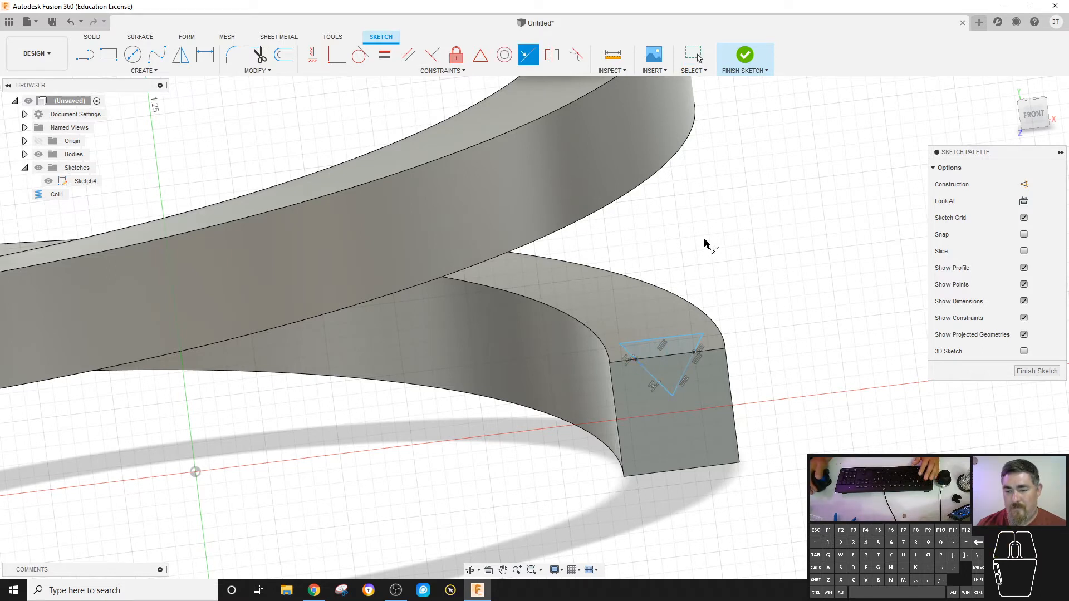
left_click(745, 55)
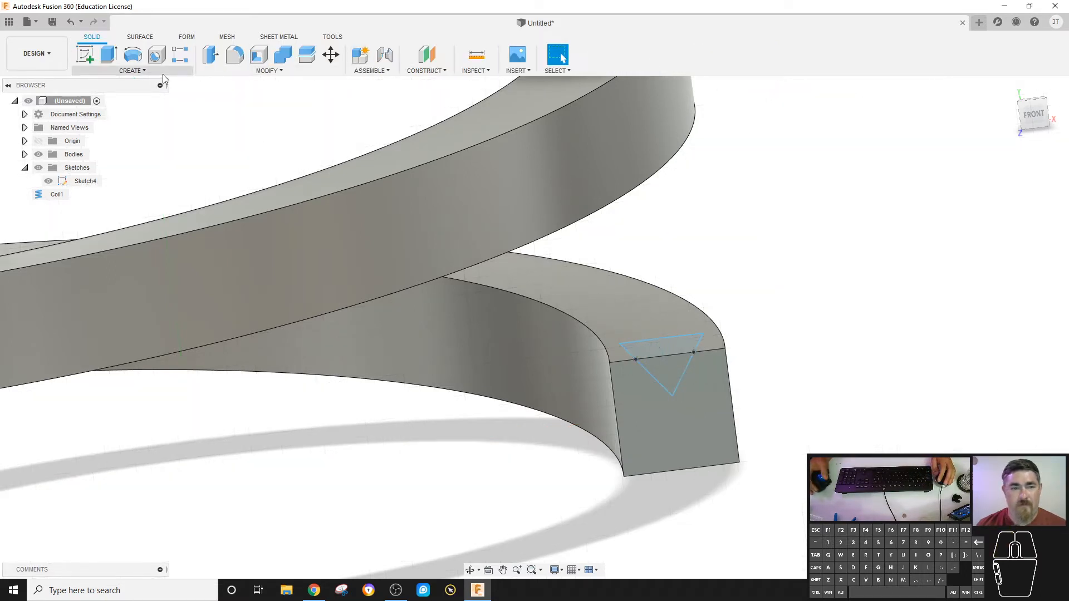
Sweep-cut both triangle regions with Path + Guide Surface, using the coil's inner upper edge as path and its upper helical face as guide.
left_click(132, 71)
left_click(111, 157)
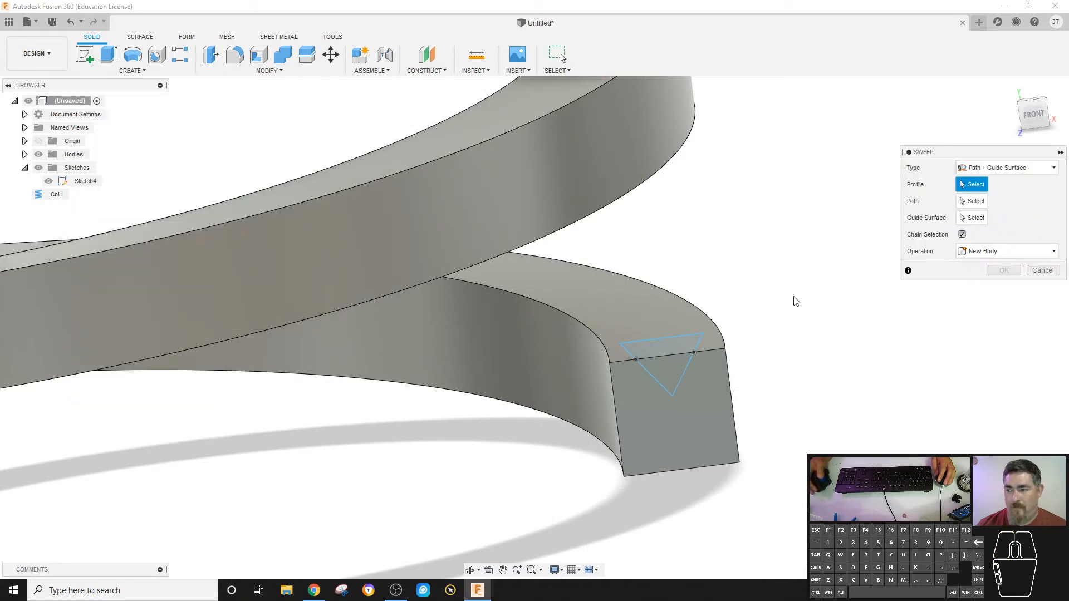
left_click(670, 375)
left_click(656, 353)
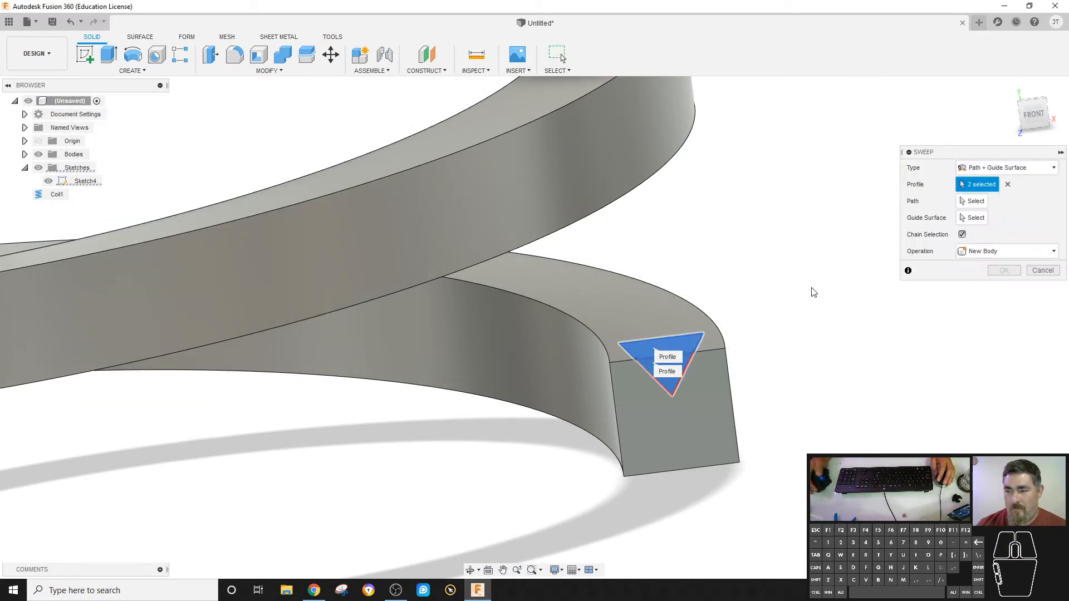
left_click(971, 201)
left_click(580, 315)
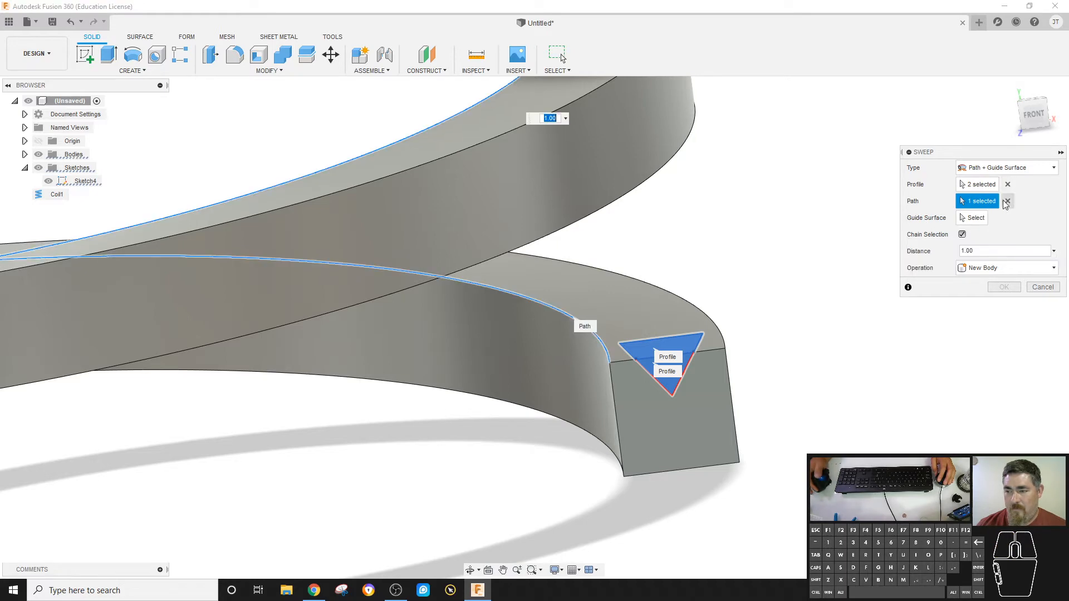
left_click(591, 291)
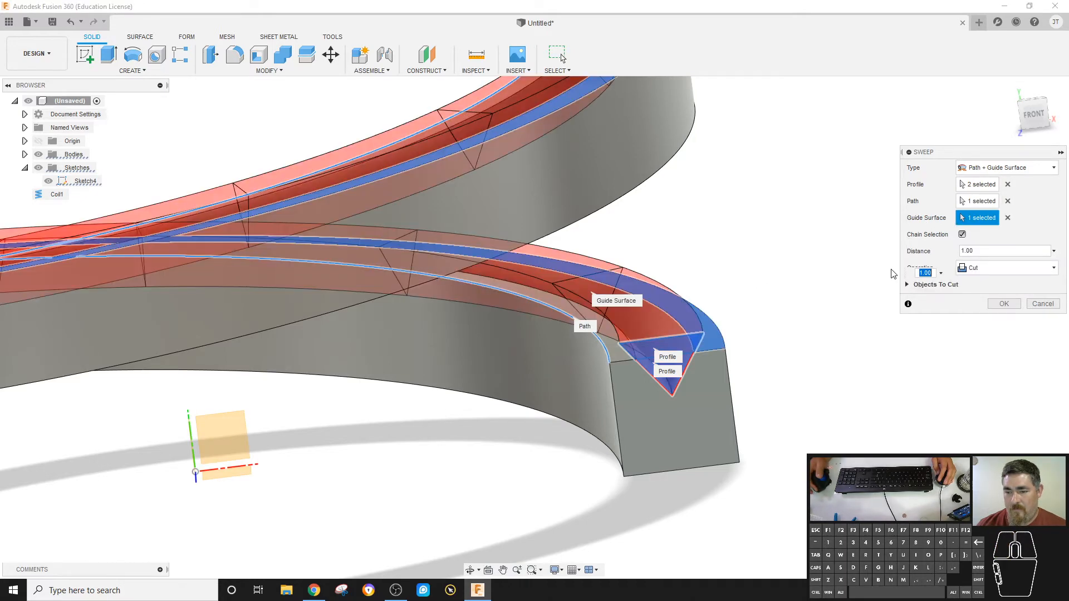
left_click(1002, 304)
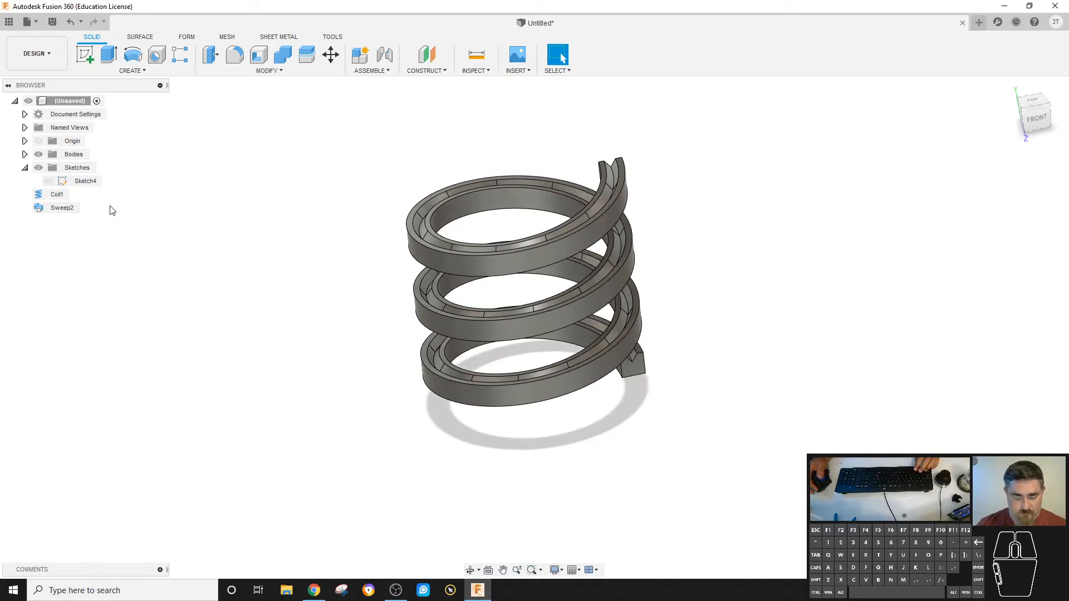
Delete the triangle sketch, the sweep and the coil to clear the design.
left_click(80, 182)
key("Delete")
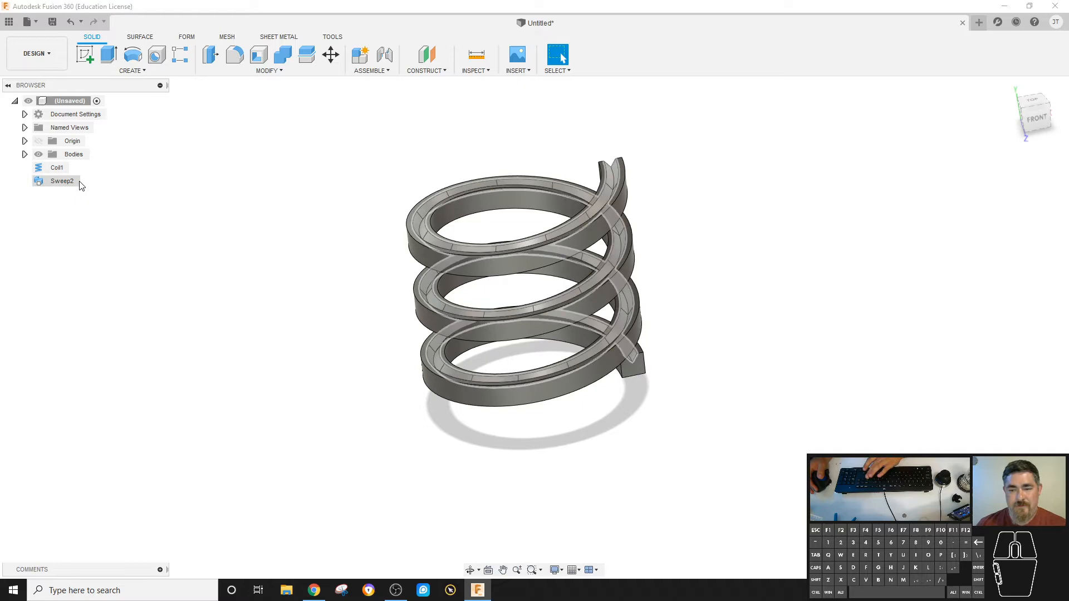
left_click(50, 183)
key("Delete")
left_click(50, 171)
key("Delete")
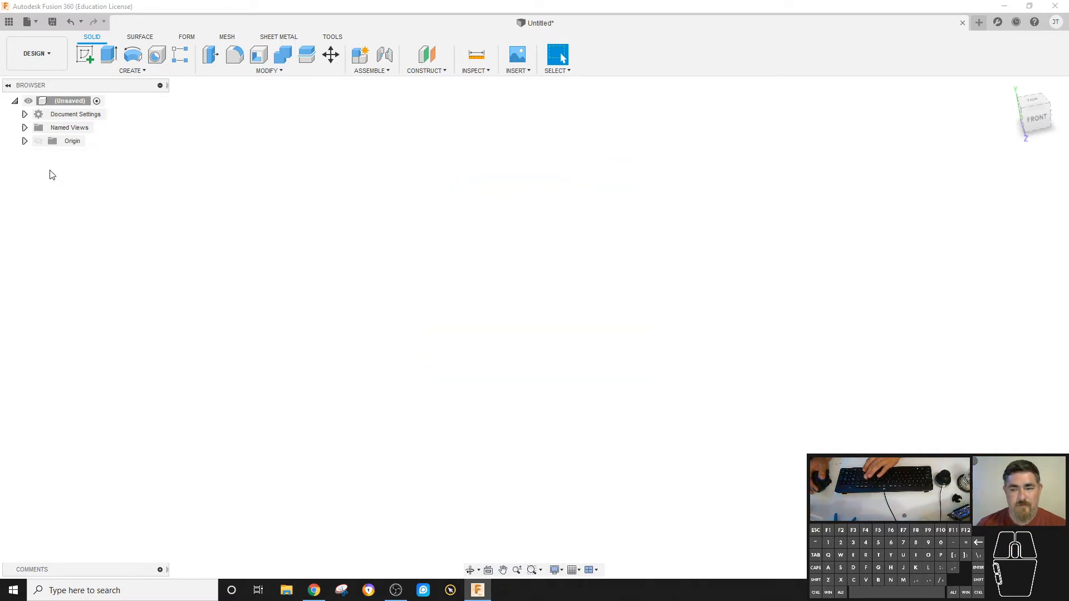
left_click(134, 69)
left_click(103, 83)
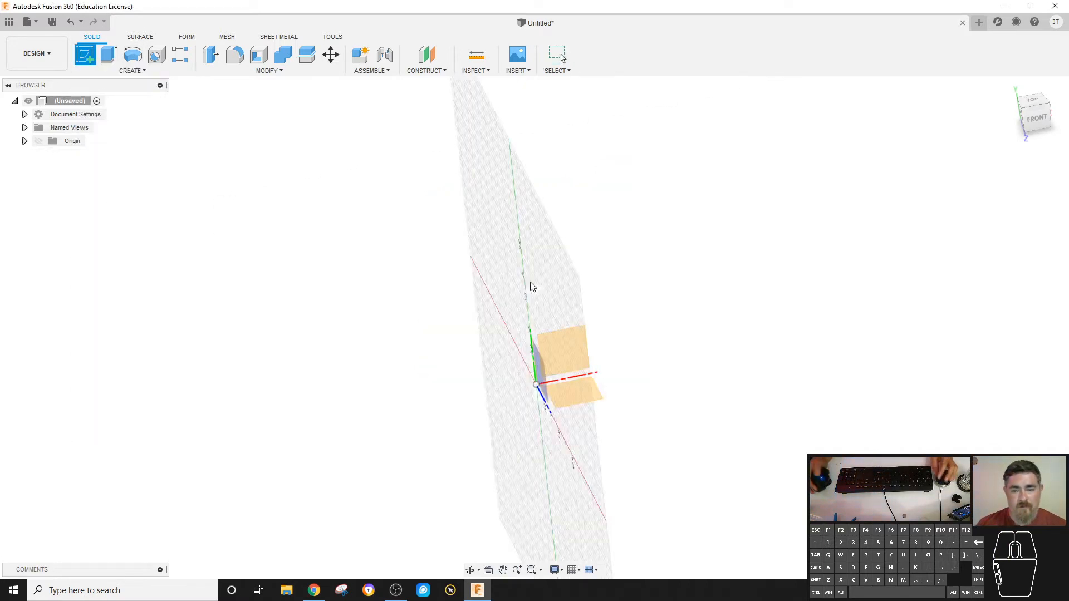
left_click(577, 361)
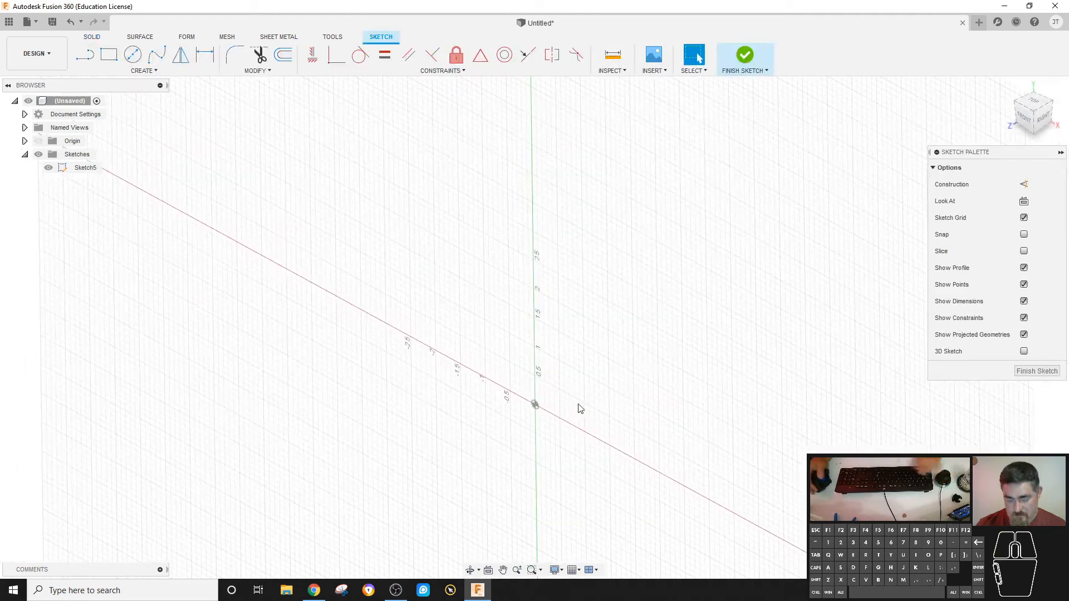
key("l")
left_click(535, 405)
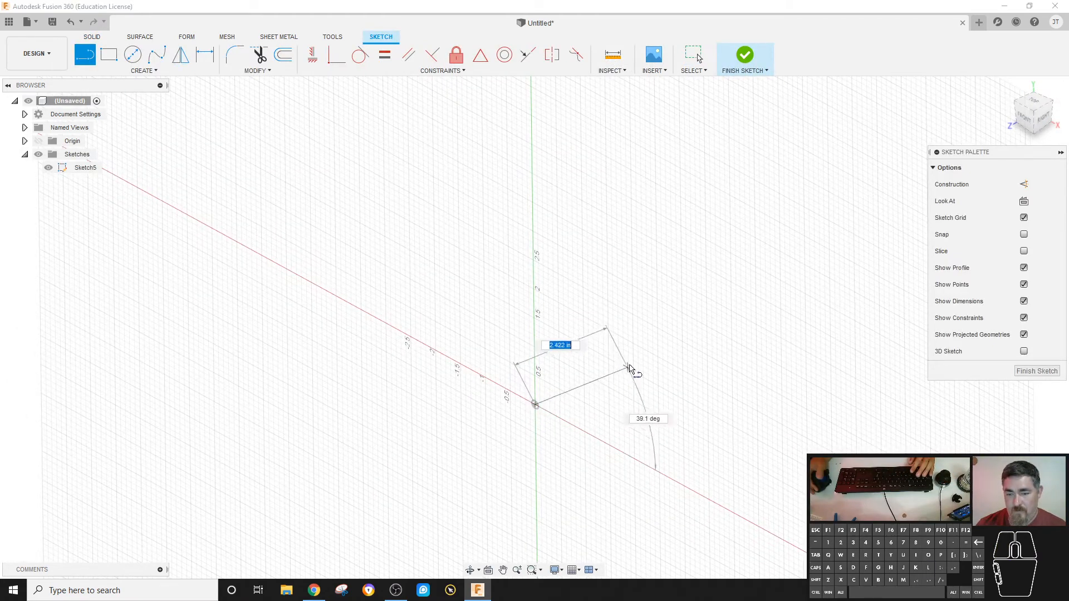
key("Escape")
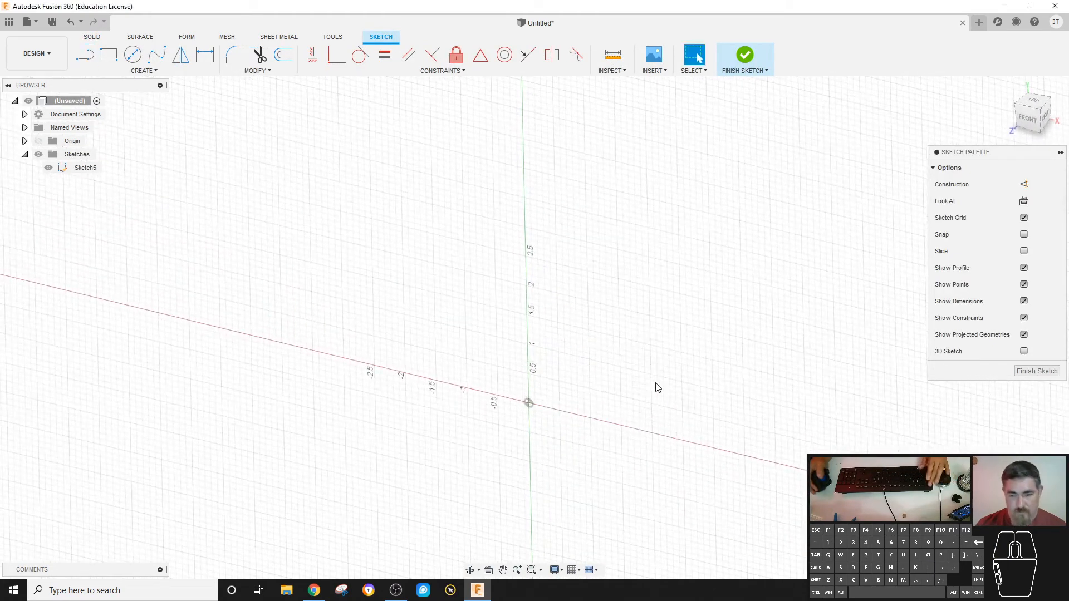
key("ctrl+z")
Sketch a line about 4.3 in long on the YZ plane, from the origin backward along the Z axis, and finish the sketch.
left_click(84, 56)
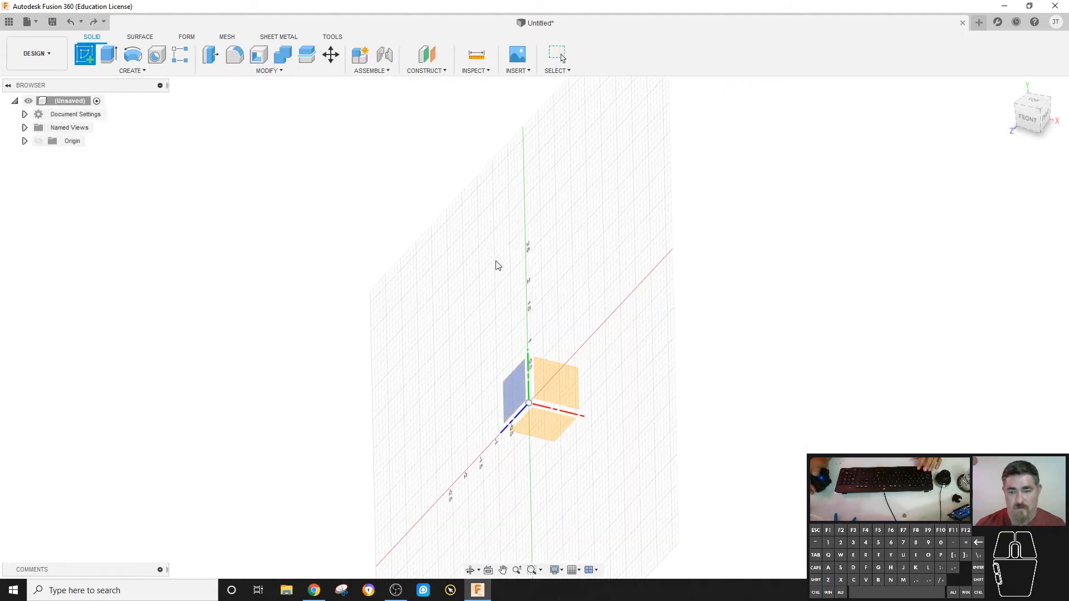
left_click(519, 389)
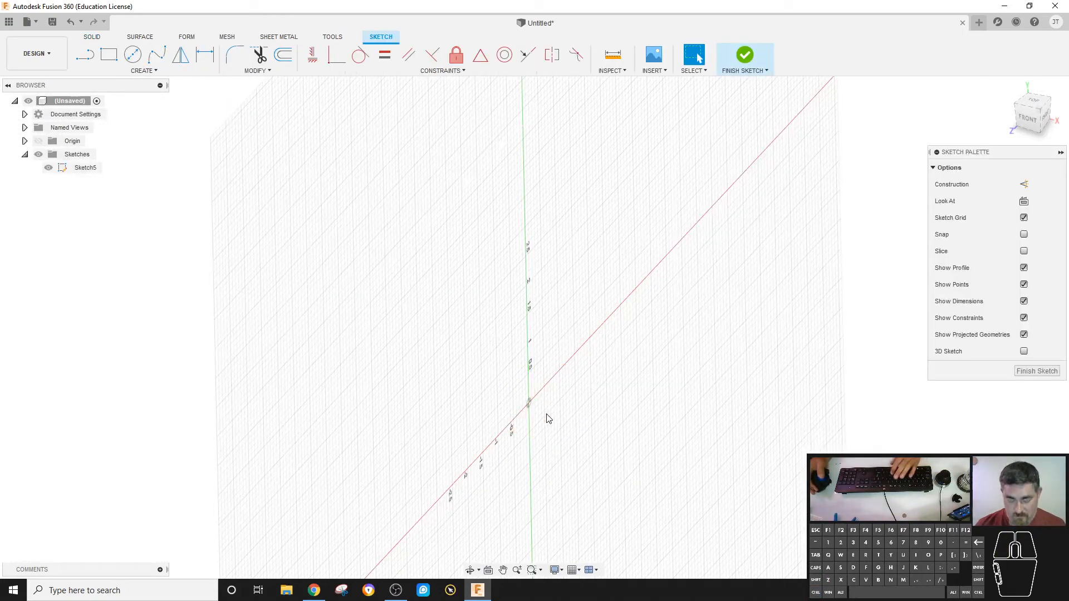
key("l")
left_click(529, 402)
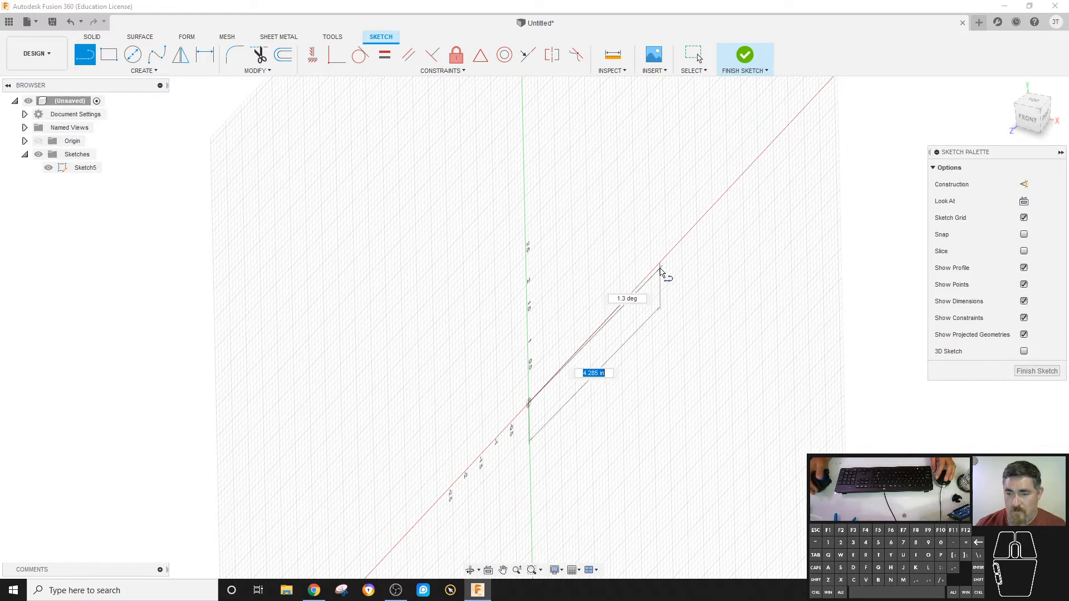
left_click_drag(661, 263, 759, 115)
key("Escape")
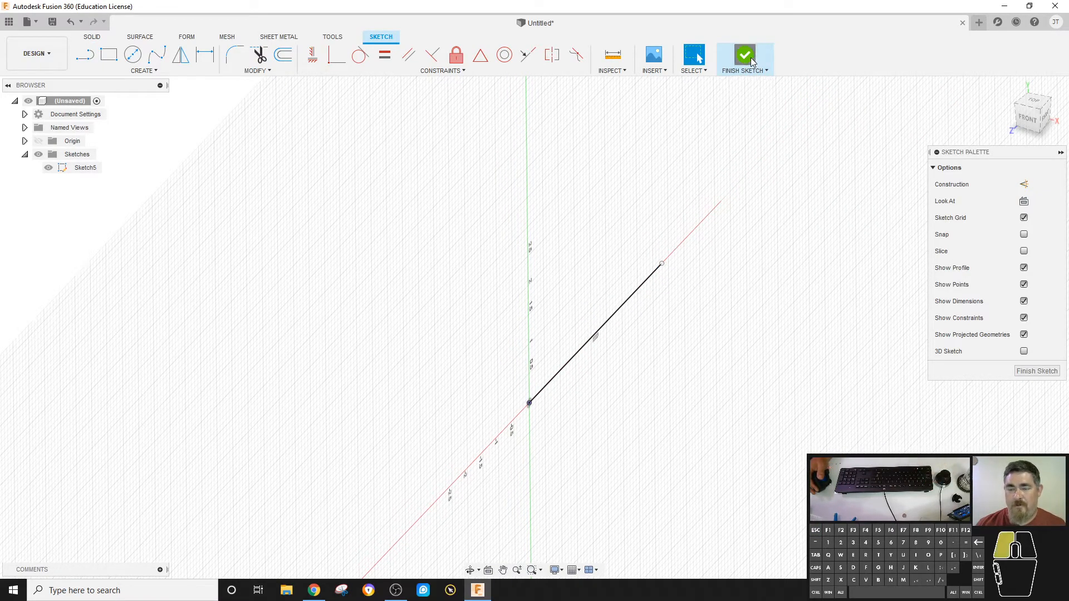
left_click(746, 55)
Start a new sketch on the XY plane at the front end of the path line.
left_click(132, 71)
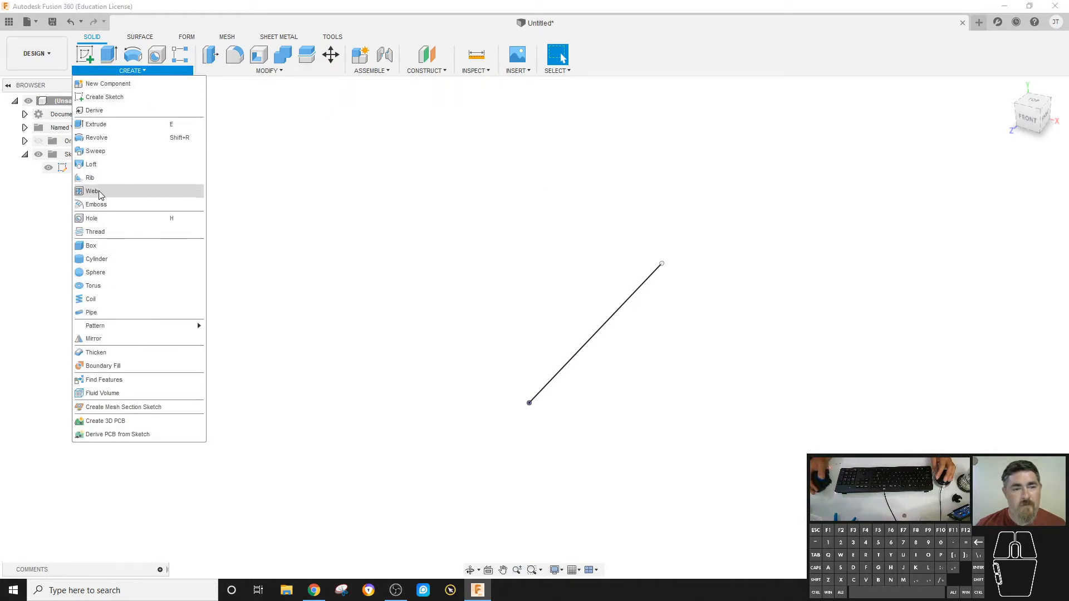
left_click(88, 101)
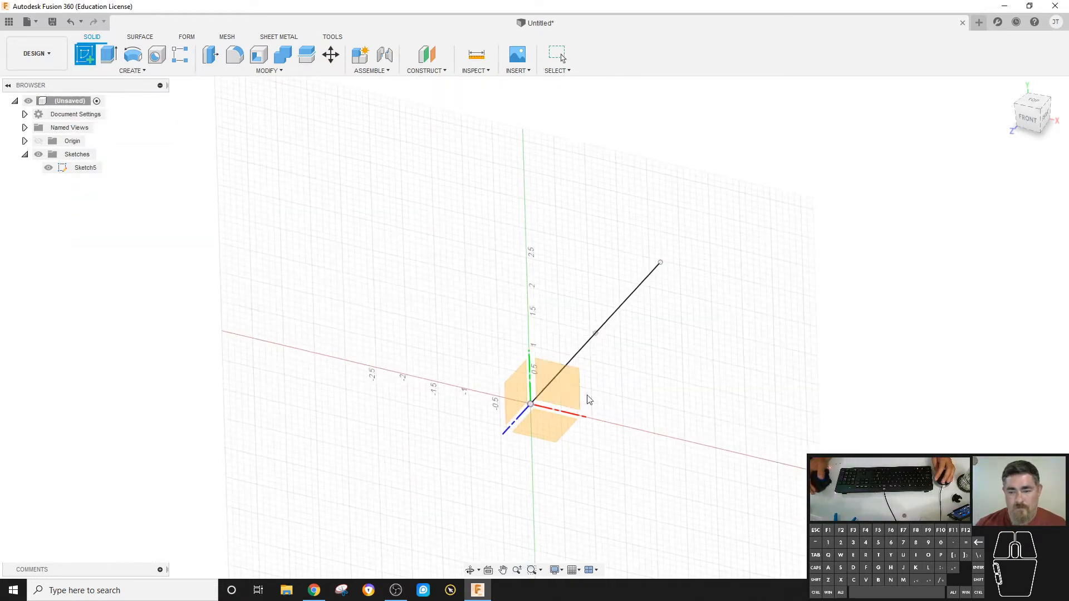
left_click(566, 391)
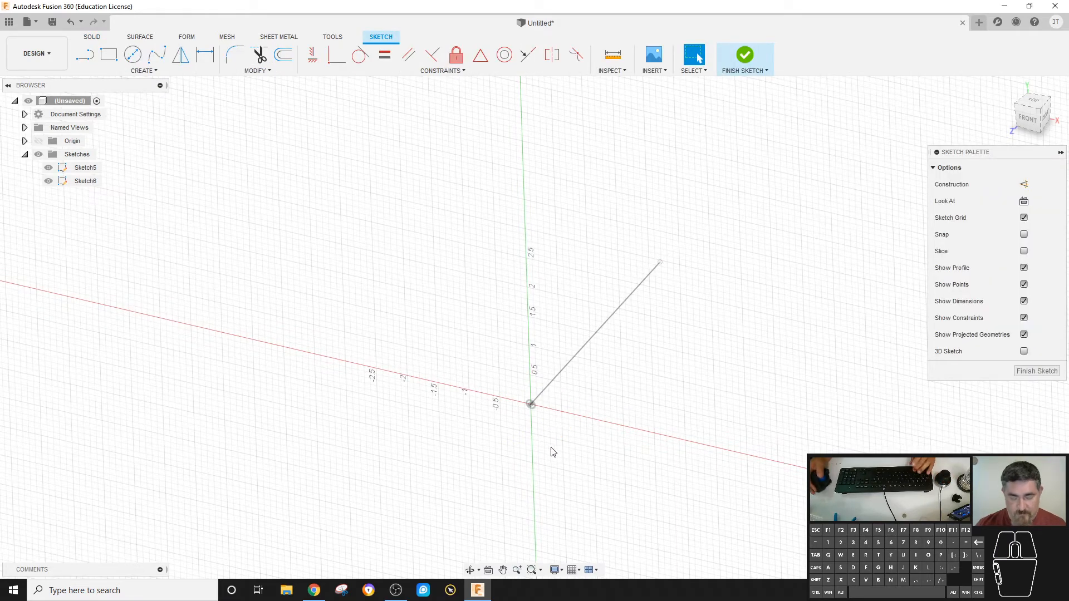
key("c")
left_click(531, 405)
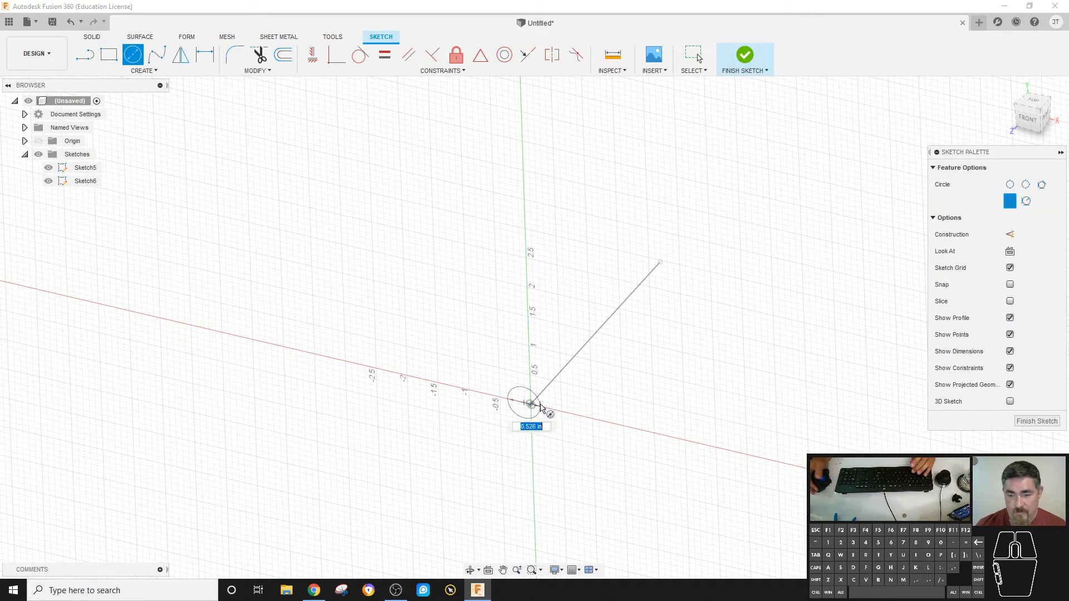
key("Escape")
Draw a circle centred on the origin around the start of the path line, and finish the sketch.
key("c")
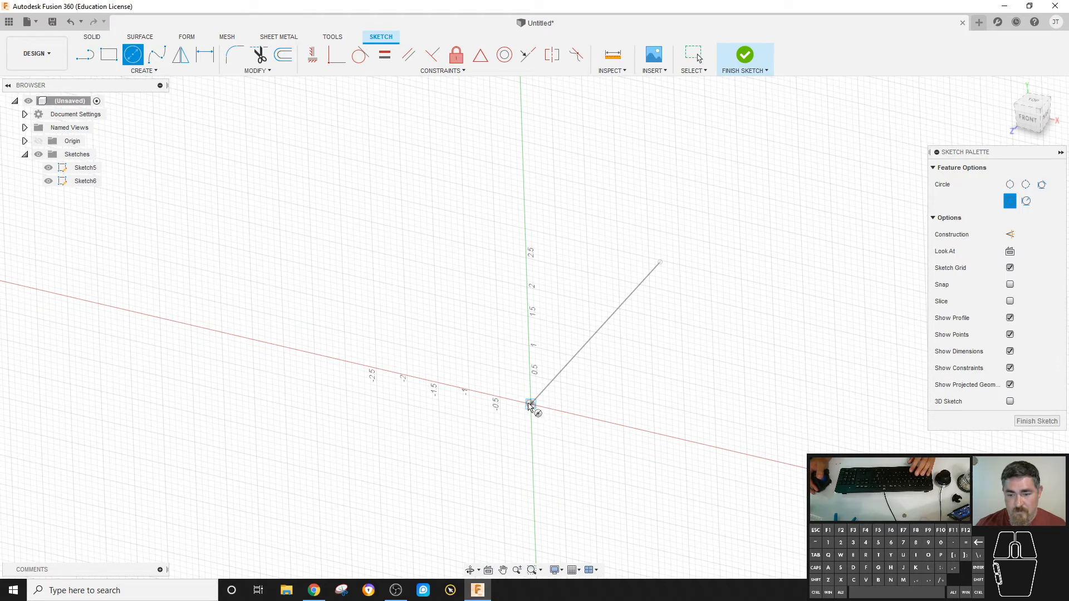
left_click(530, 403)
left_click(575, 436)
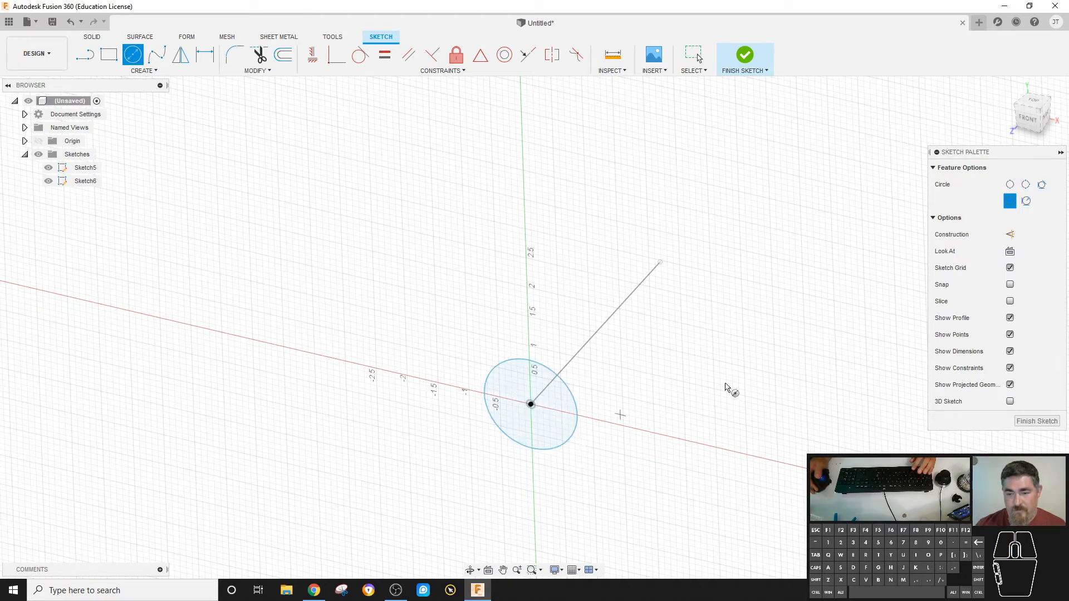
left_click(1031, 418)
Start a sketch on the YZ plane, project the circle into it, and turn the projected line into construction geometry.
mouse_move(720, 352)
middle_mouse_down("shift")
mouse_move(525, 346)
mouse_move(497, 329)
middle_mouse_up("shift")
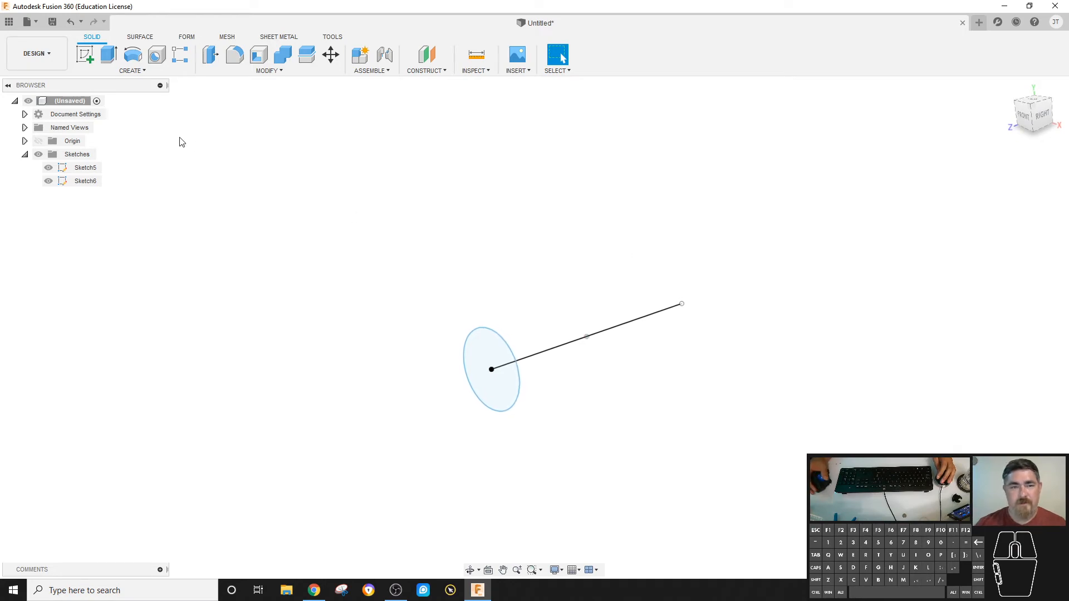
left_click(85, 54)
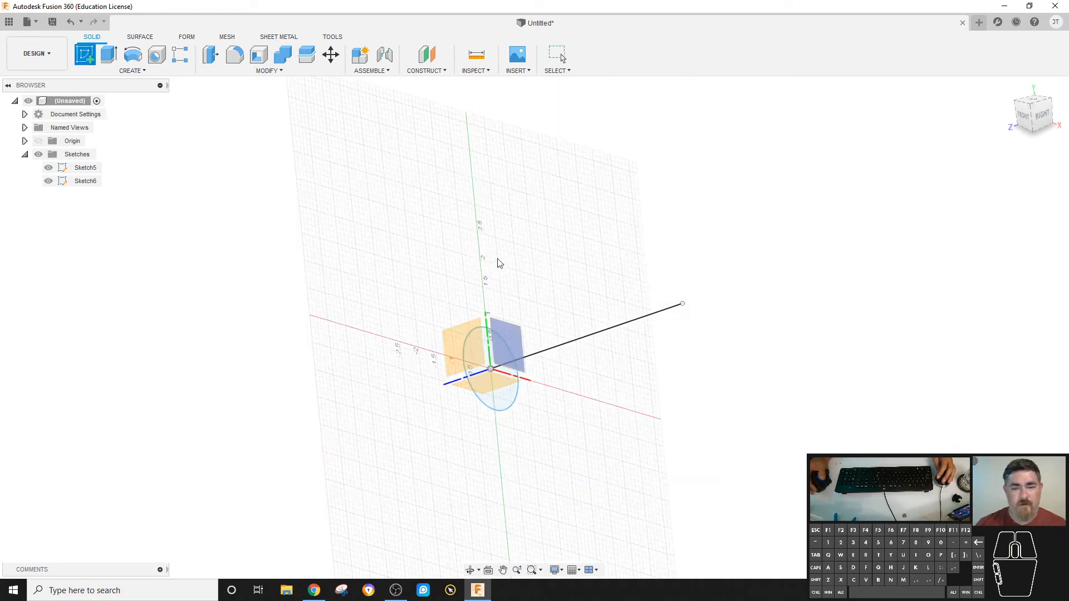
left_click(460, 331)
left_click(180, 70)
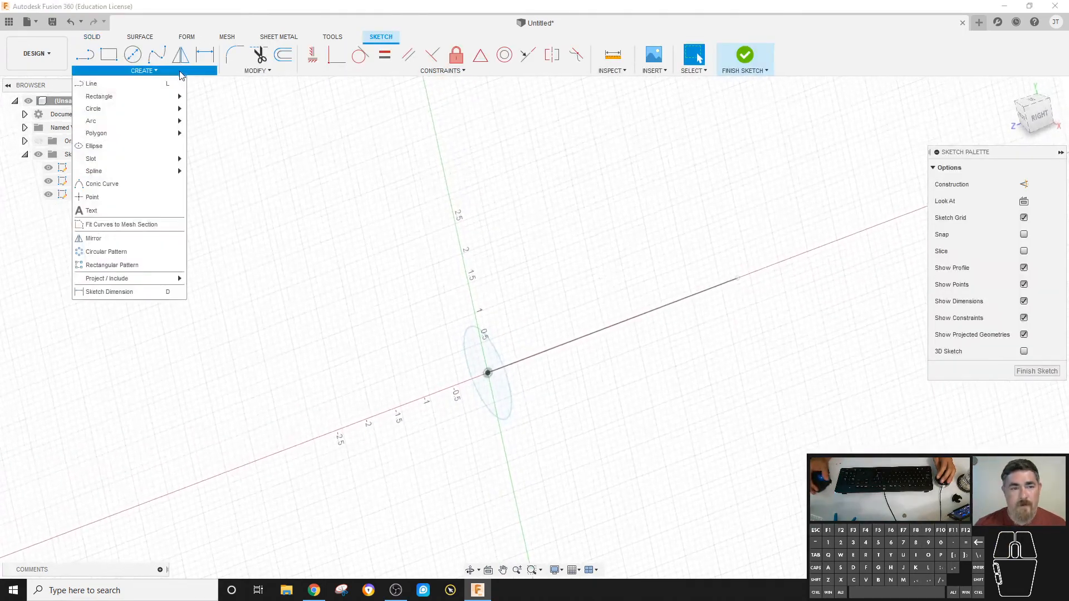
mouse_move(161, 278)
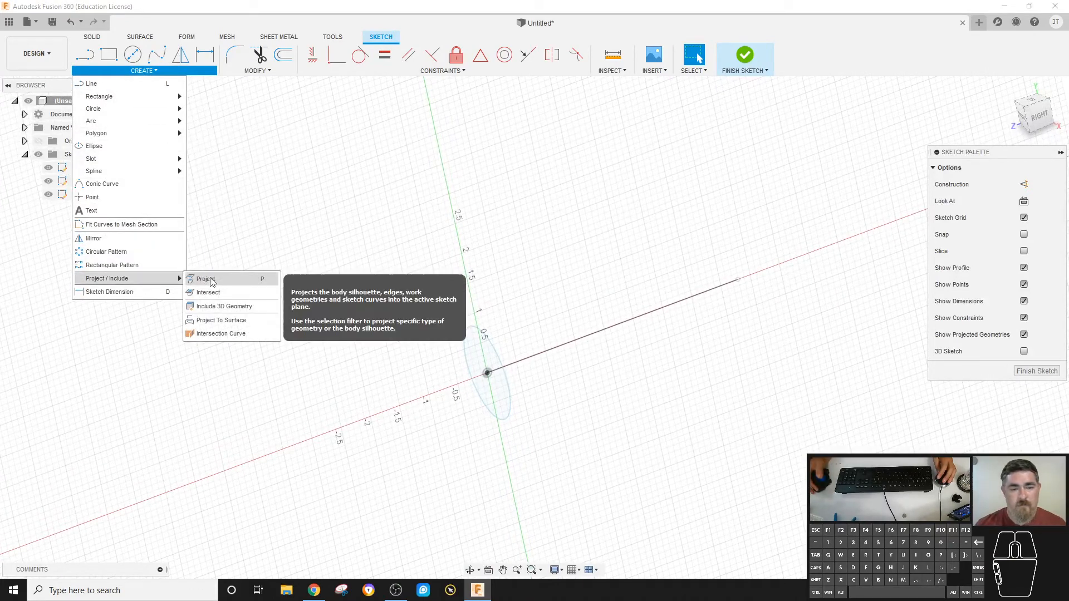
left_click(215, 280)
left_click(491, 346)
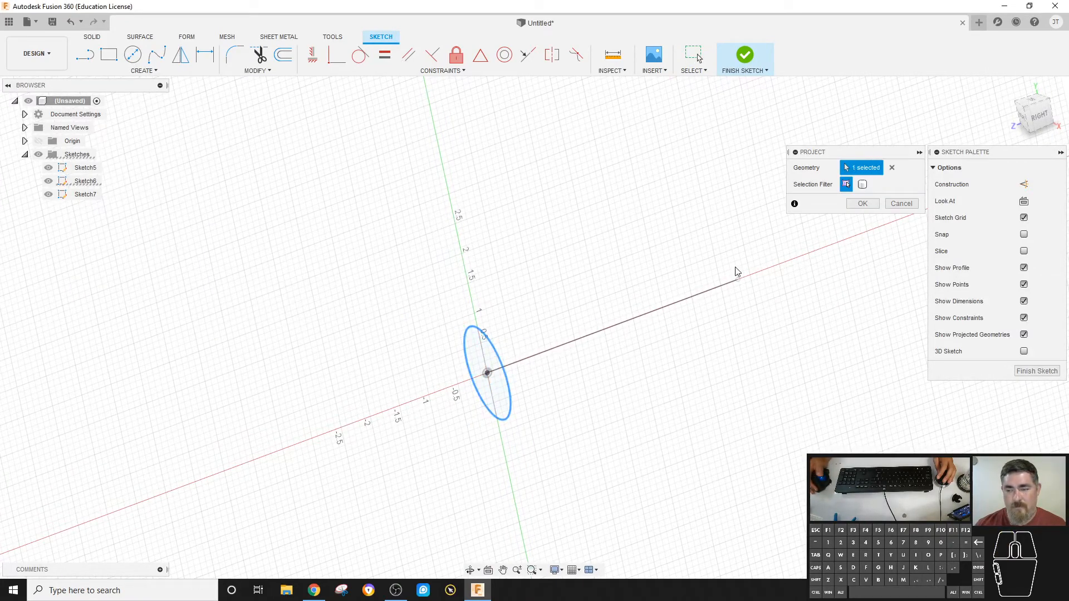
left_click(862, 204)
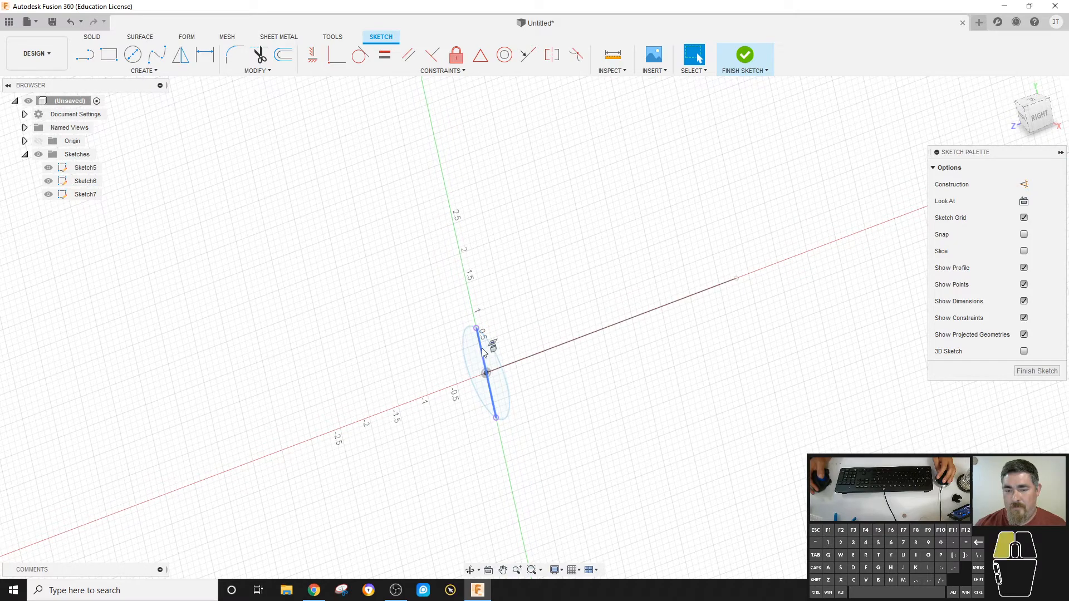
left_click(1026, 184)
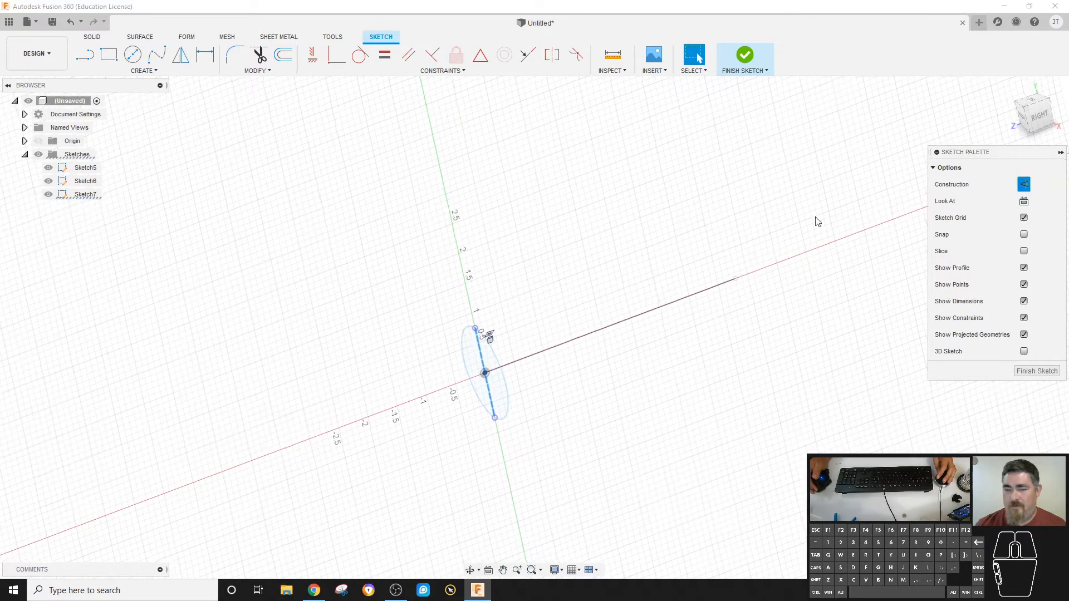
Draw a wavy fit point spline from the projected line's upper end, running backward above the path line, and finish the sketch.
left_click(112, 71)
left_click(164, 58)
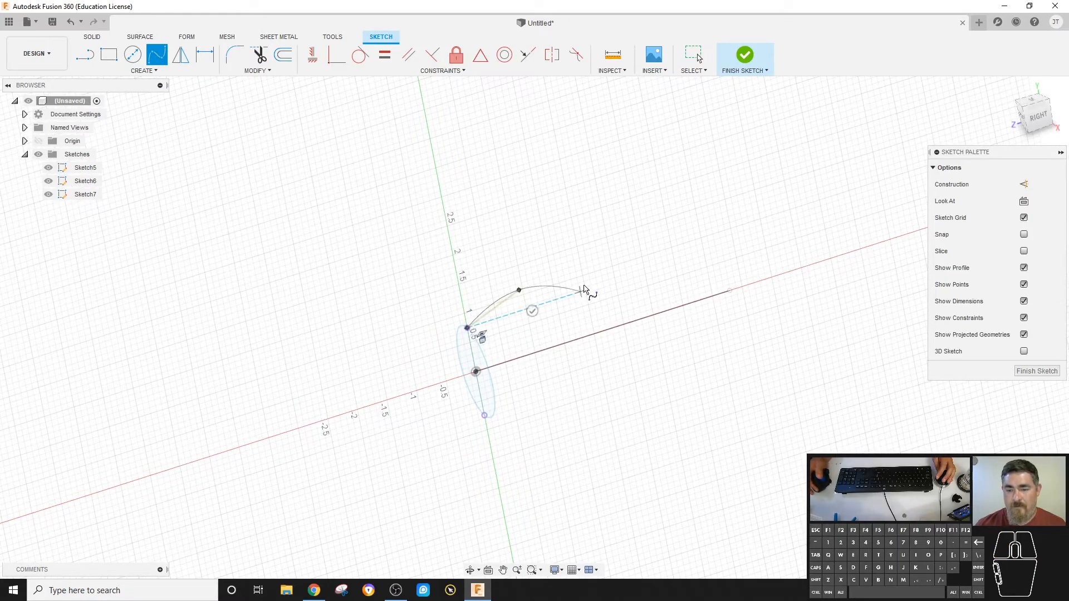
left_click(618, 280)
right_click(759, 261)
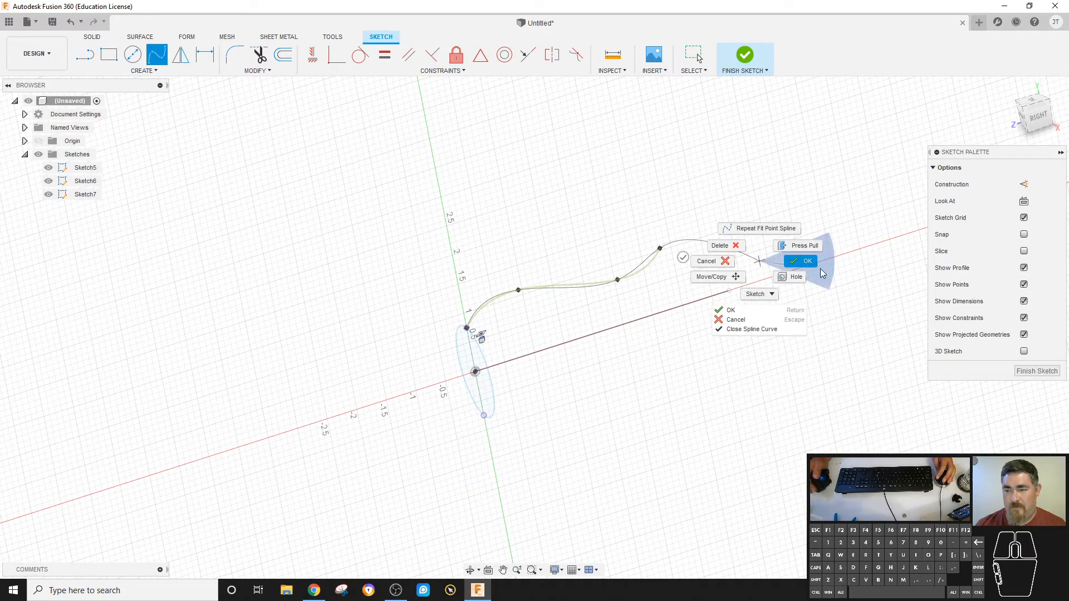
left_click(805, 242)
left_click(746, 55)
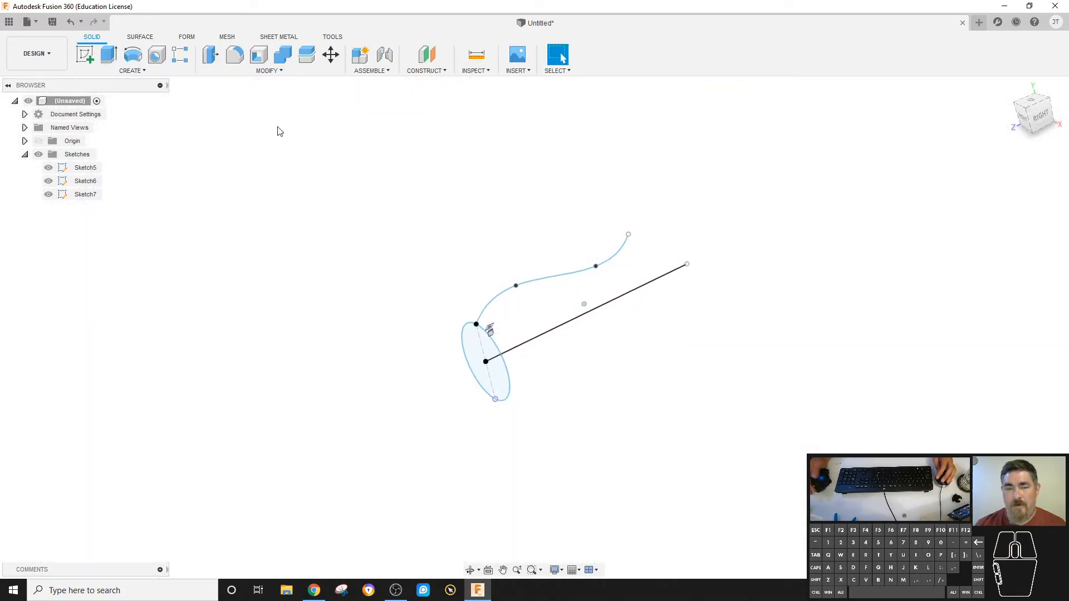
Try a Path + Guide Rail sweep of the circle along the straight line, using the spline as the guide rail.
left_click(132, 71)
left_click(105, 151)
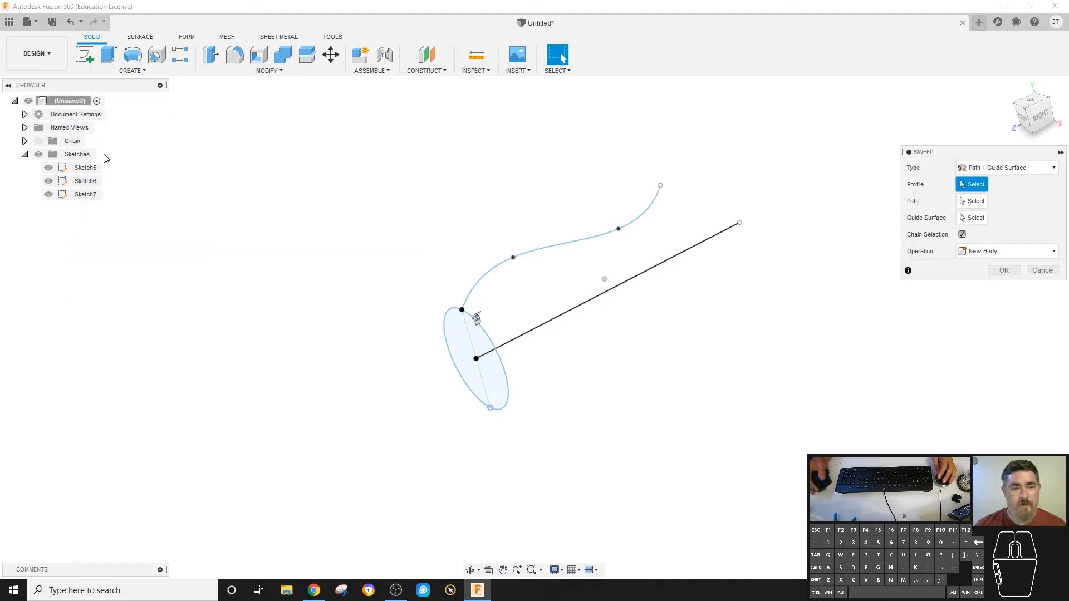
left_click(474, 359)
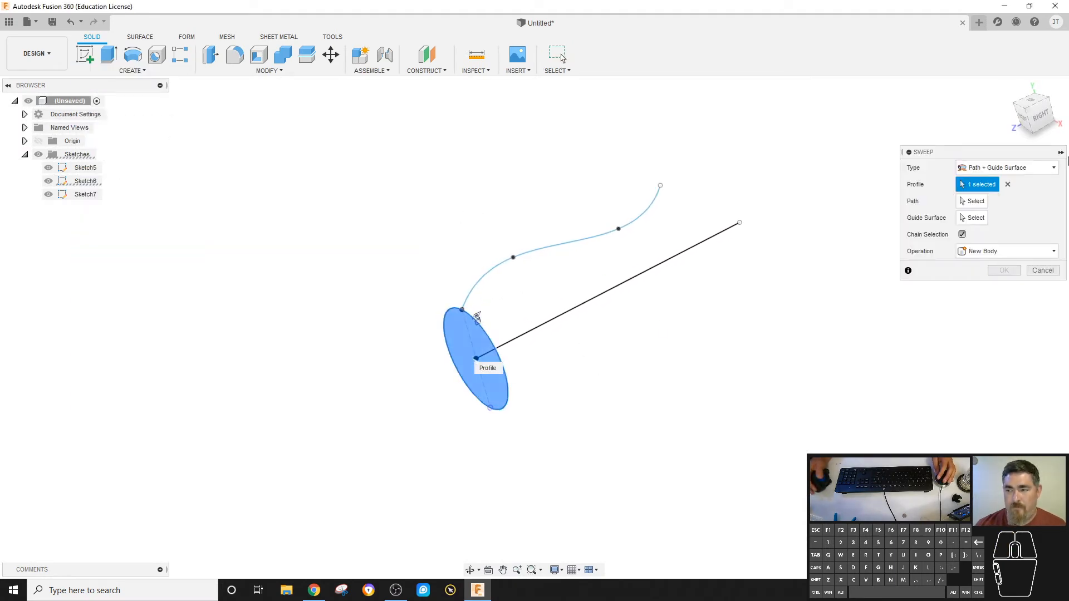
left_click(1047, 167)
left_click(1011, 197)
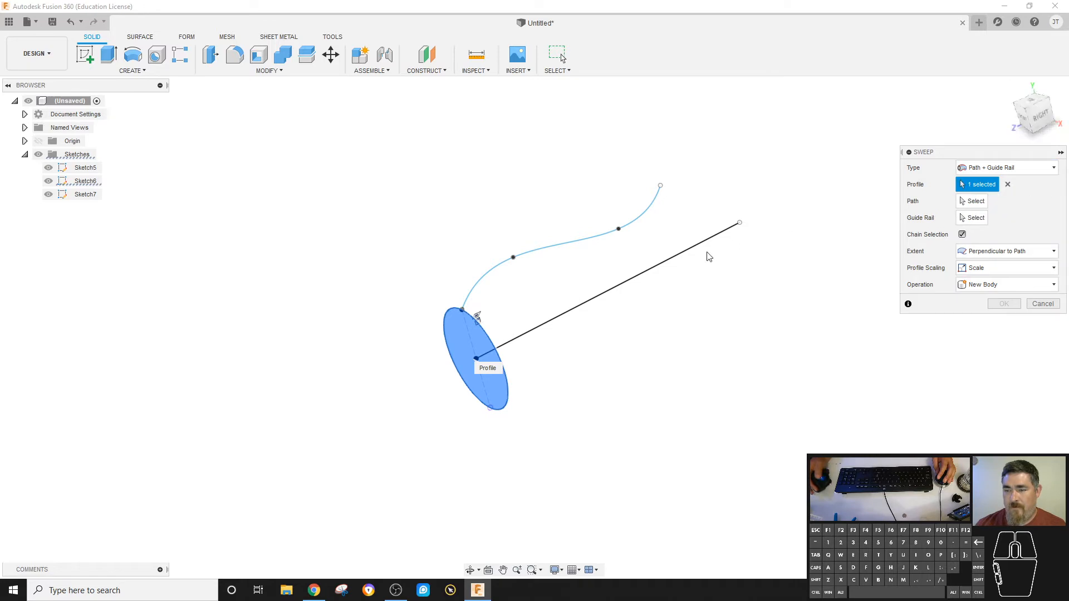
left_click(960, 205)
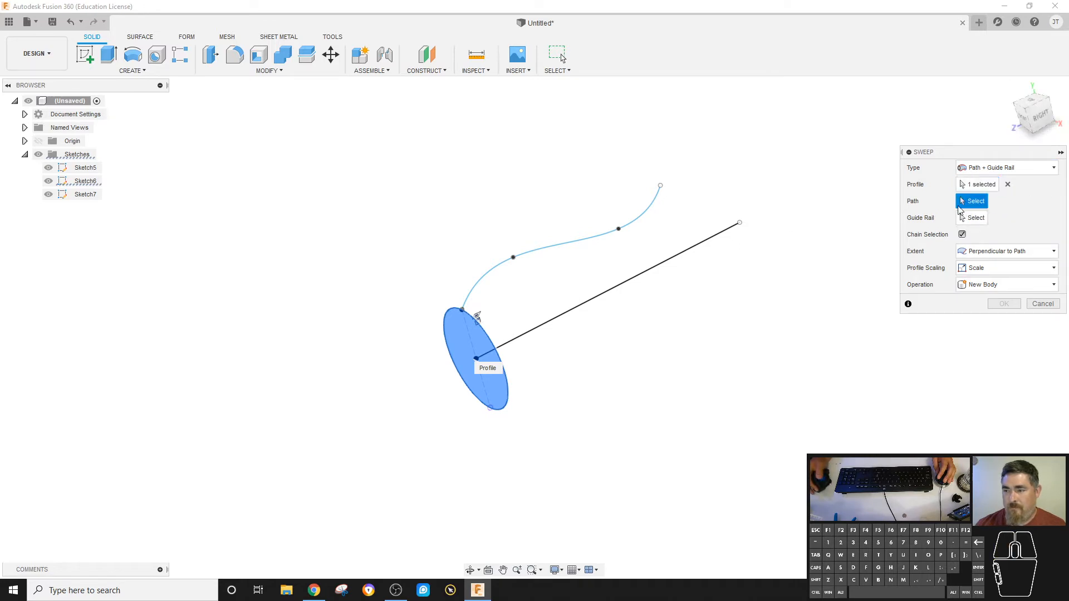
left_click(697, 248)
left_click(521, 253)
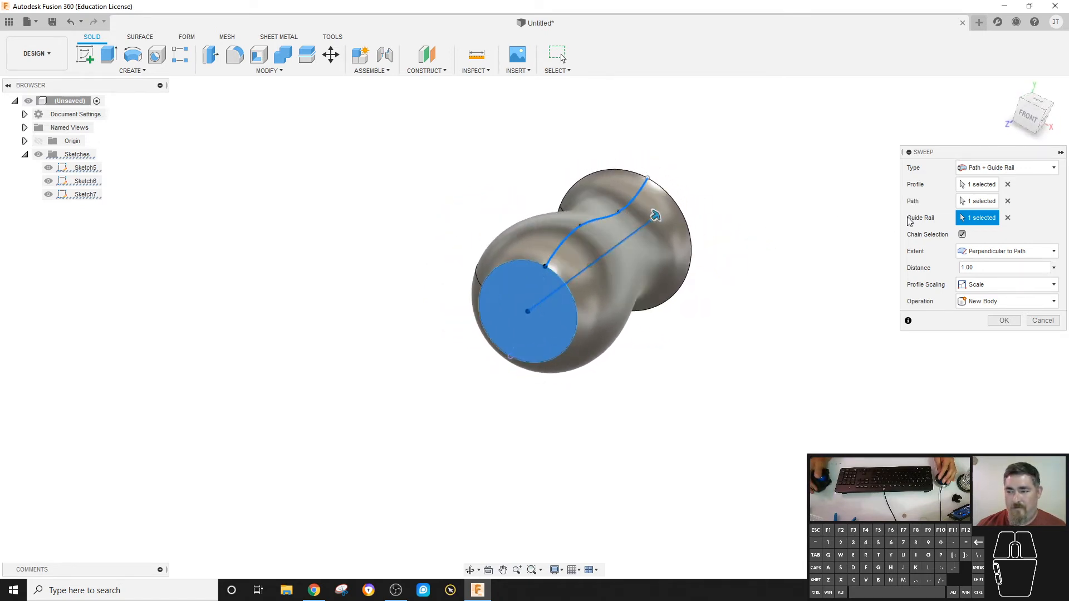
key("Escape")
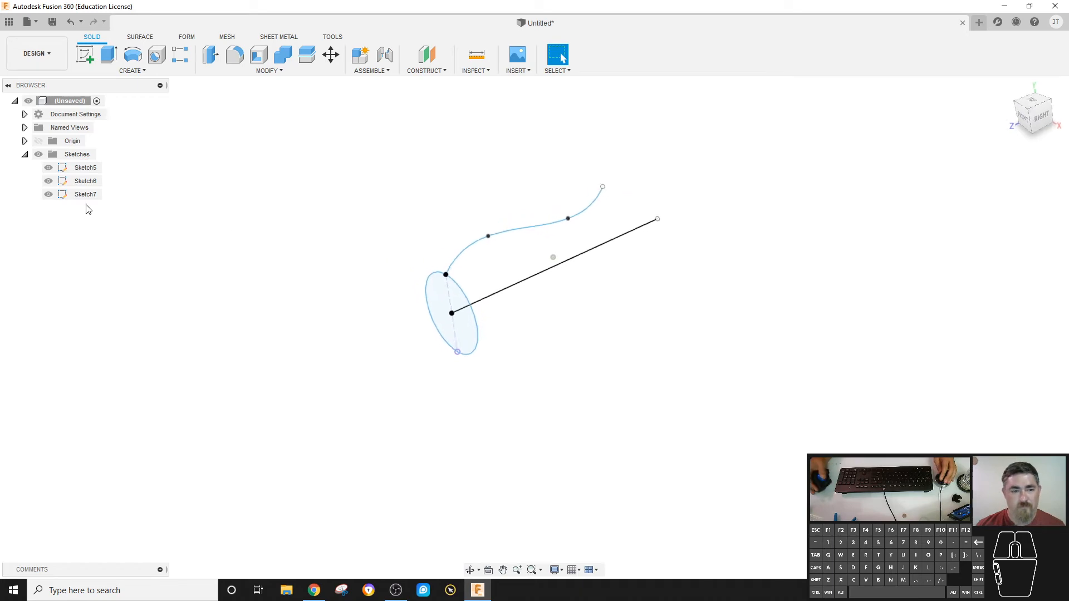
Reopen the spline's sketch, draw a second wavy fit point spline from the construction line's lower end below the path, and finish the sketch.
double_click(78, 195)
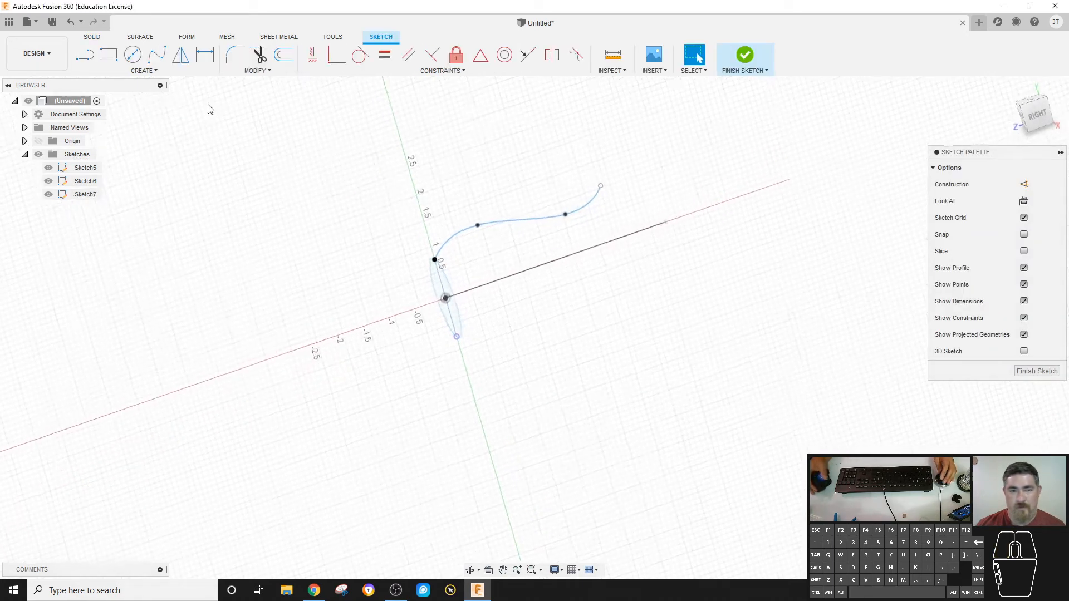
left_click(157, 65)
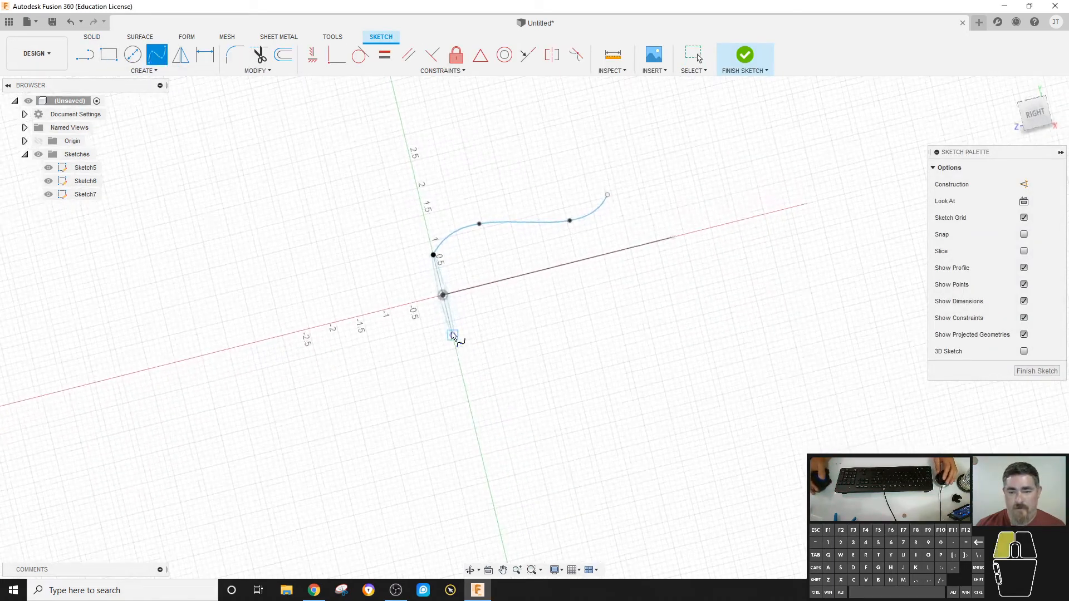
left_click(569, 306)
left_click(636, 280)
right_click(770, 269)
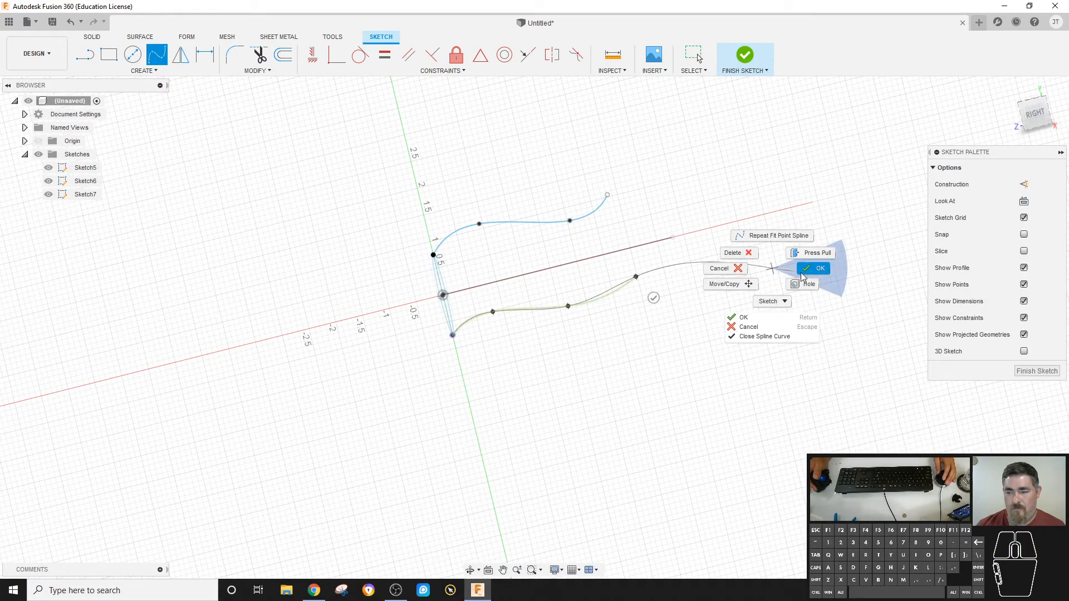
left_click(805, 271)
left_click(747, 62)
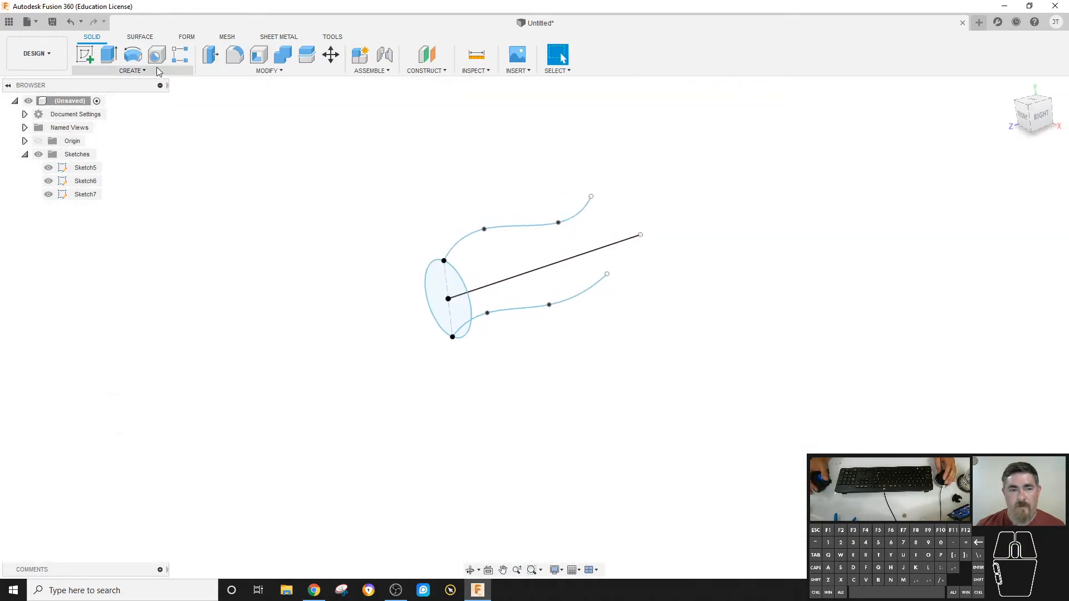
Try a Path + Guide Rail sweep of the circle along the line, picking both the upper and lower splines as guide rails.
left_click(132, 71)
left_click(94, 151)
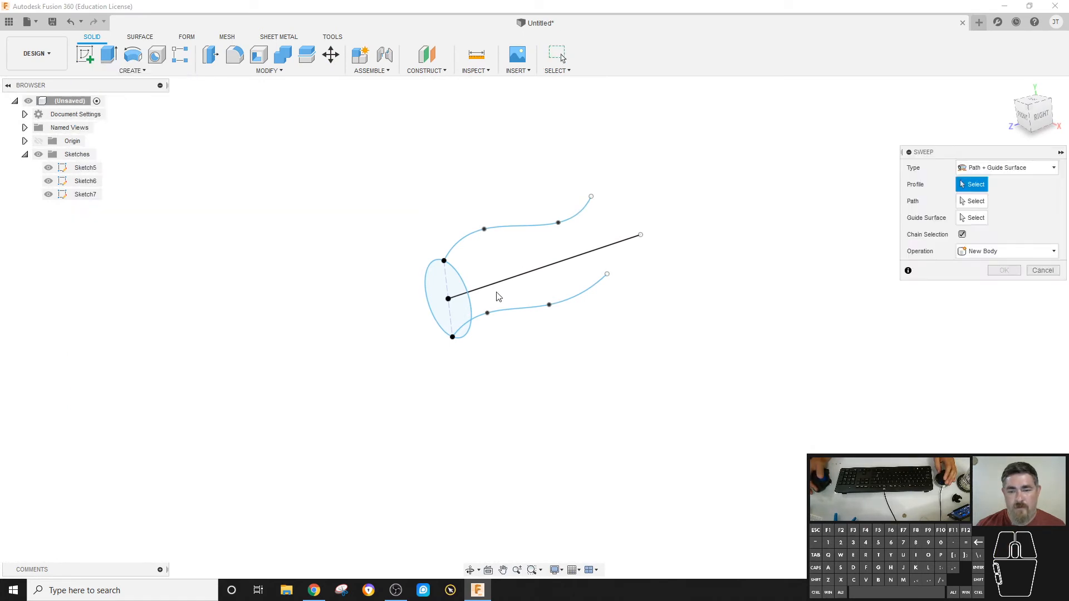
left_click(443, 291)
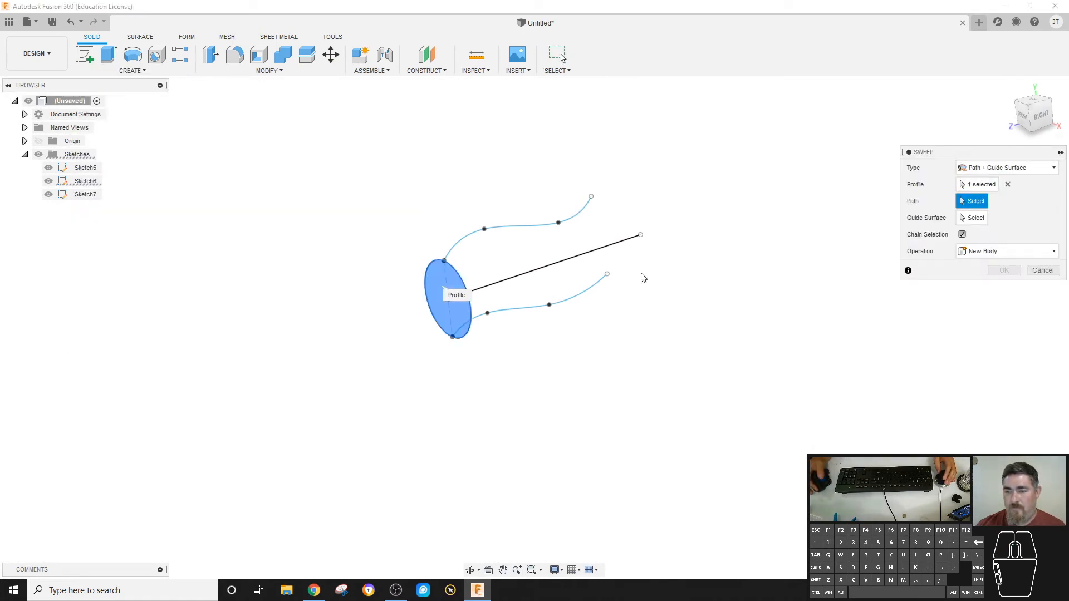
left_click(583, 263)
left_click(1035, 167)
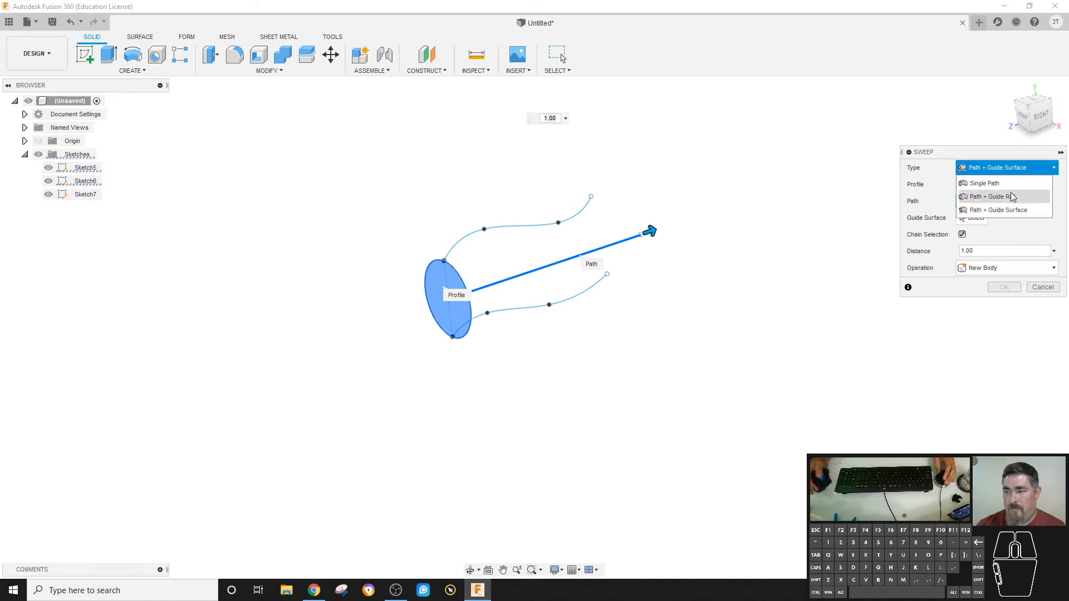
left_click(1002, 196)
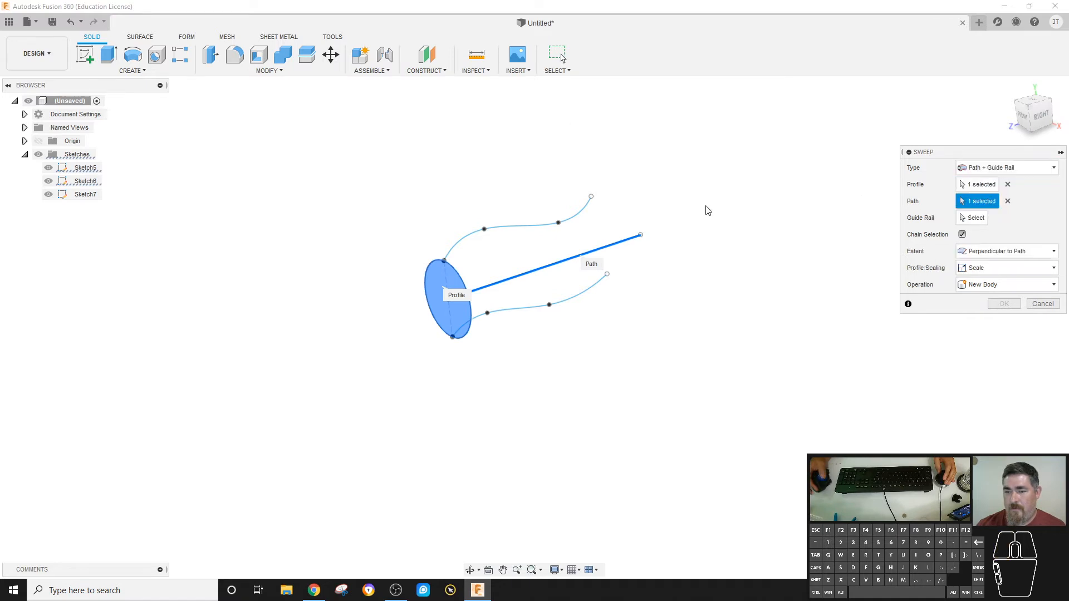
left_click(971, 219)
left_click(573, 217)
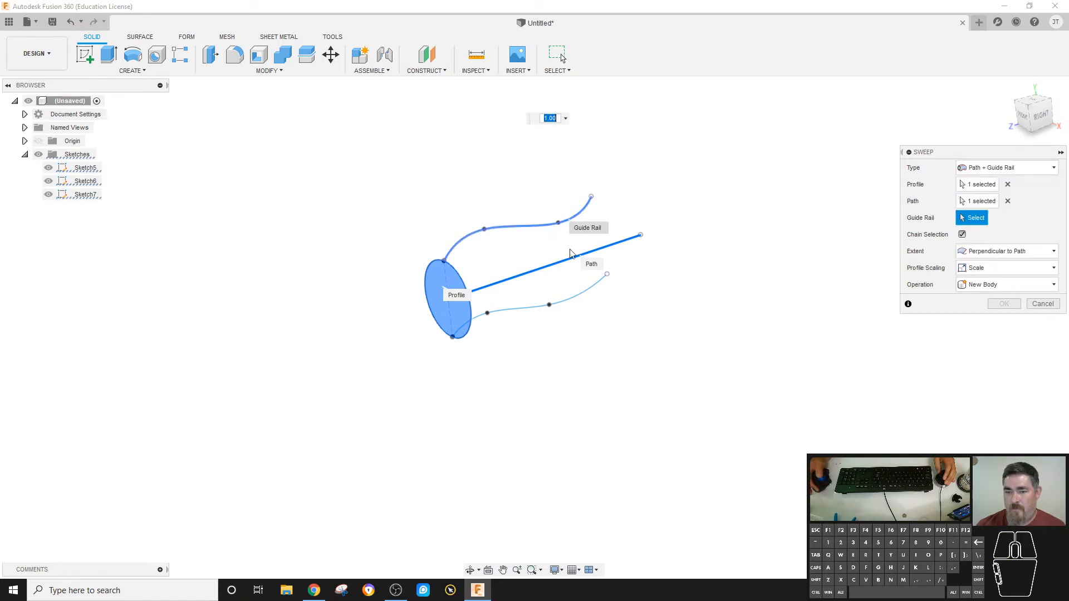
left_click(586, 291, "ctrl")
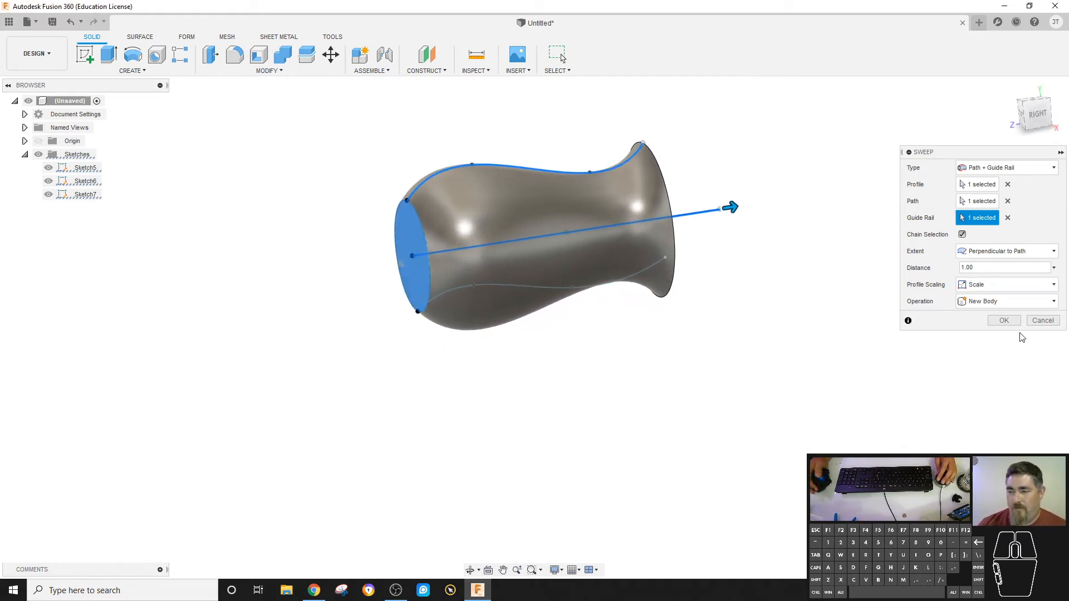
left_click(1043, 320)
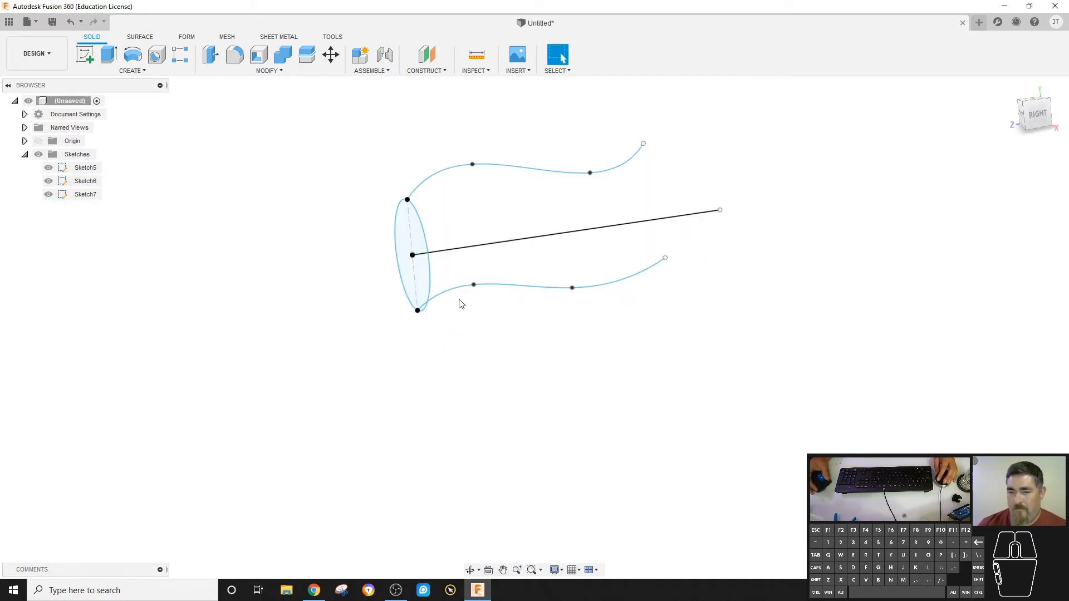
Delete the lower spline from the guide rail sketch and finish the sketch.
double_click(67, 194)
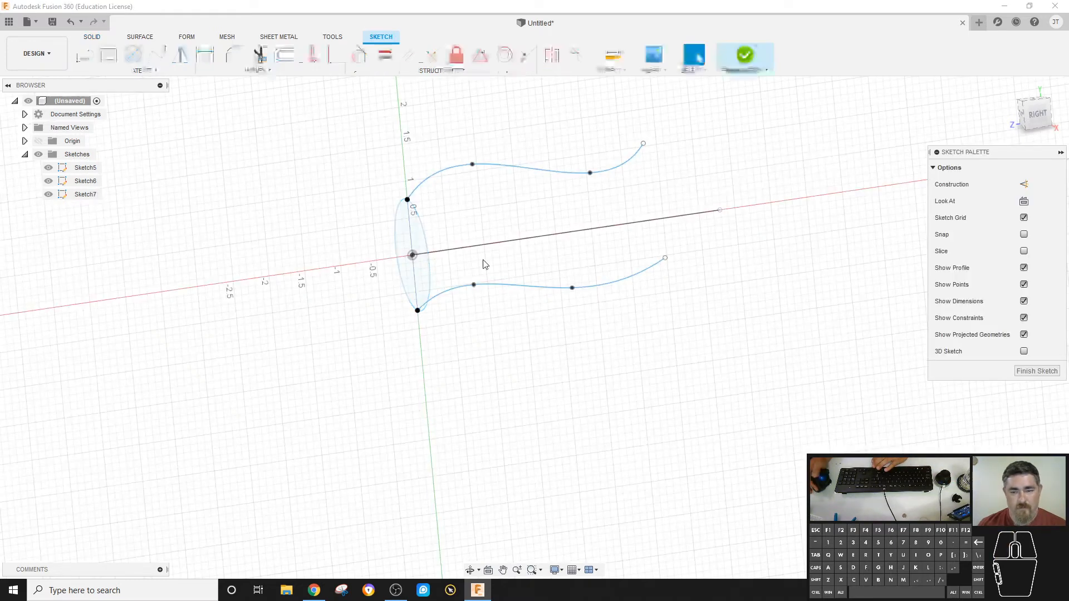
left_click(537, 295)
key("Delete")
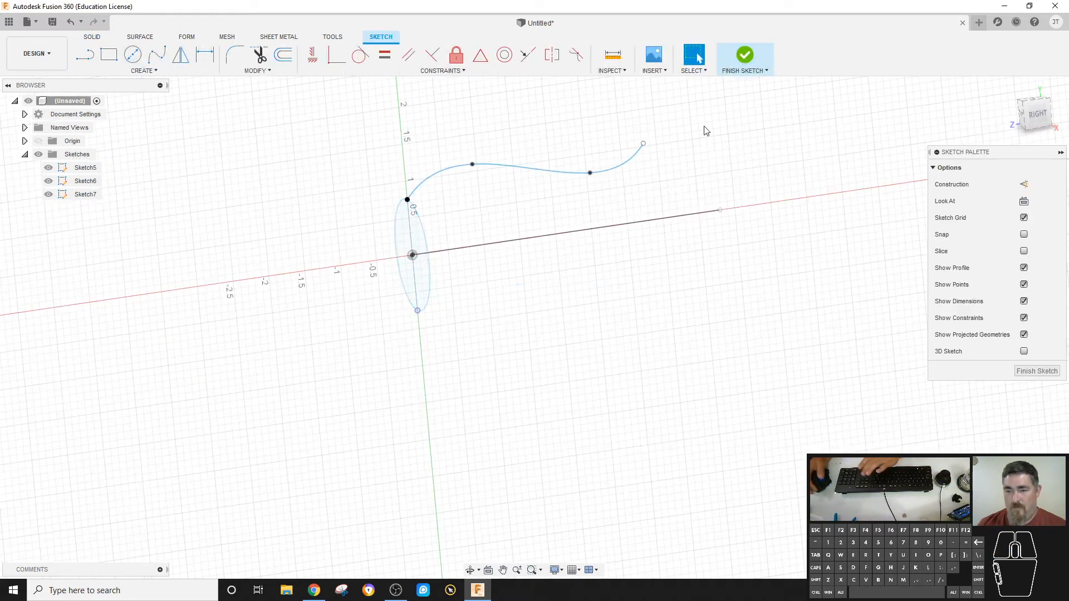
left_click(744, 56)
Start a separate sketch on the YZ plane and project the lower endpoint of the construction line into it.
left_click(85, 54)
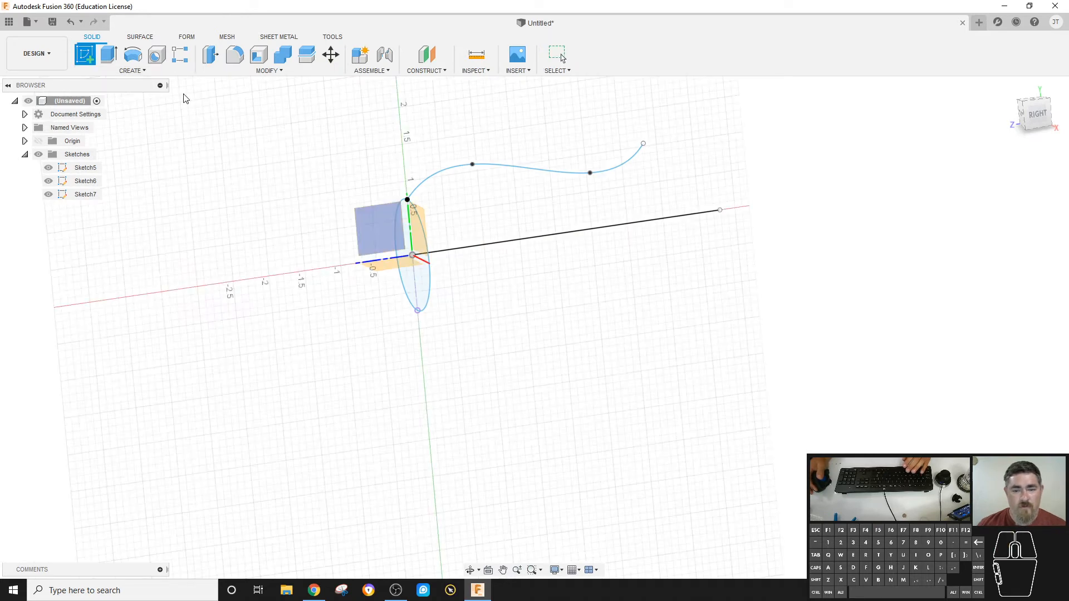
left_click(374, 222)
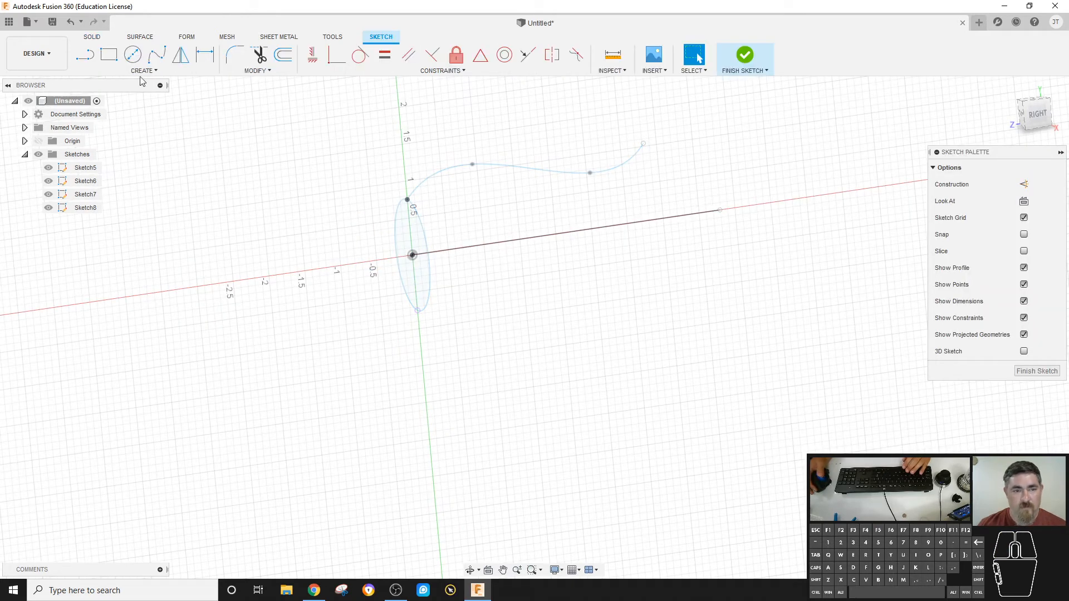
left_click(156, 54)
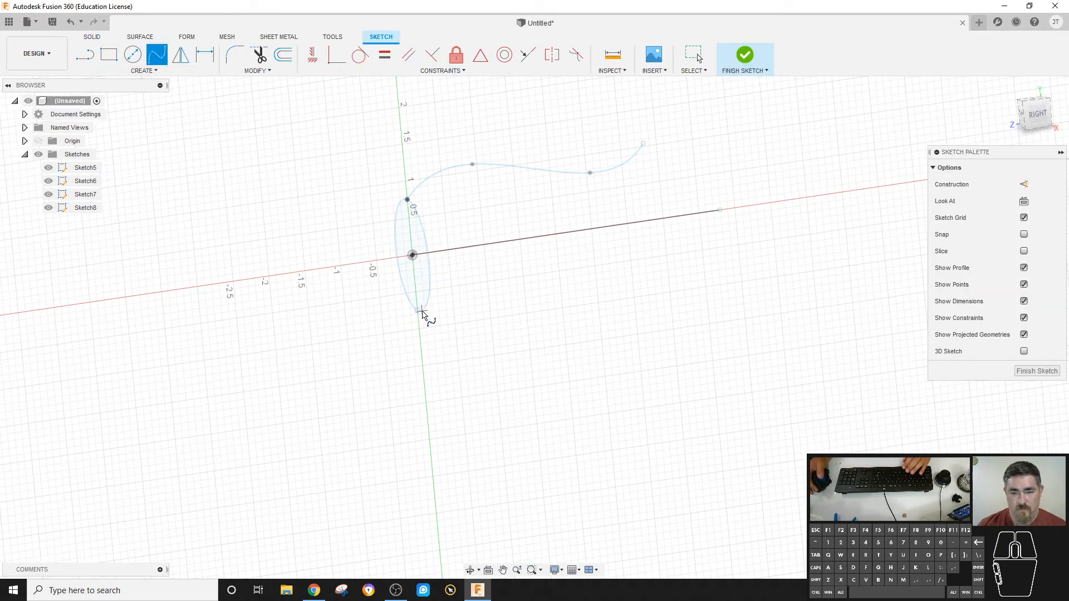
key("p")
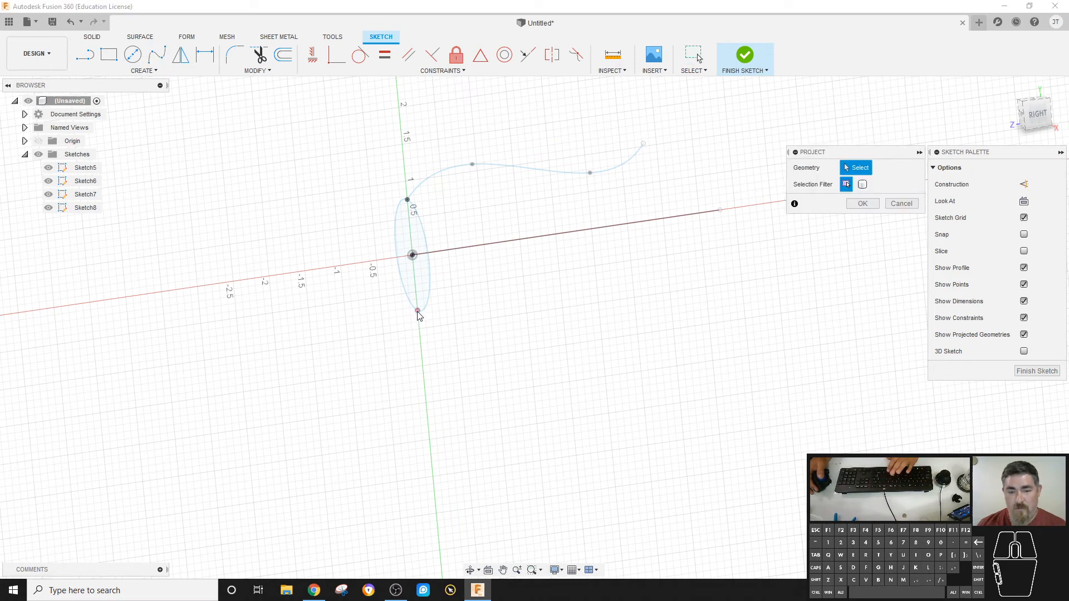
left_click(418, 312)
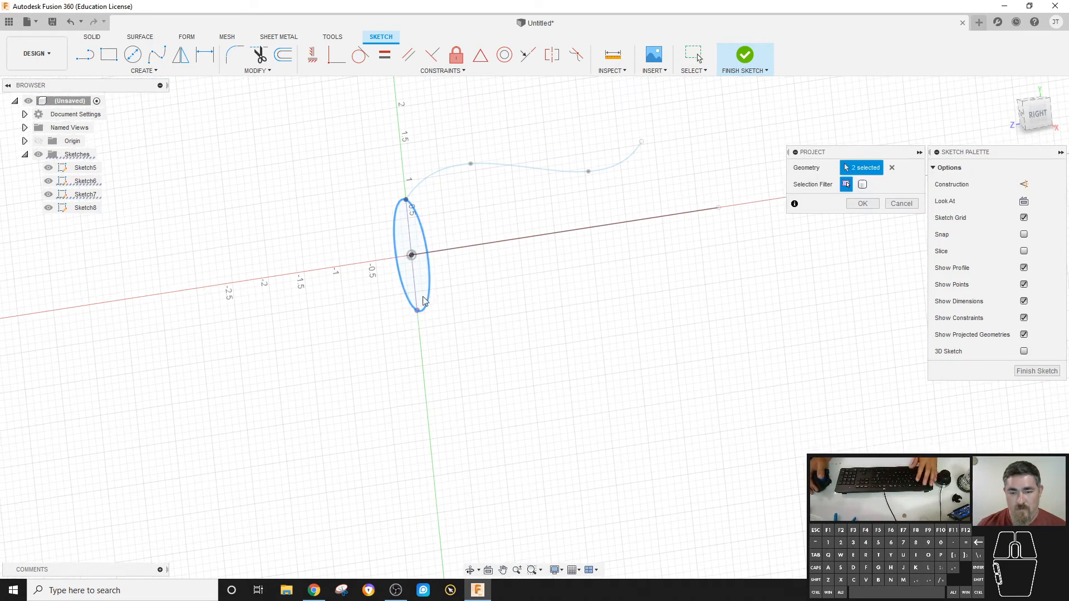
left_click(429, 303)
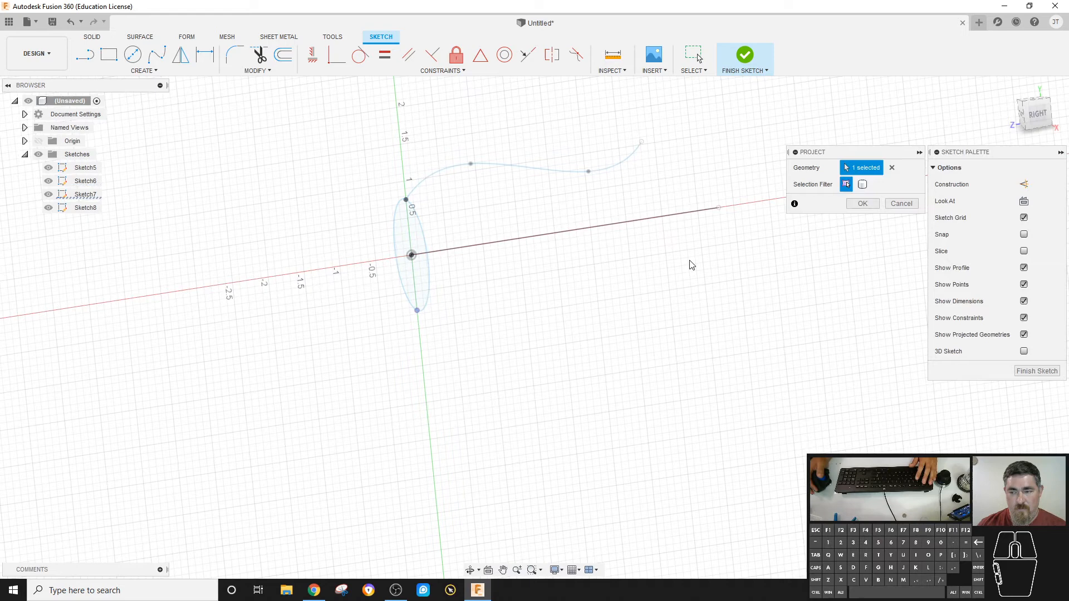
left_click(862, 205)
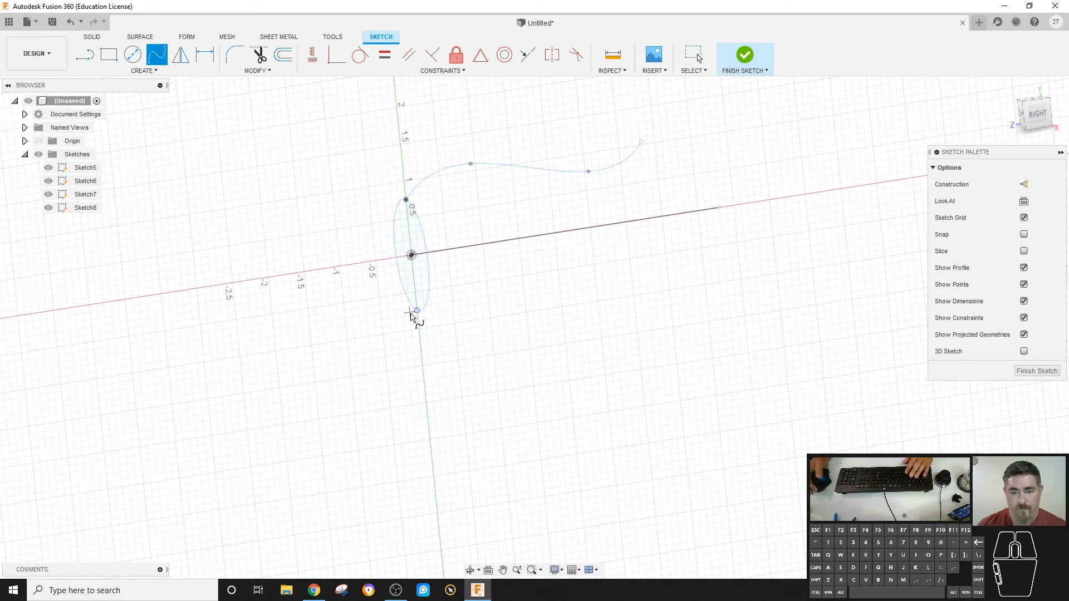
Draw a fit point spline from the projected lower point, running backward below the path line, and finish the sketch.
right_click(715, 268)
left_click(682, 313)
left_click(735, 73)
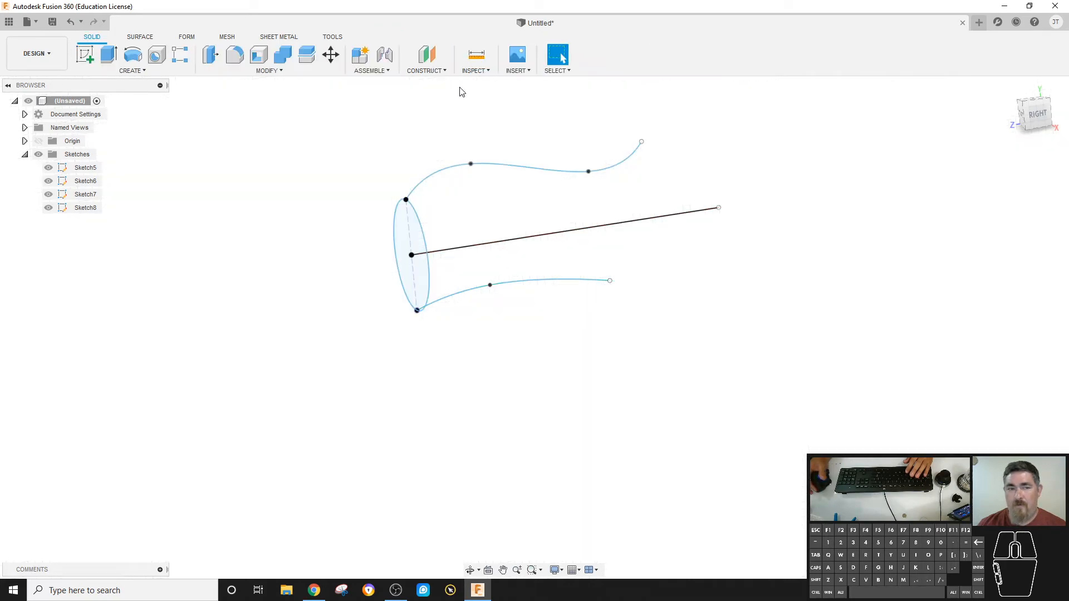
Try a Path + Guide Rail sweep of the circle along the straight line, using only the upper spline as guide rail.
left_click(132, 71)
left_click(94, 156)
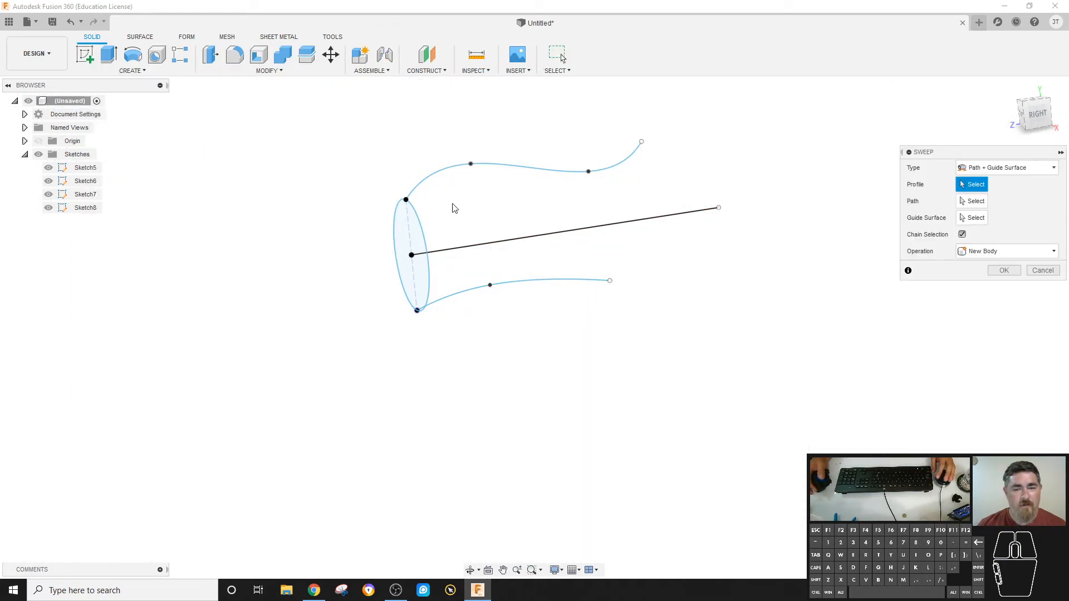
left_click(439, 257)
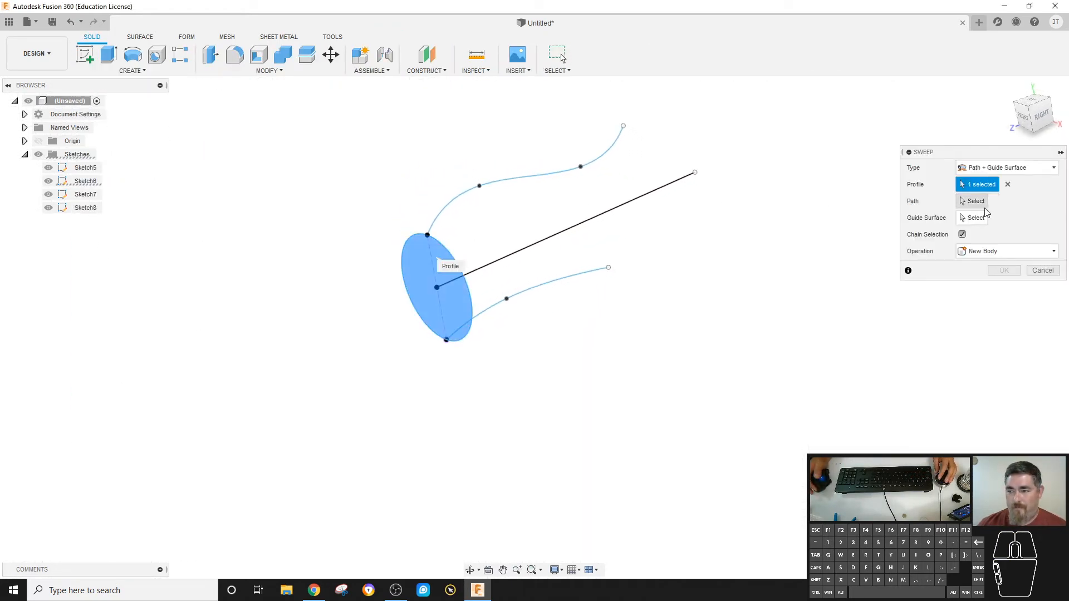
left_click(994, 177)
left_click(983, 196)
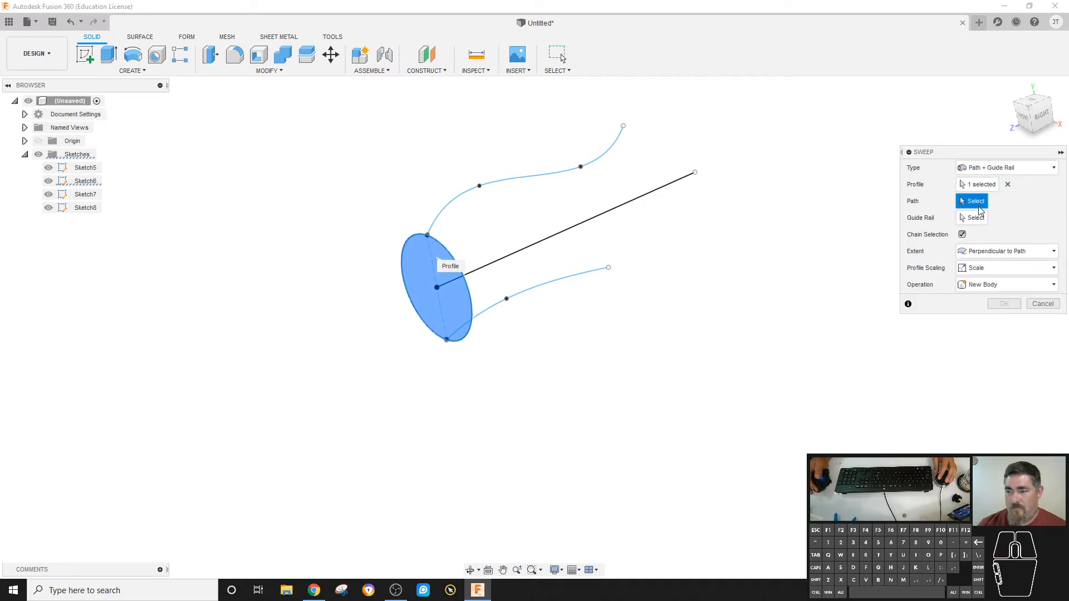
left_click(622, 210)
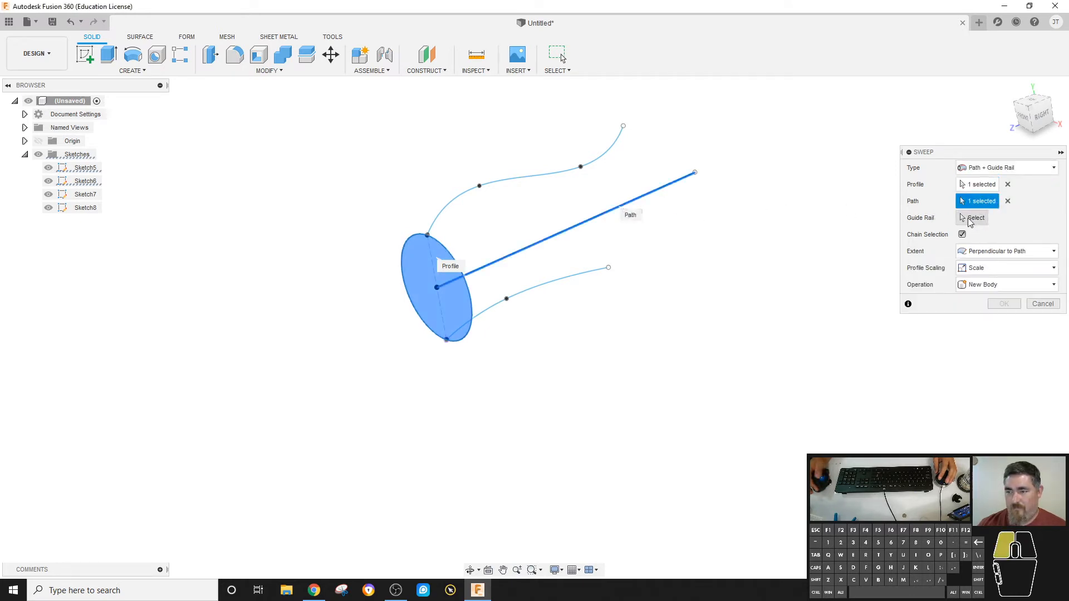
left_click(970, 222)
left_click(581, 273)
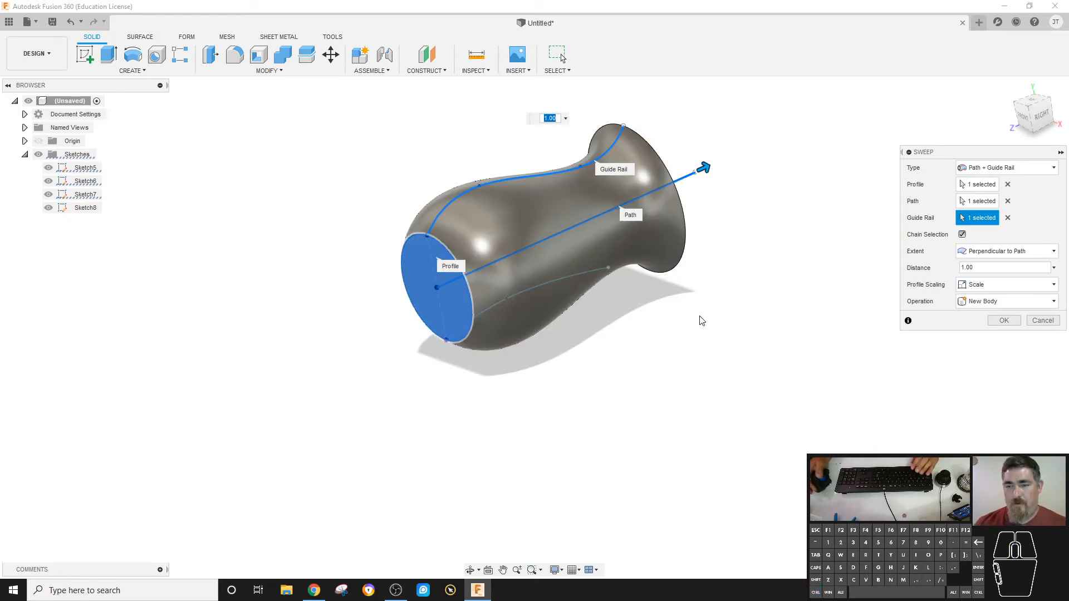
middle_click_drag(700, 344, 634, 282, "shift")
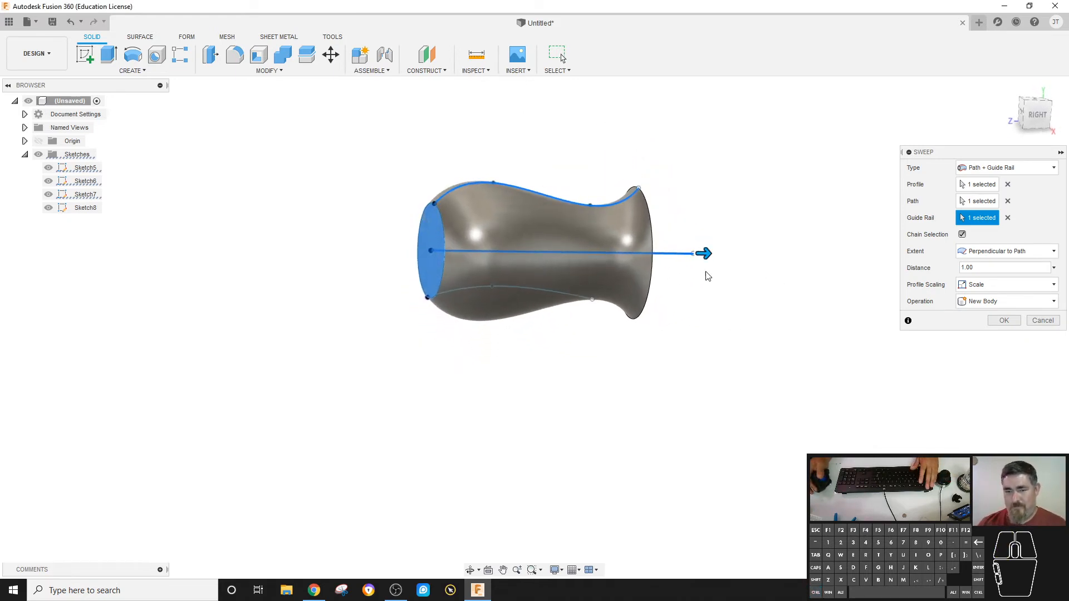
key("Escape")
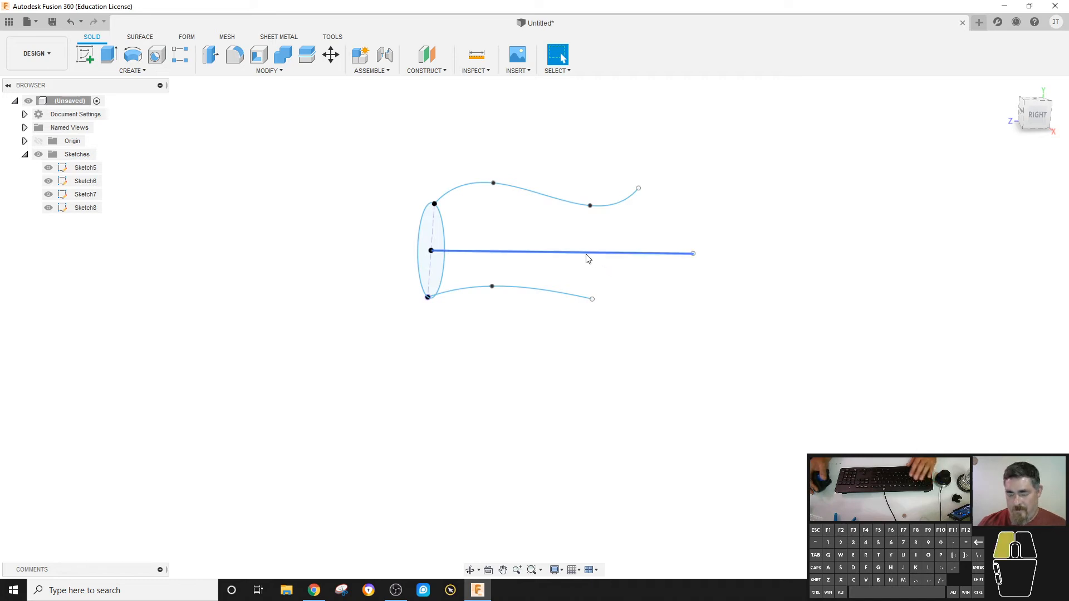
Try a Path + Guide Rail sweep of the circle with the lower spline as path and the upper spline as guide rail.
left_click(131, 70)
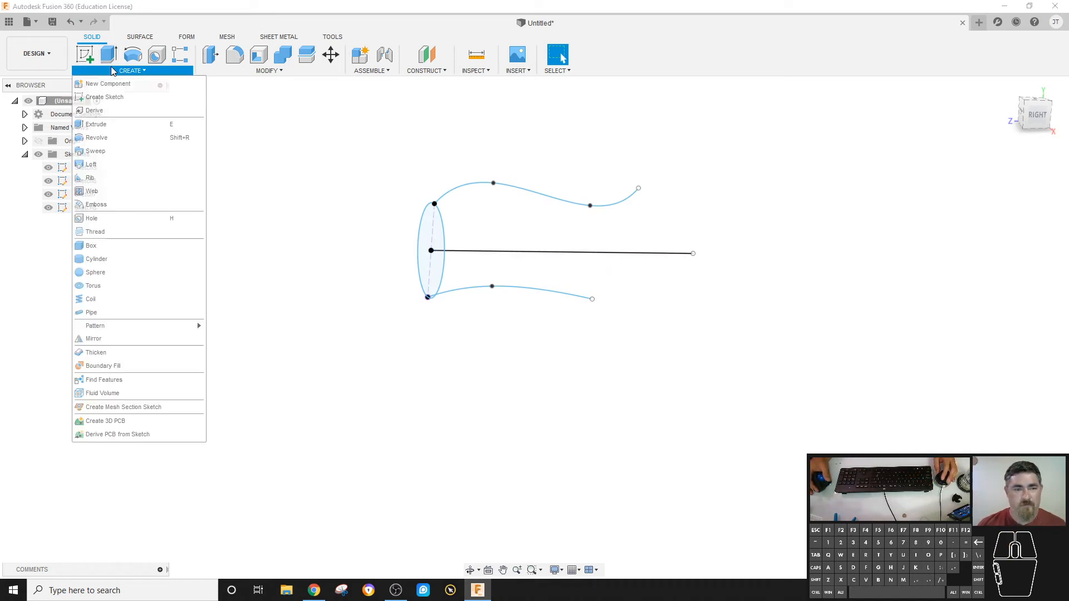
left_click(108, 151)
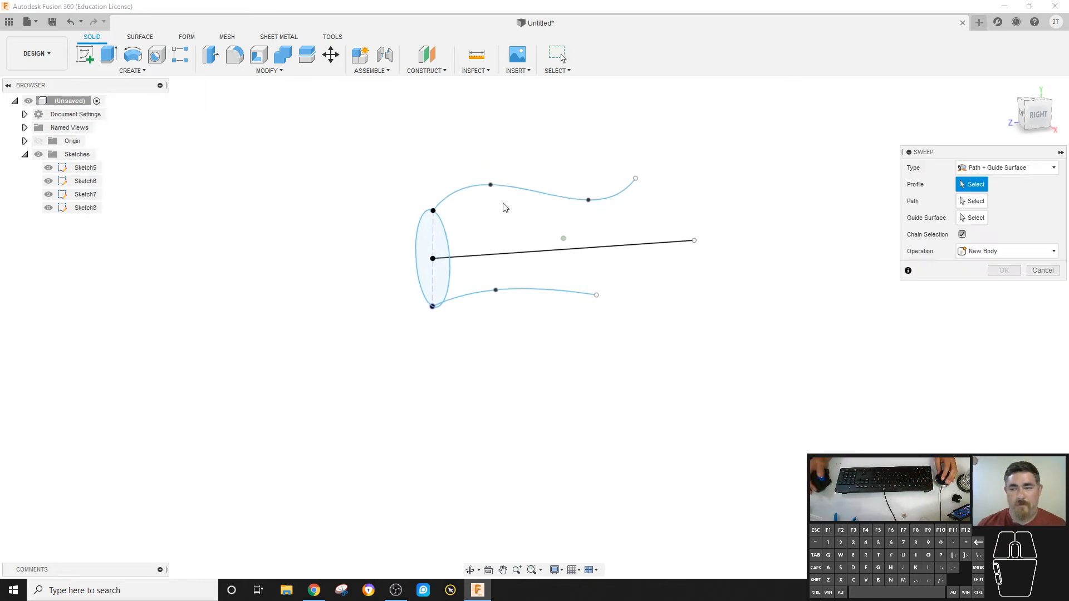
middle_click_drag(504, 207, 637, 230, "shift")
left_click(472, 263)
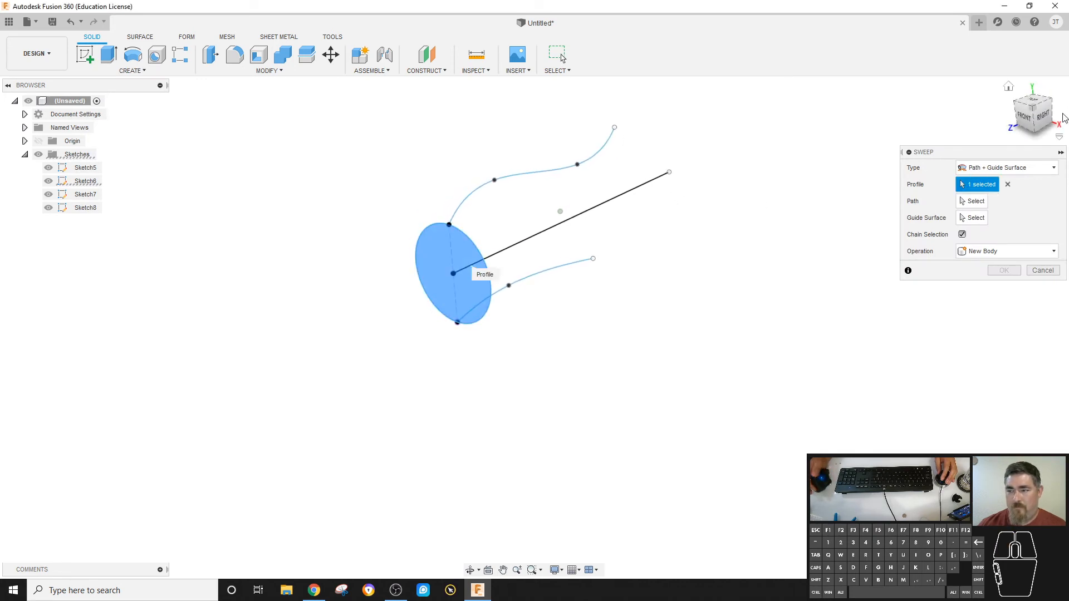
left_click(1010, 167)
left_click(991, 201)
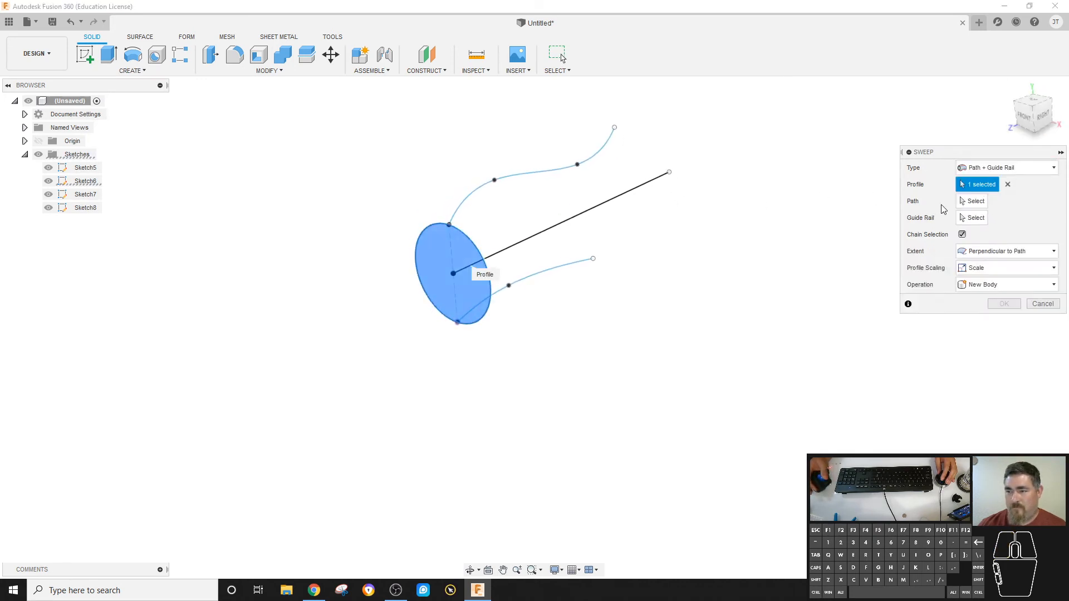
left_click(971, 204)
left_click(551, 269)
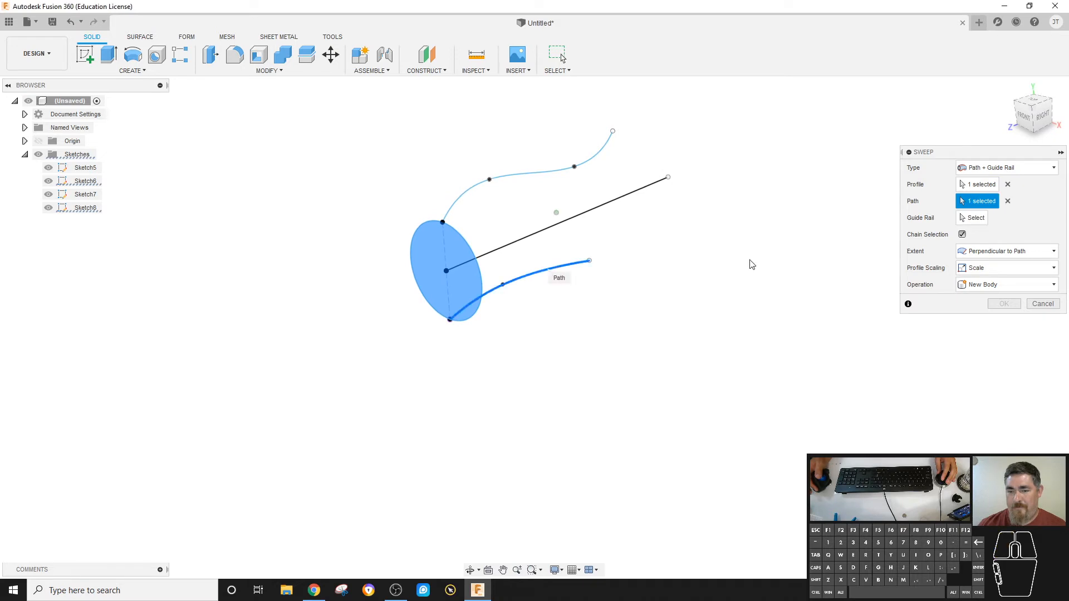
left_click(975, 218)
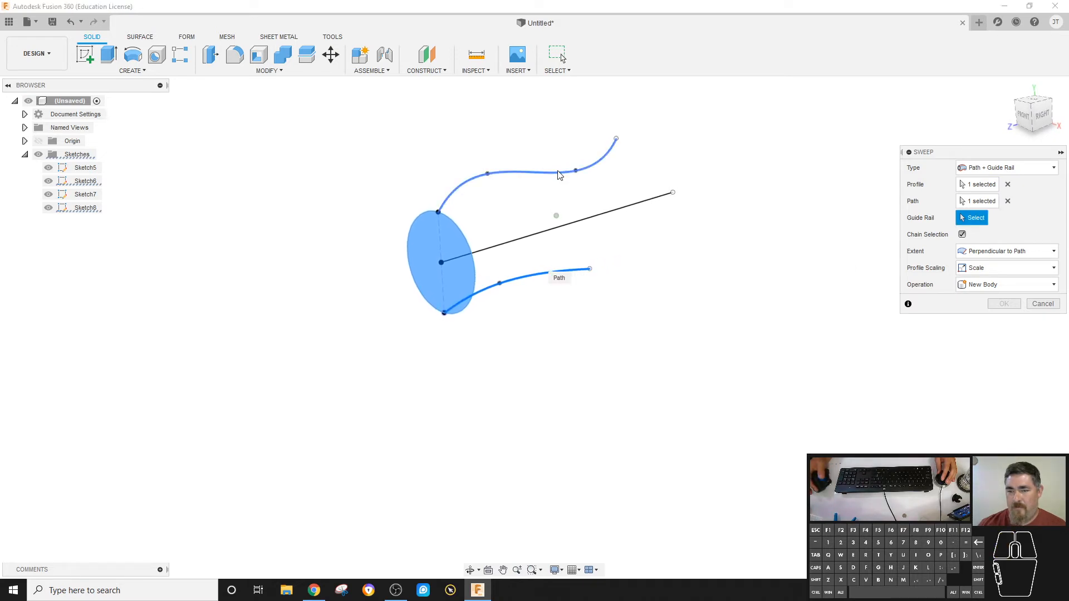
left_click(556, 169)
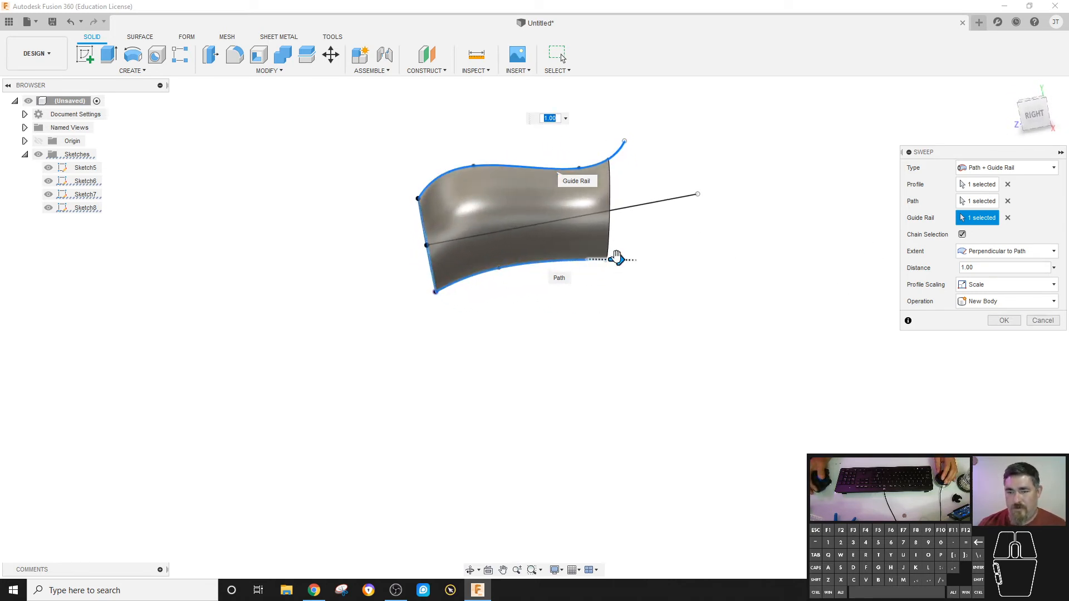
left_click_drag(616, 257, 690, 230)
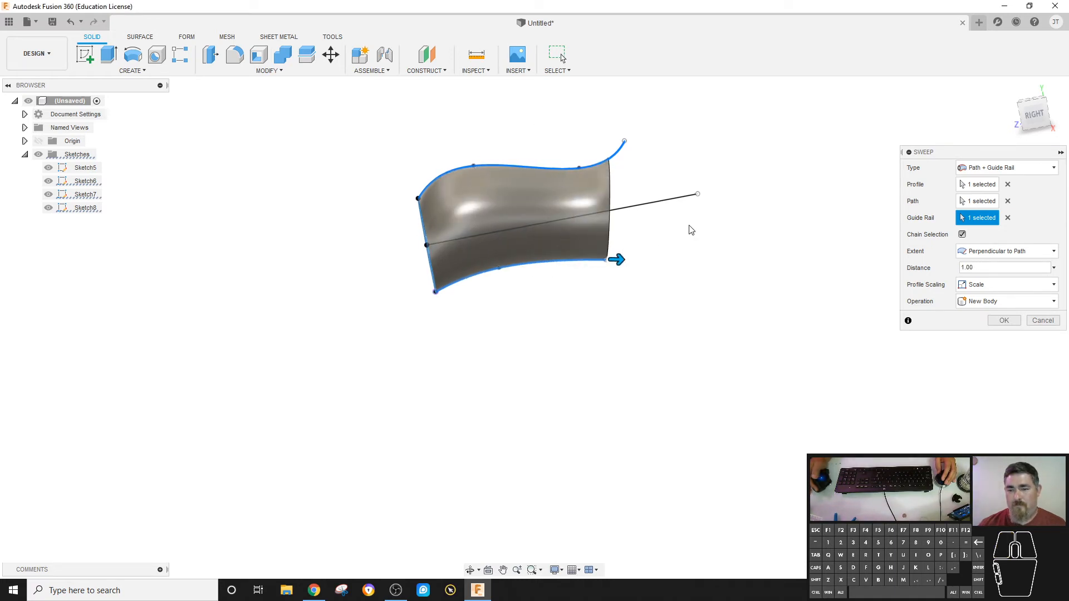
Preview the sweep with its extent set to Full Extents, then cancel the sweep.
left_click(1007, 251)
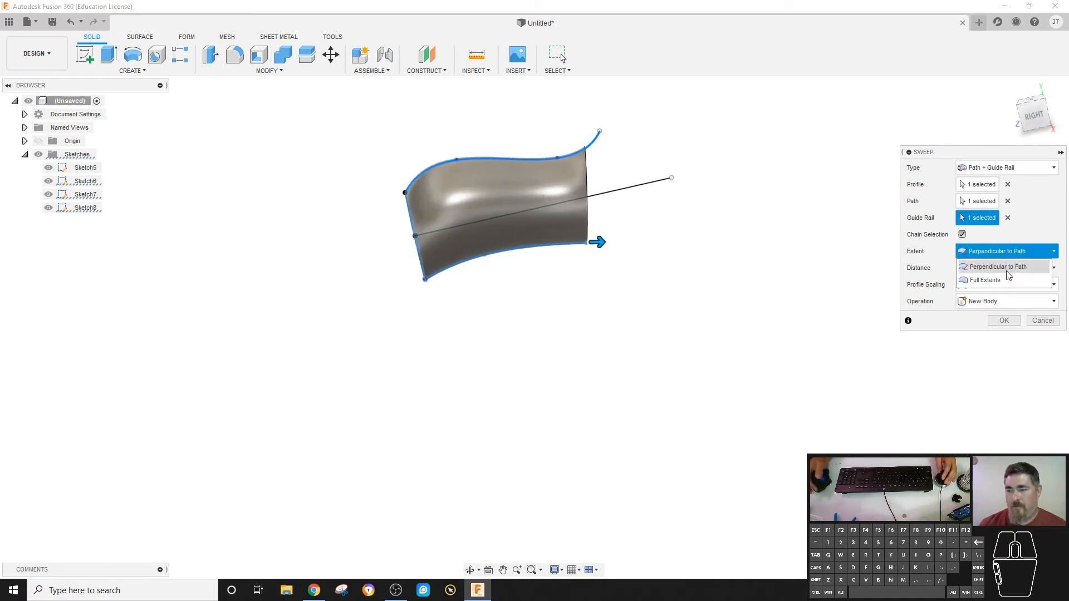
left_click(1006, 281)
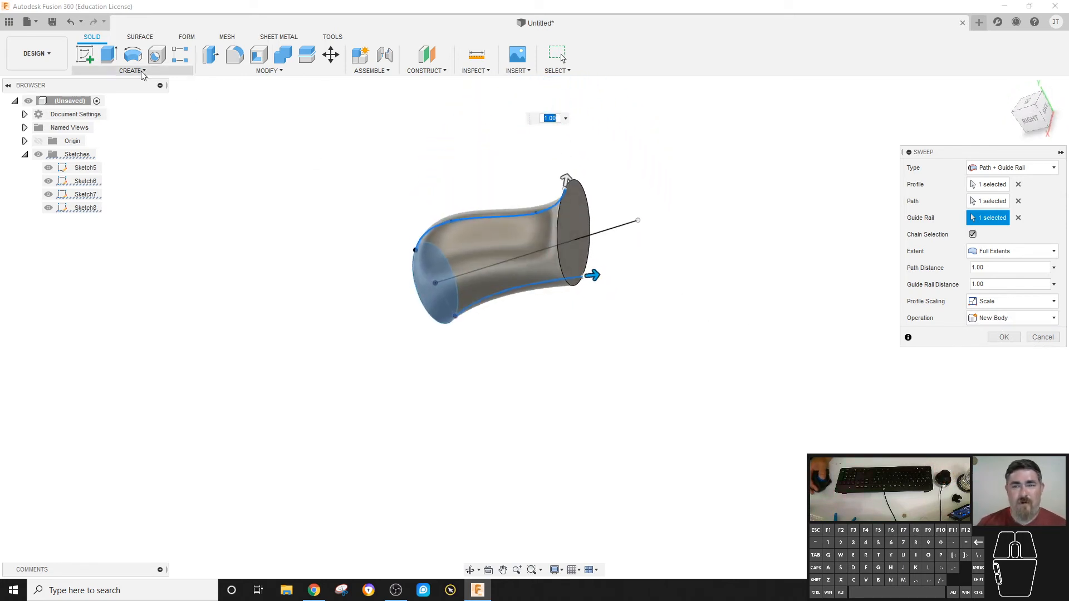
left_click(443, 69)
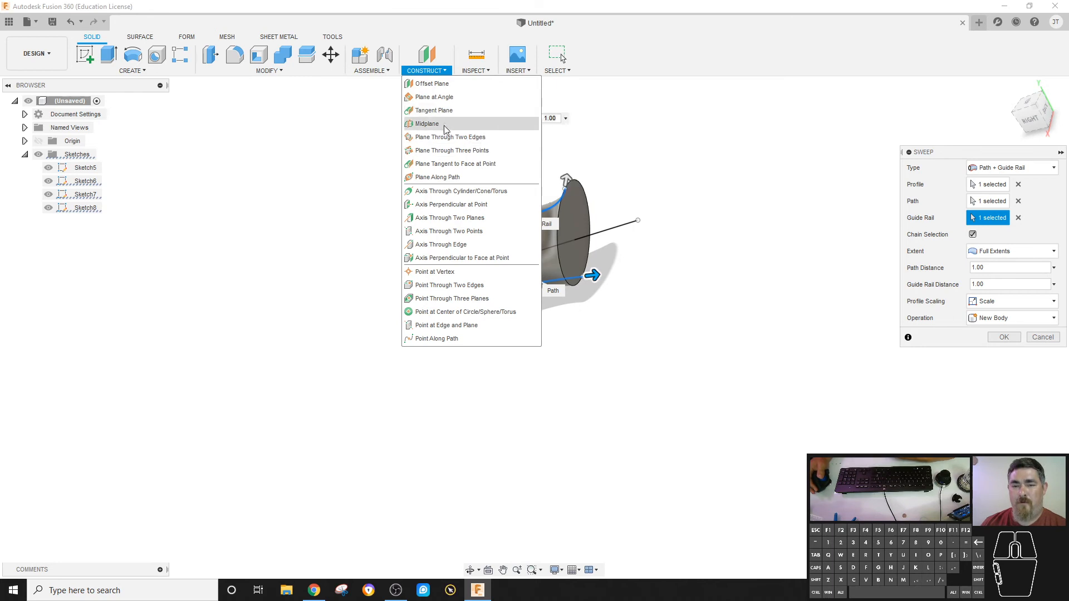
left_click(696, 164)
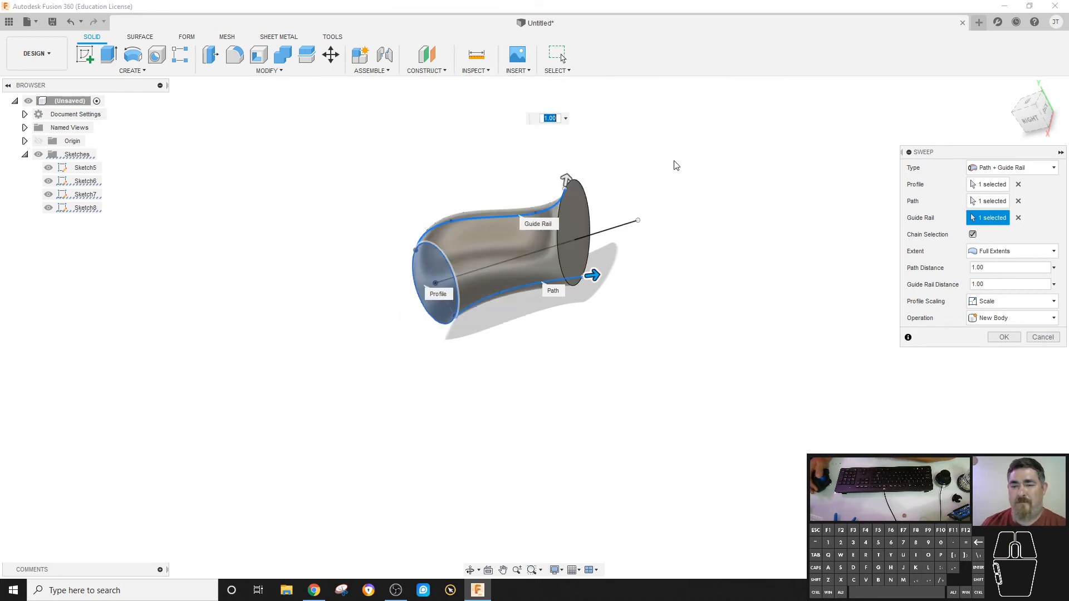
key("Escape")
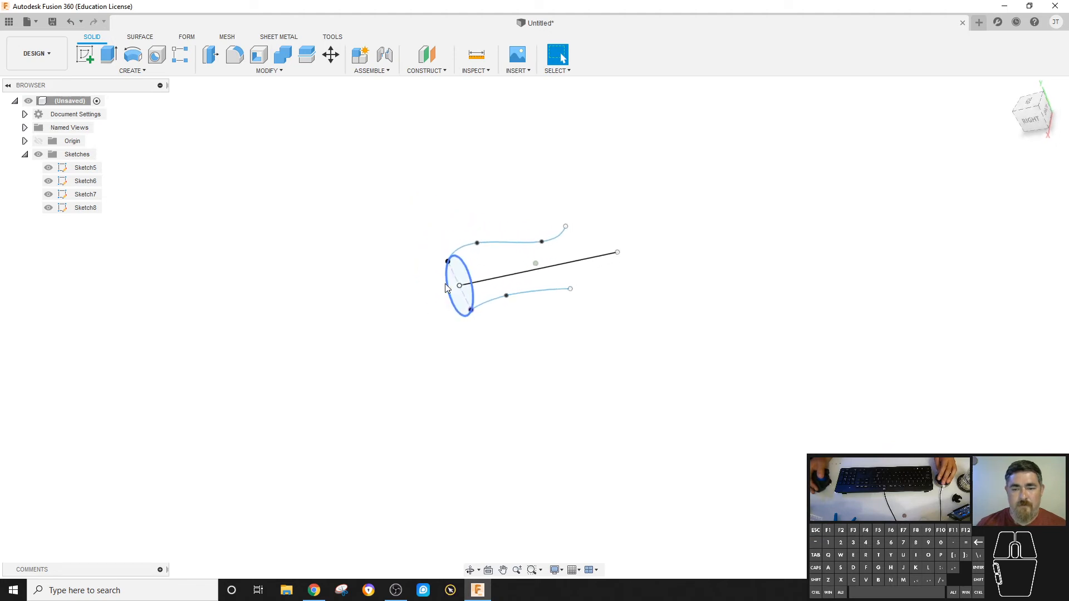
Delete the circle, the path line and the lower spline with their sketches, keeping only the upper spline's sketch.
key("Delete")
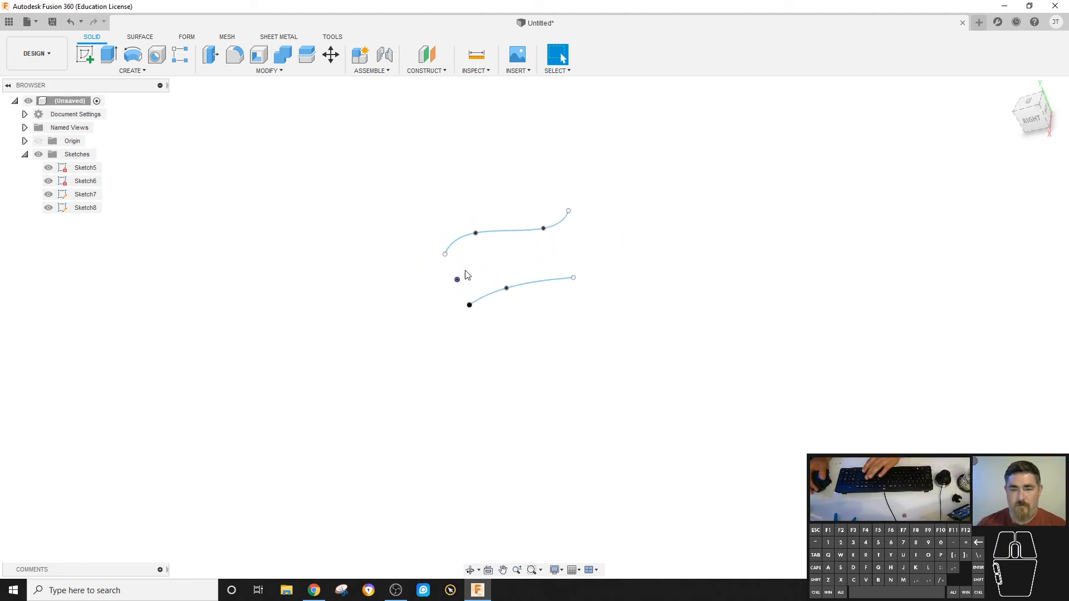
left_click(74, 186)
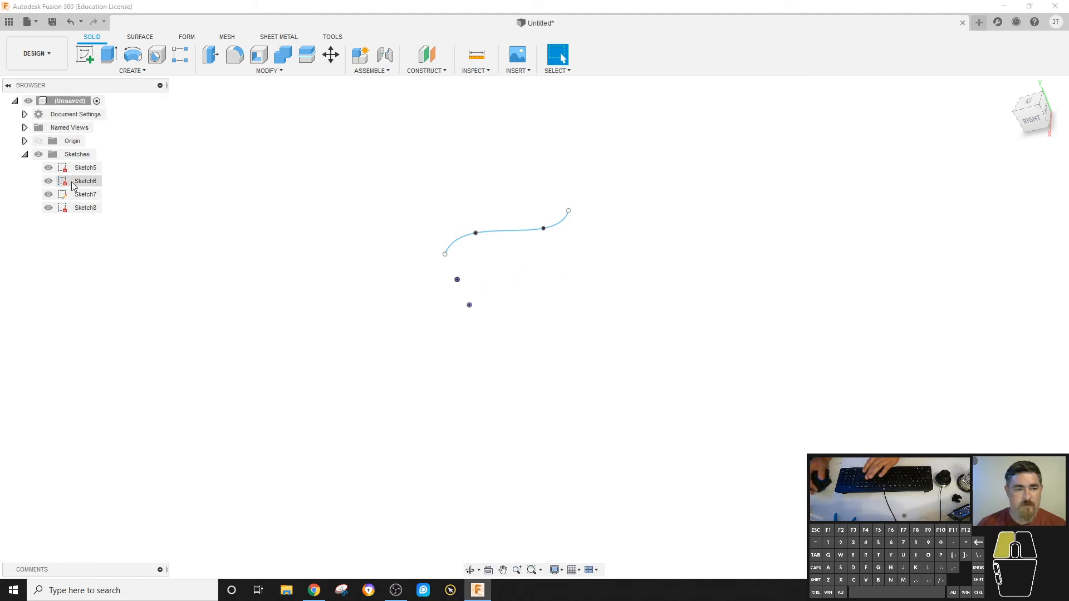
left_click(80, 192)
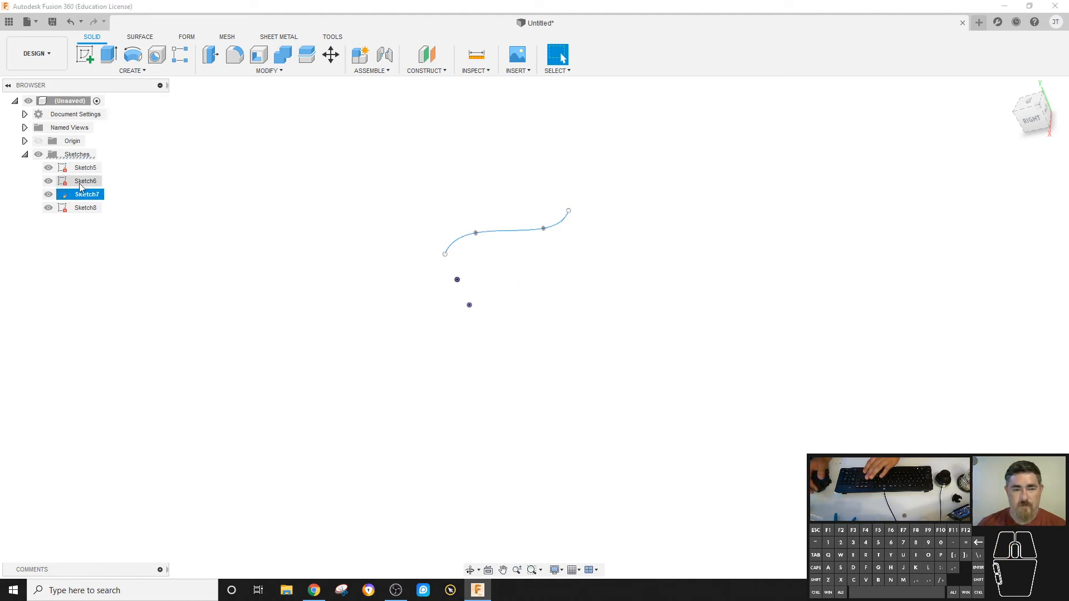
left_click(80, 182)
key("Delete")
left_click(79, 169)
key("Delete")
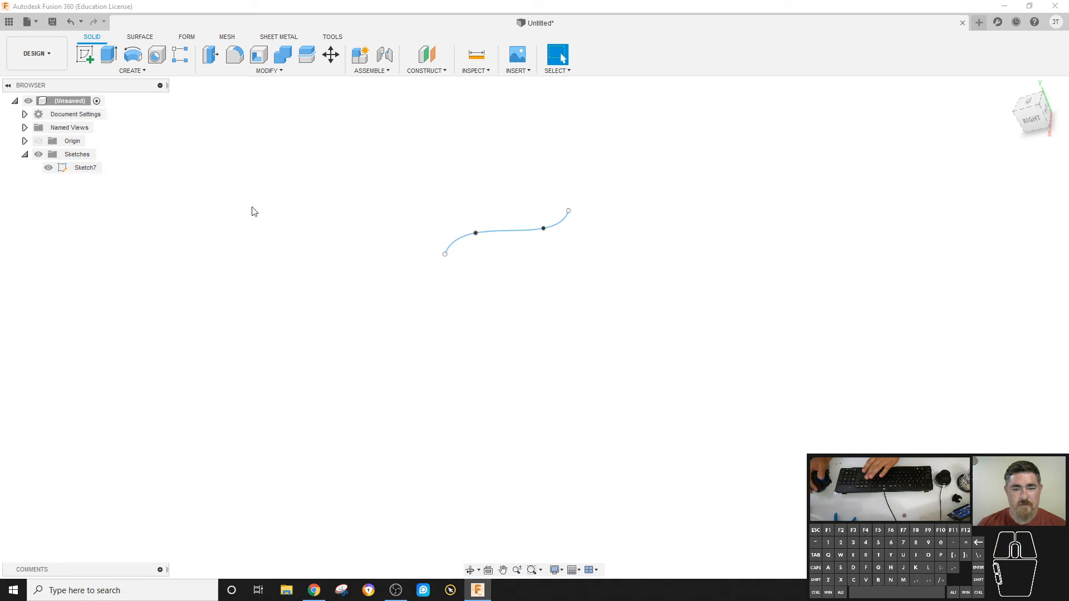
left_click(340, 214)
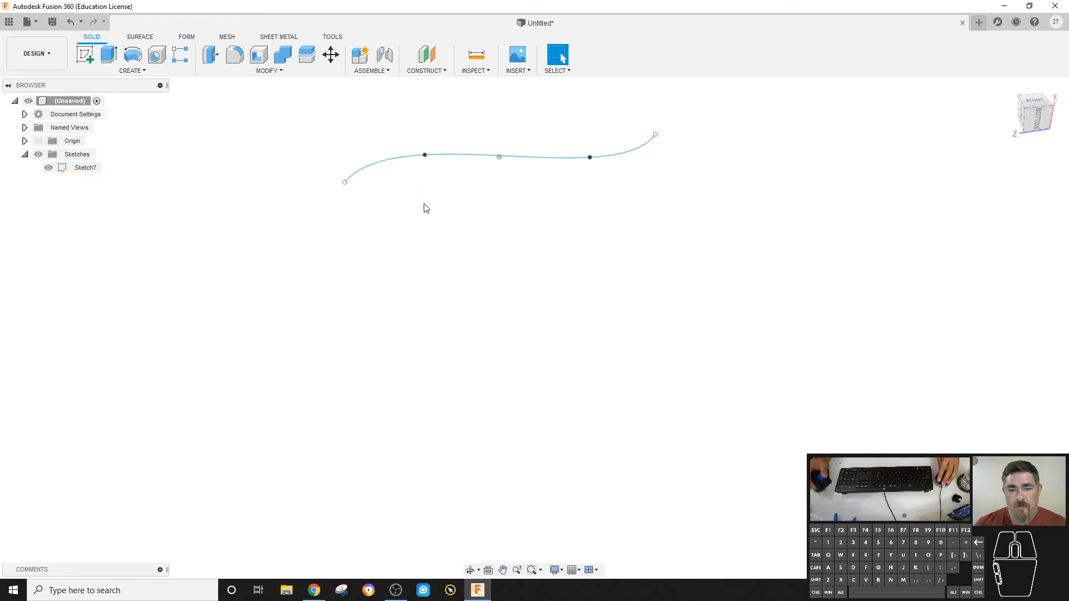
Construct a Plane Along Path on the spline at its start point, with proportional distance 0.00.
left_click(86, 55)
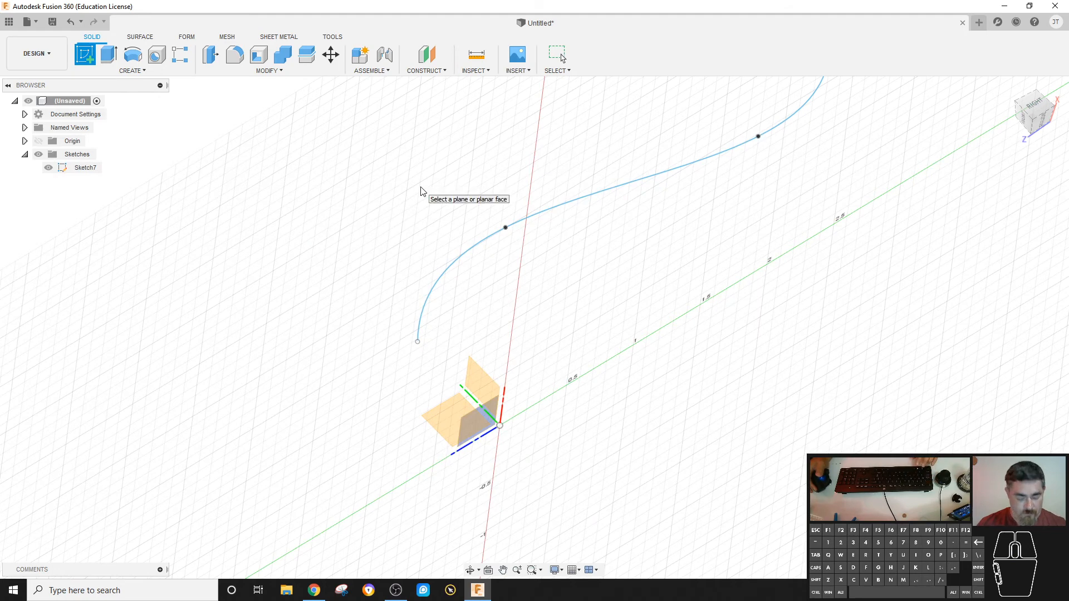
key("Escape")
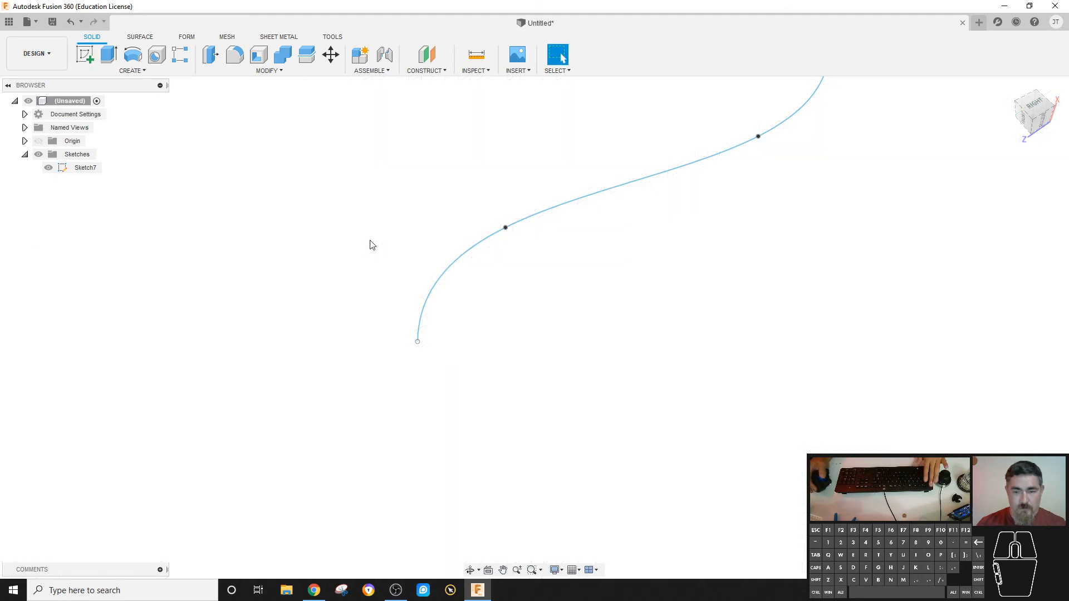
left_click(427, 72)
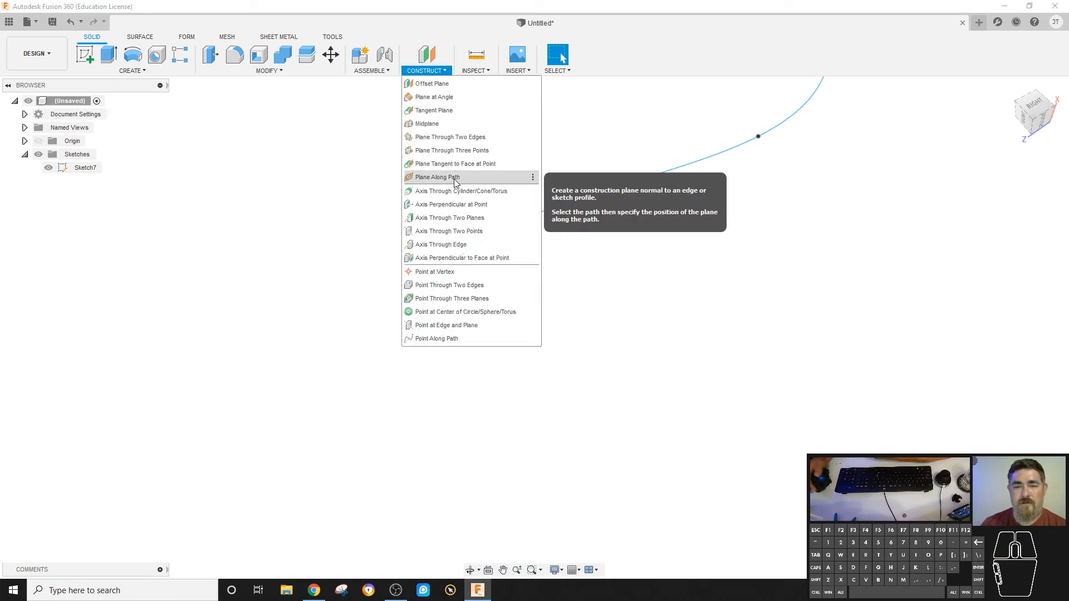
left_click(440, 177)
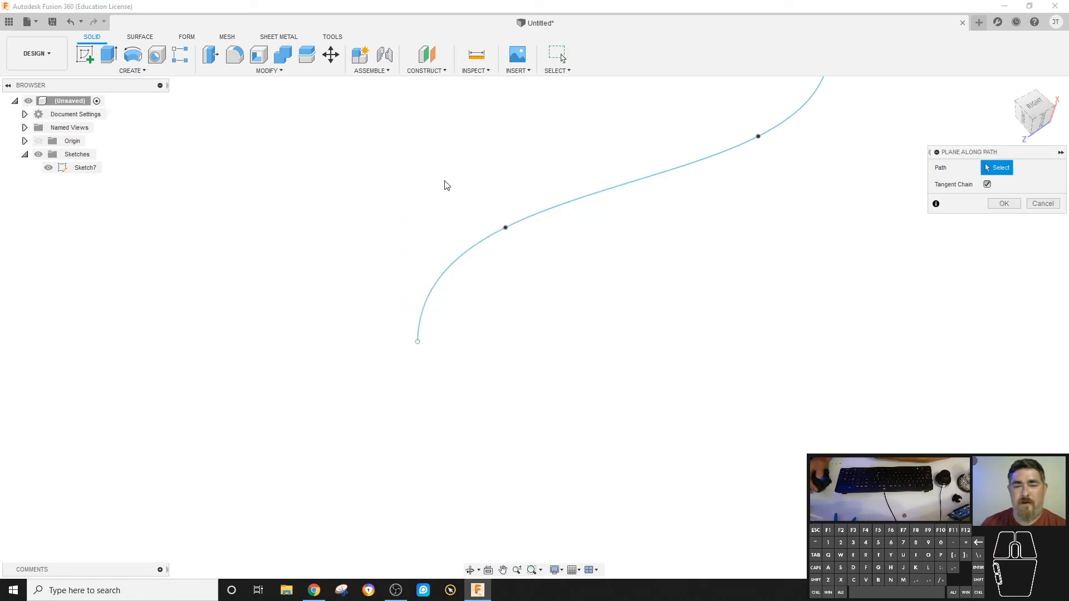
left_click(445, 274)
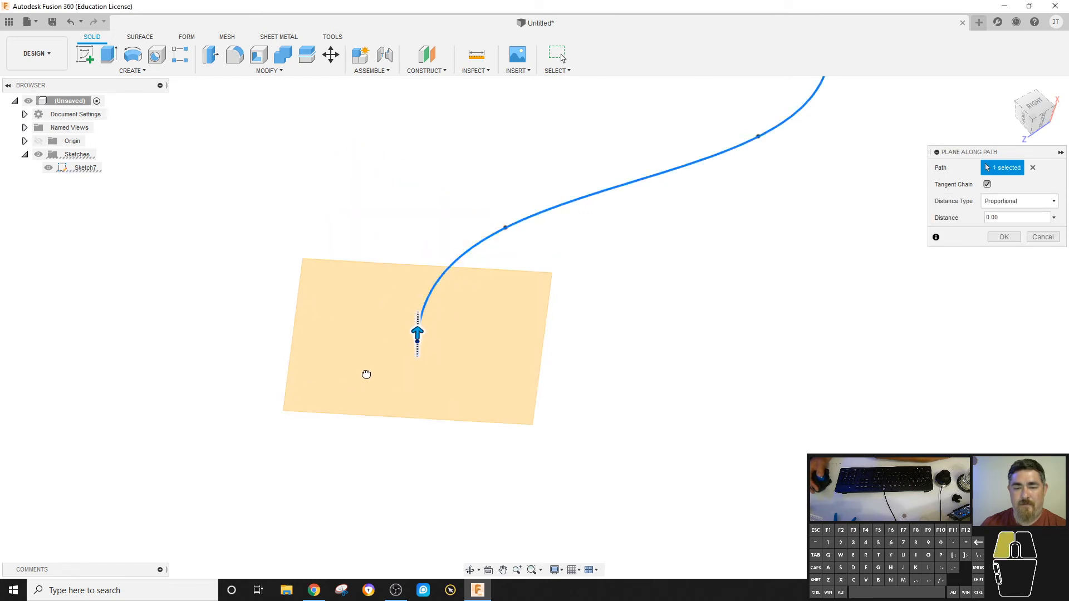
left_click(1002, 239)
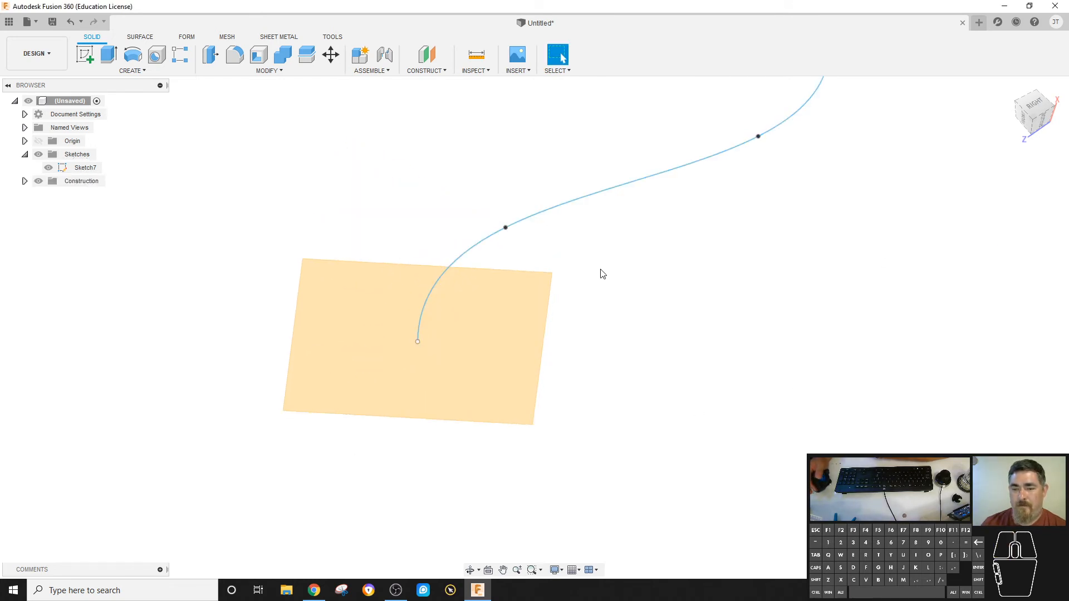
Start a sketch on the construction plane at the spline's start point.
left_click(38, 140)
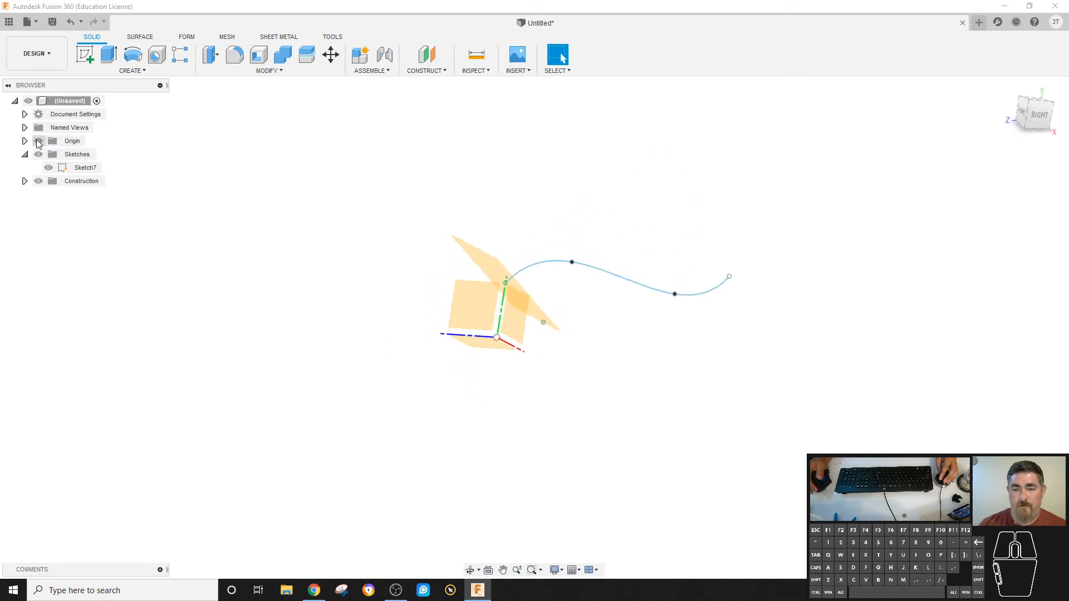
left_click(39, 140)
left_click(78, 53)
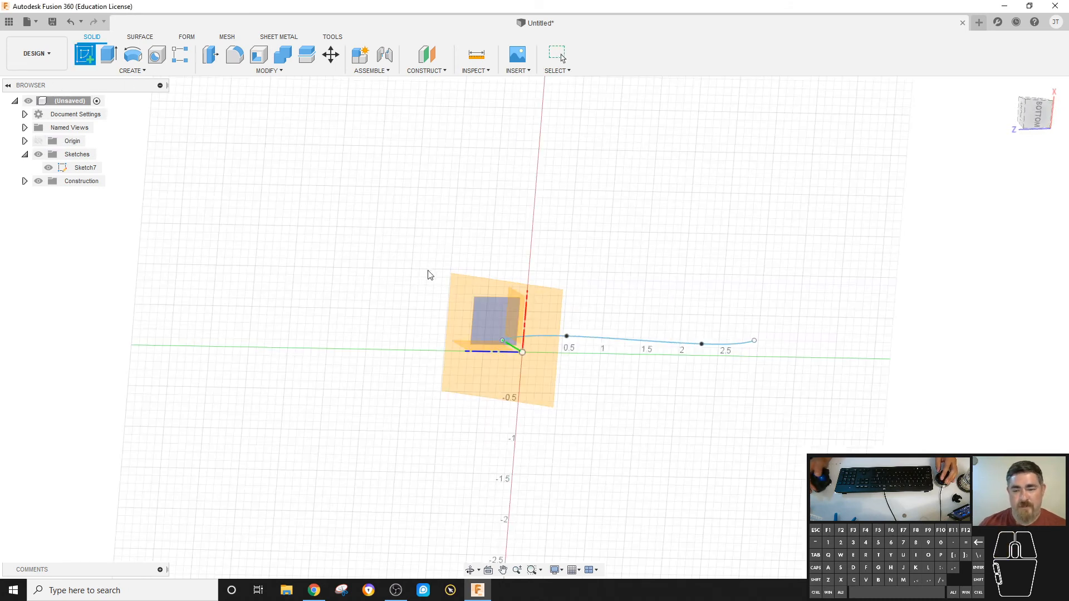
left_click(469, 289)
left_click(469, 293)
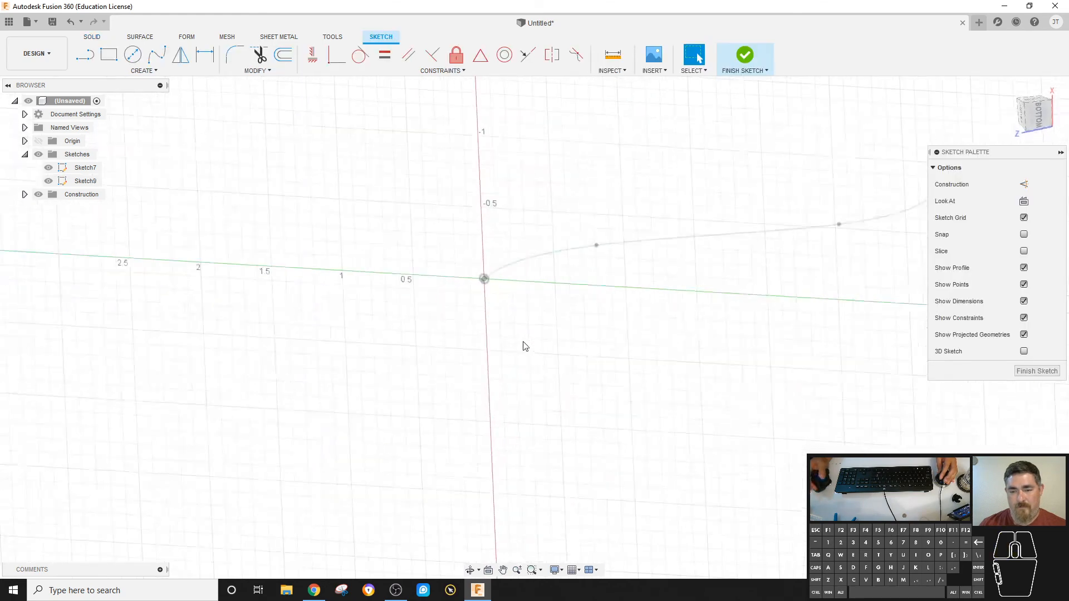
Draw a two-point rectangle with one corner at the spline's start point and finish the sketch.
key("r")
left_click(483, 279)
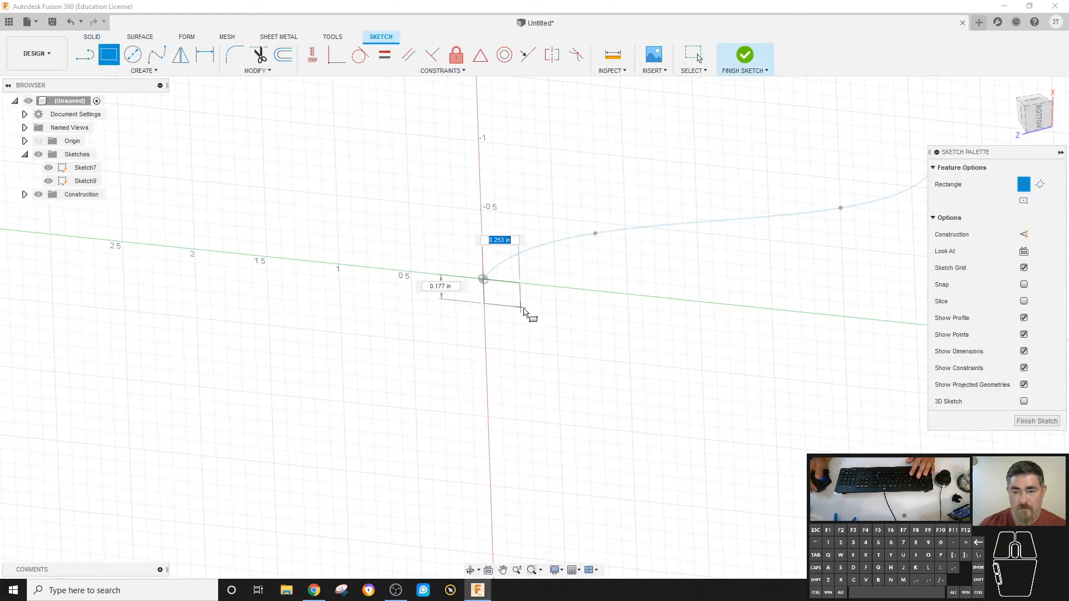
left_click(556, 337)
left_click(744, 54)
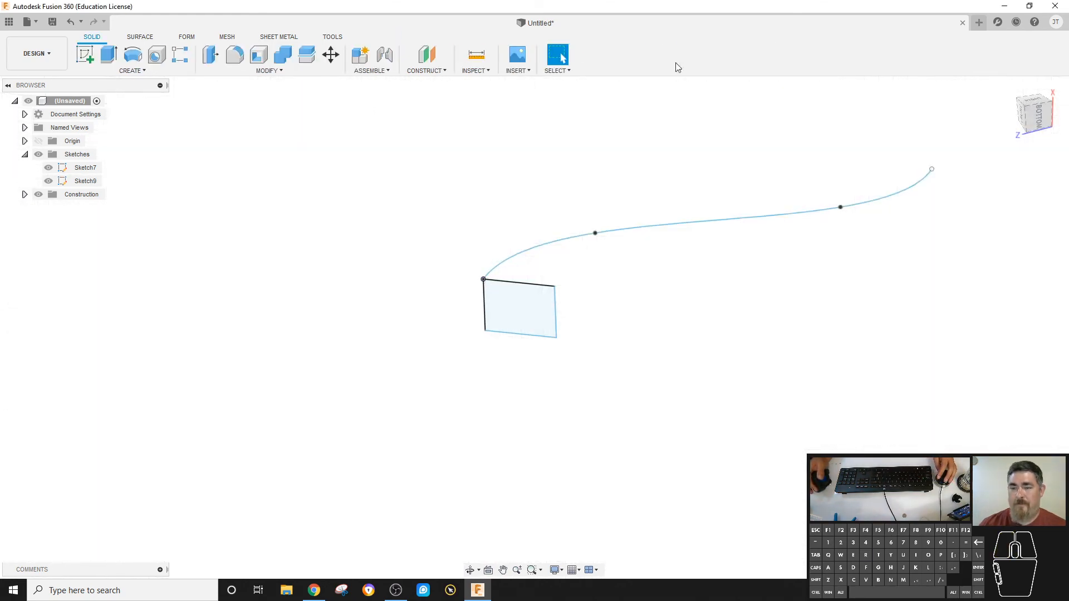
Preview a Single Path sweep of the rectangle along the spline with Perpendicular orientation.
left_click(131, 71)
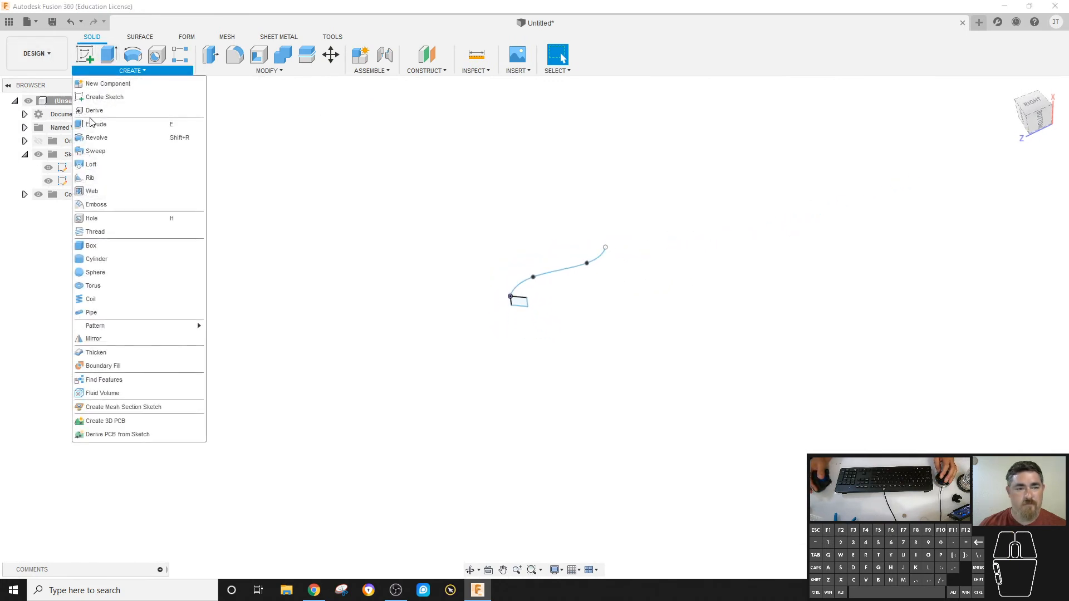
left_click(101, 150)
left_click(524, 306)
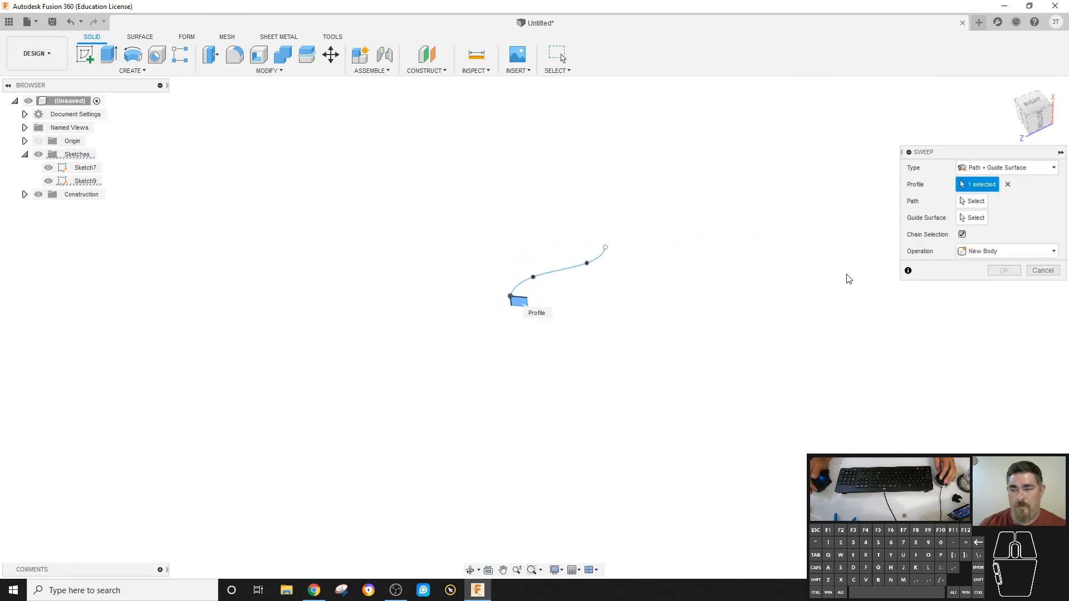
left_click(1008, 167)
left_click(983, 178)
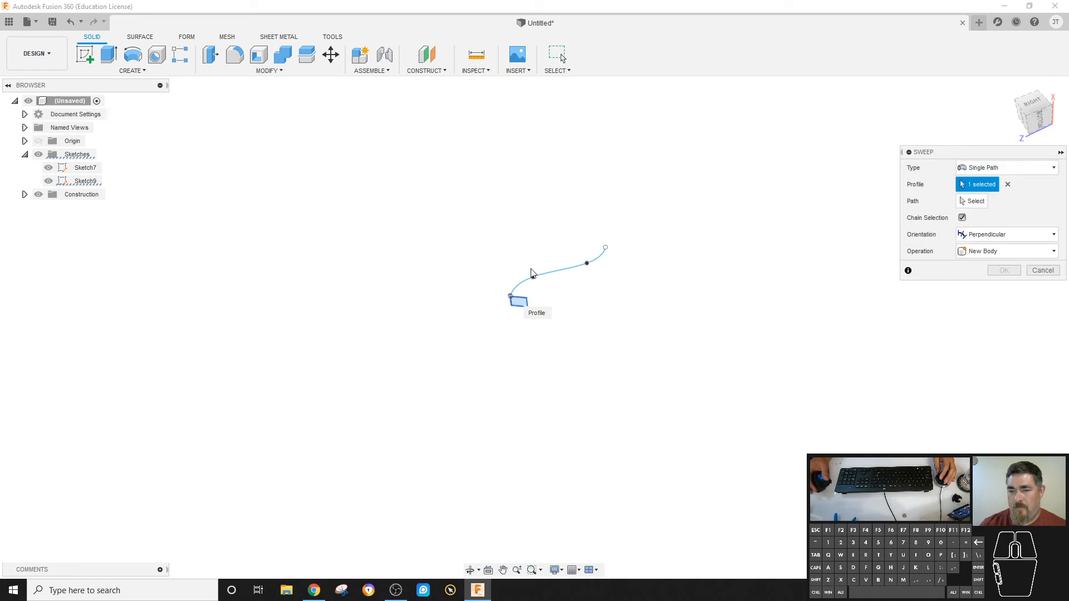
left_click(977, 202)
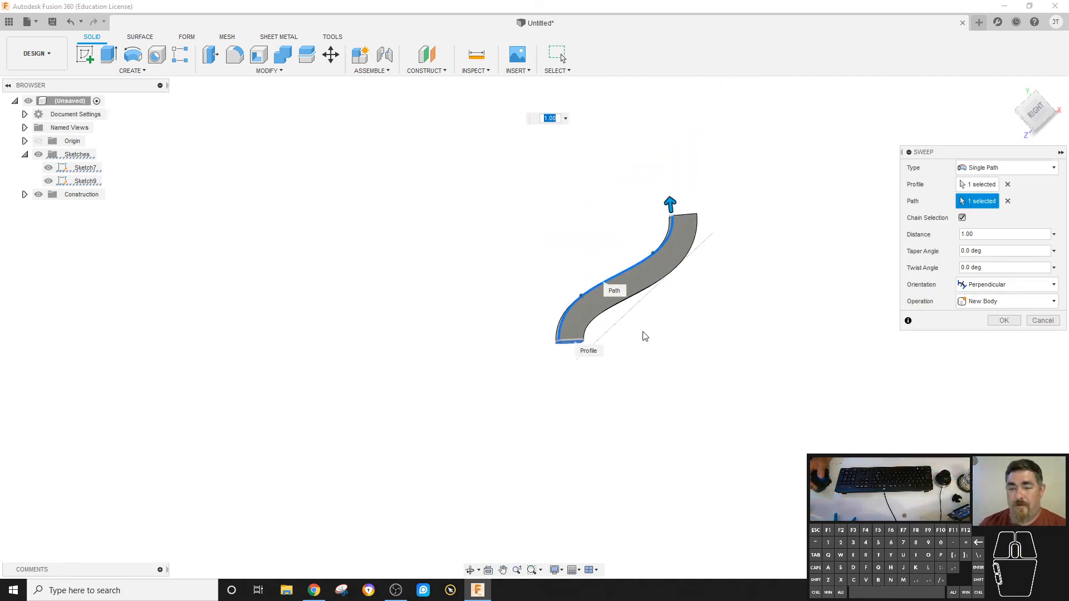
scroll(643, 334, "up", 5)
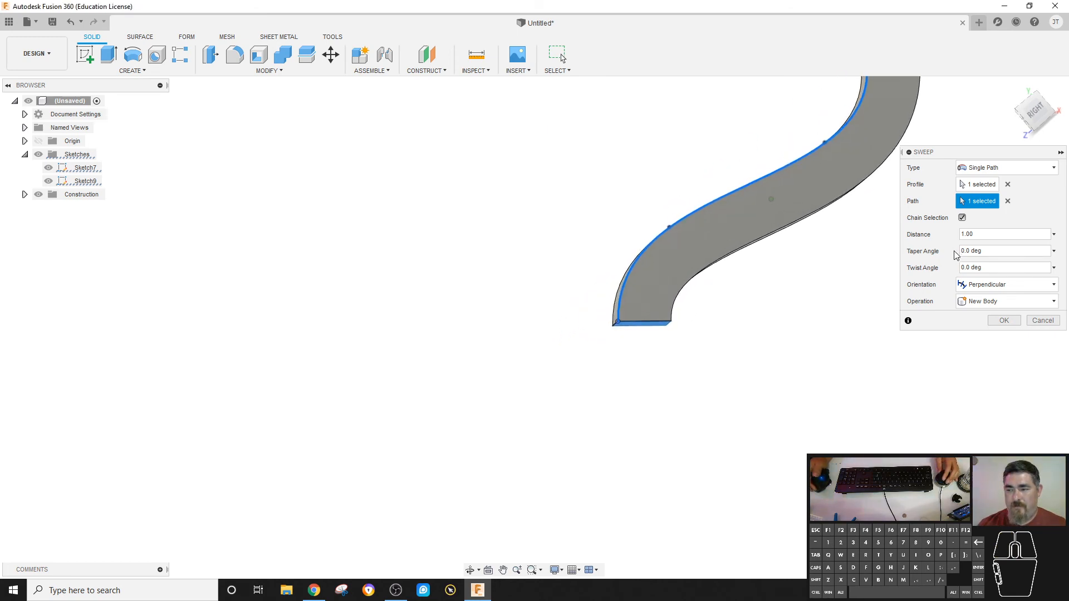
Preview the rectangle's sweep with Parallel orientation, then cancel the sweep.
left_click(997, 285)
left_click(986, 311)
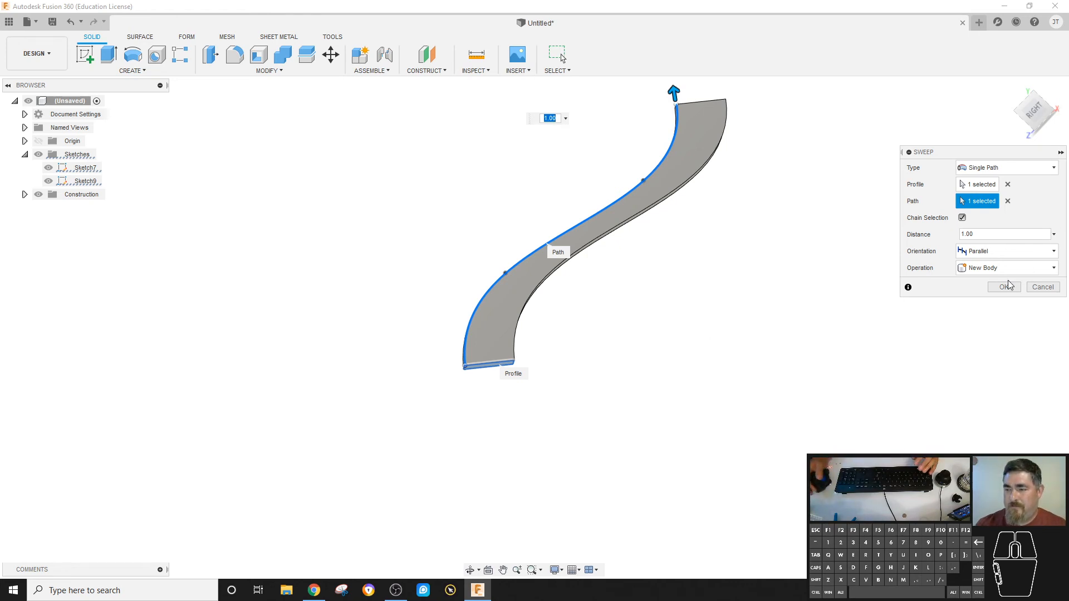
left_click(1042, 287)
middle_click_drag(776, 294, 405, 194, "shift")
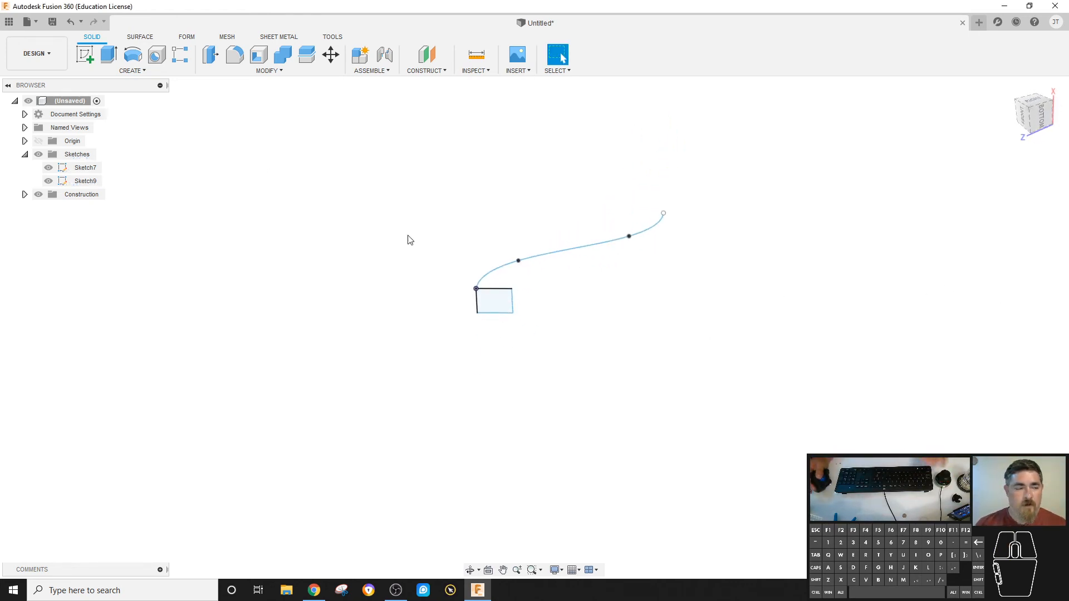
Create a square-section coil on the horizontal origin plane, centred at the origin, about 3.845 in diameter, with 3 revolutions and 4.325 in height.
left_click(104, 72)
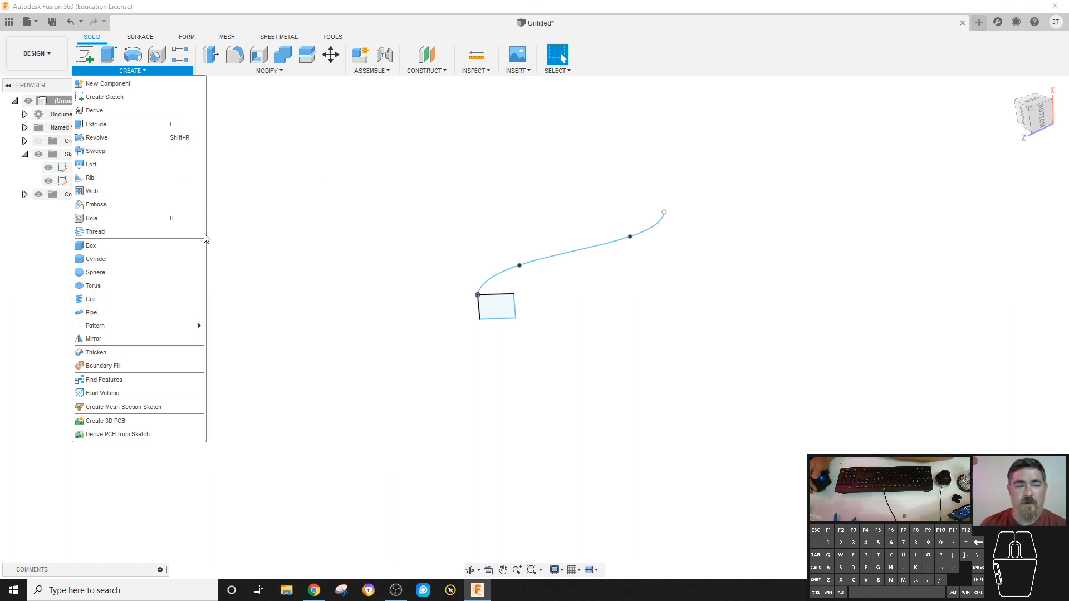
left_click(91, 300)
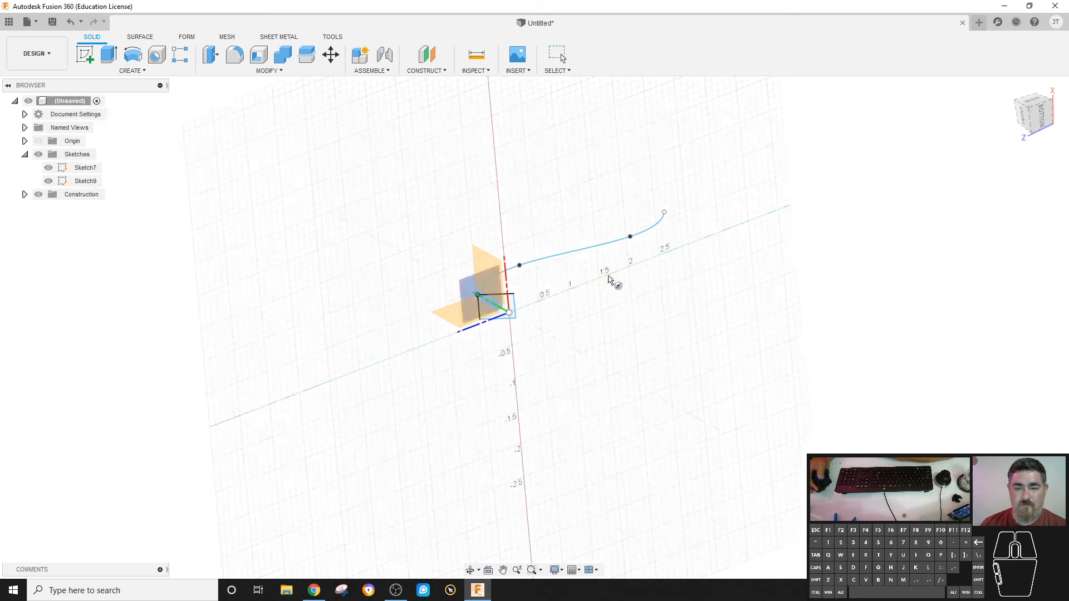
left_click(449, 315)
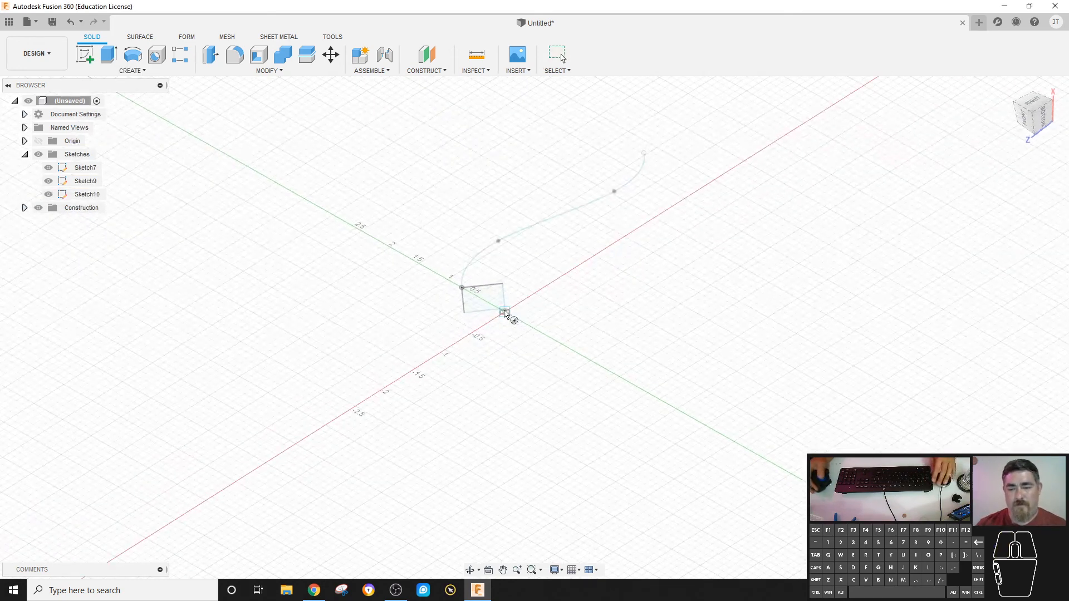
left_click(504, 305)
left_click(617, 367)
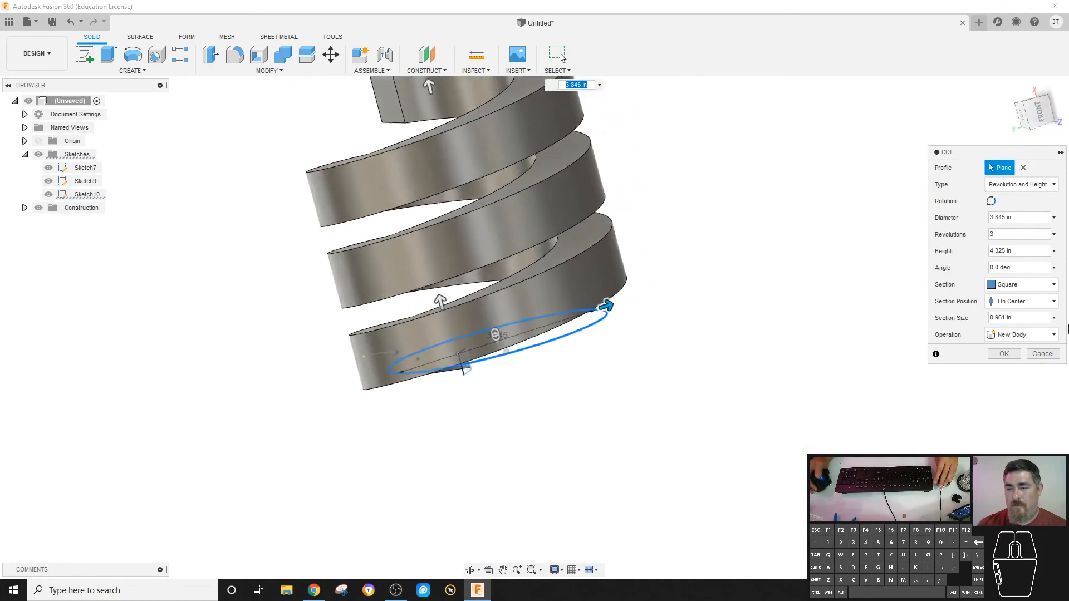
key("Return")
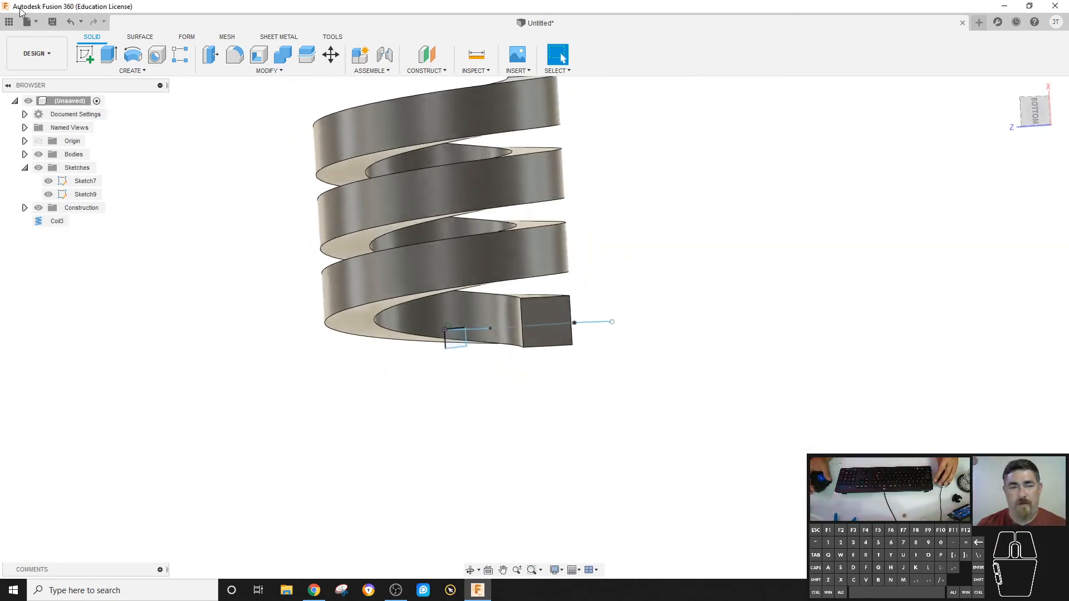
Sketch a circle about 0.62 in diameter on the coil's square end face, centred on the midpoint of its upper edge.
left_click(85, 54)
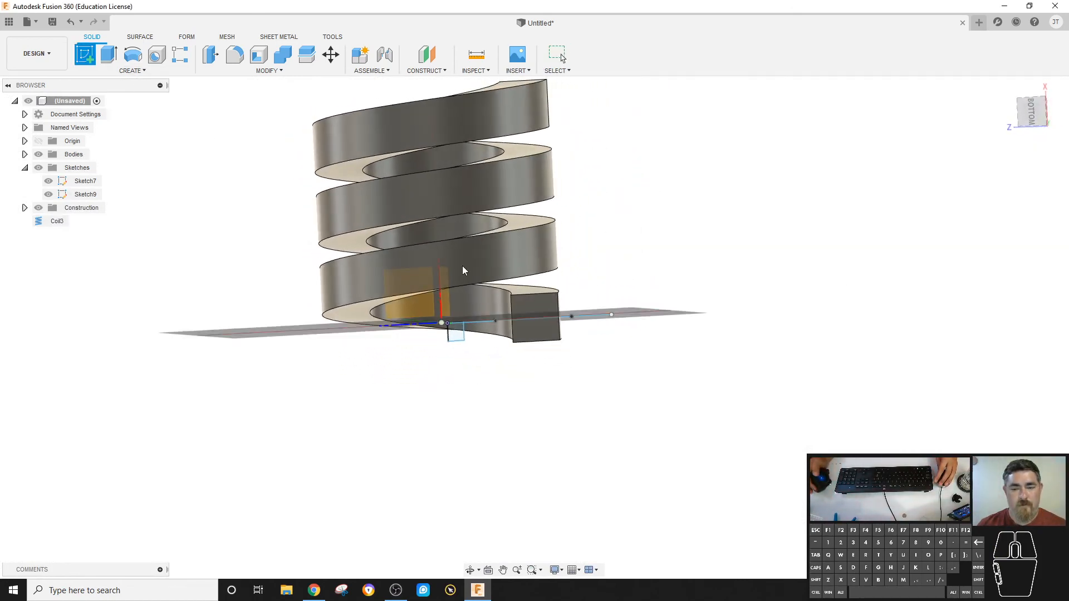
left_click(540, 306)
key("c")
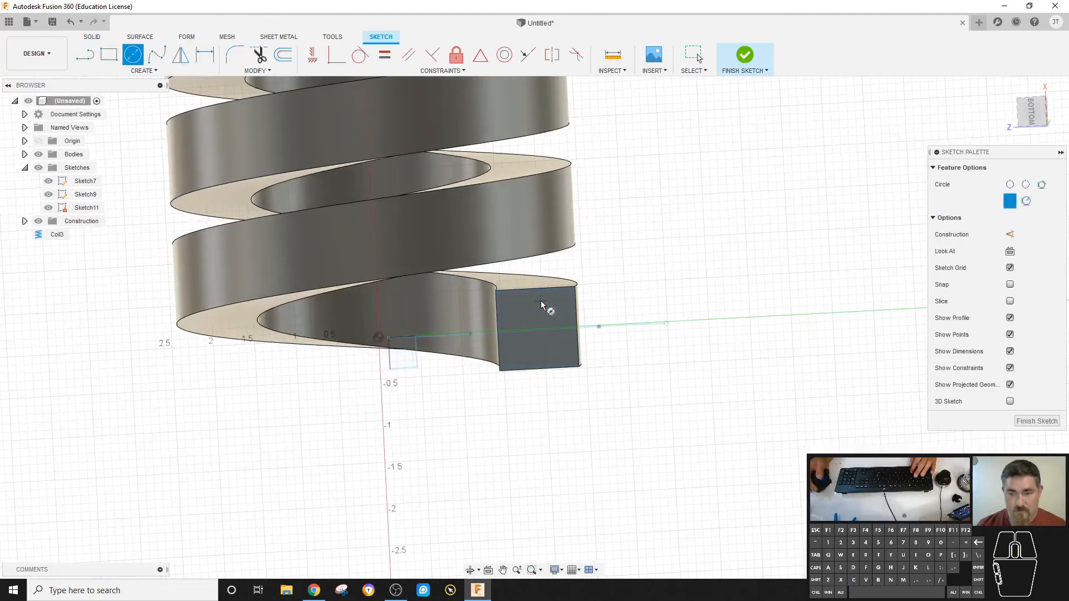
left_click(536, 288)
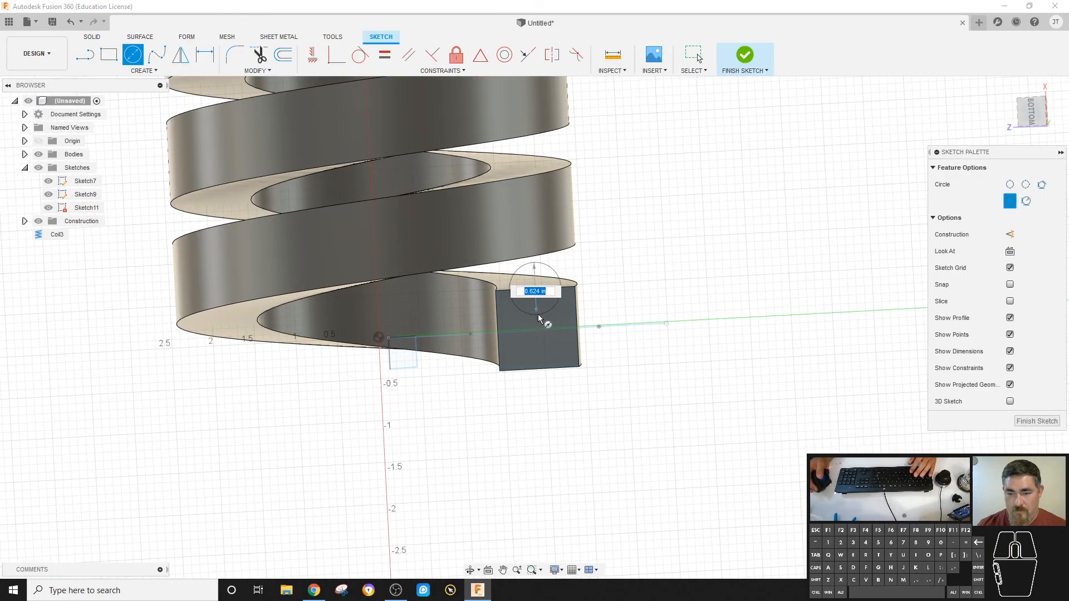
left_click(539, 318)
left_click(740, 57)
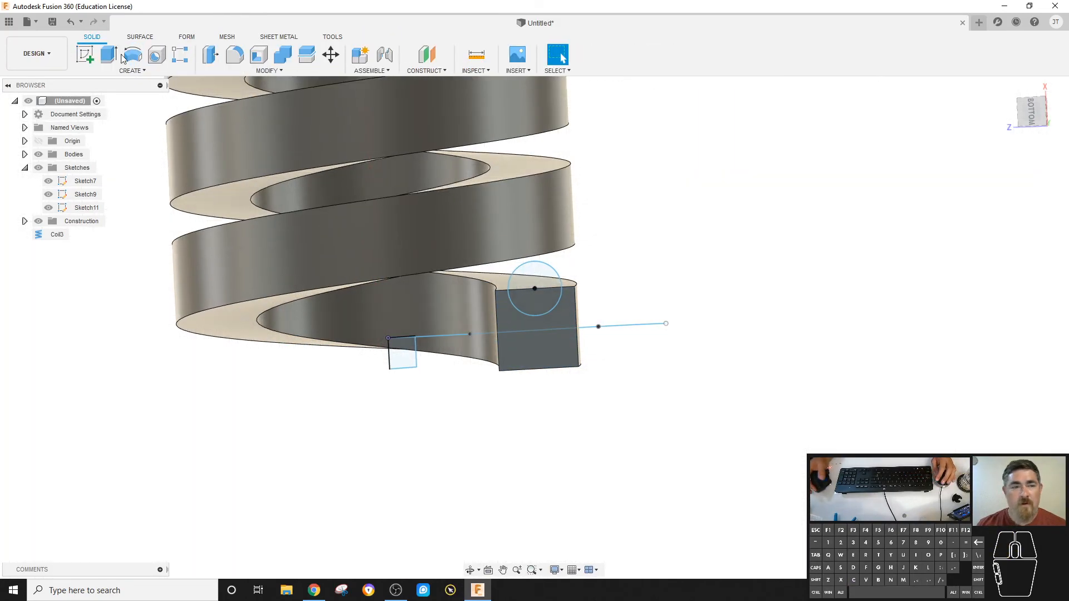
Set up a Path + Guide Surface sweep of the circle's lower half along the coil's inner upper edge, guided by the upper helical face.
left_click(133, 71)
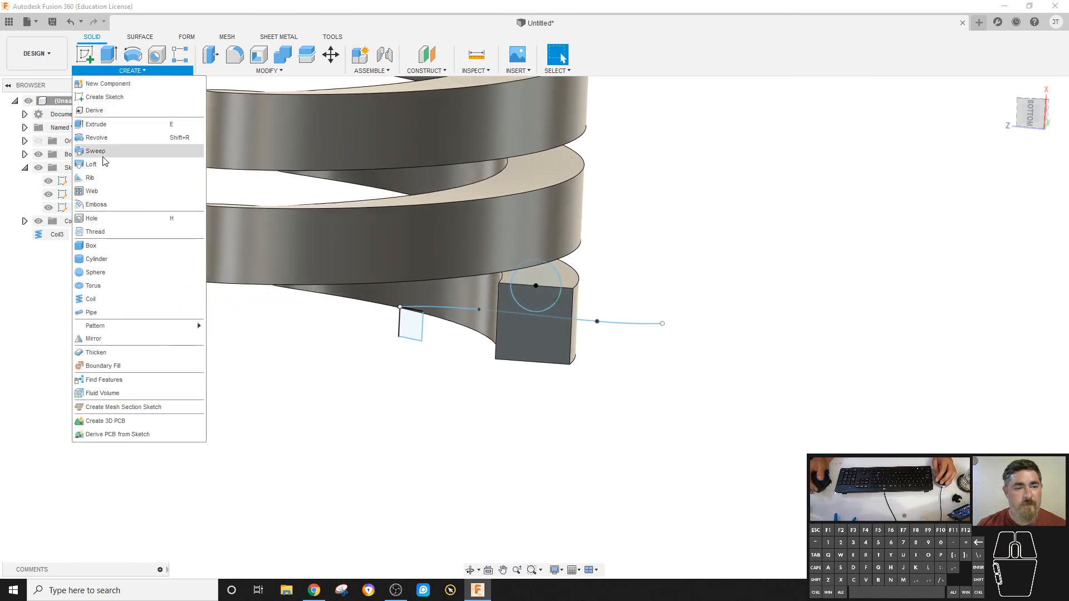
left_click(101, 150)
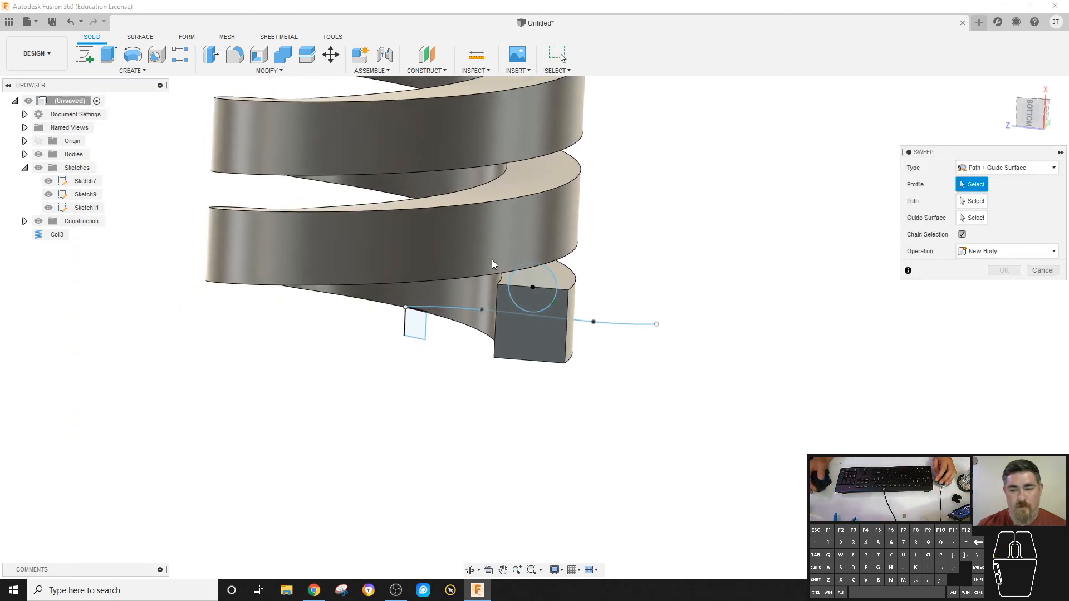
left_click(530, 280)
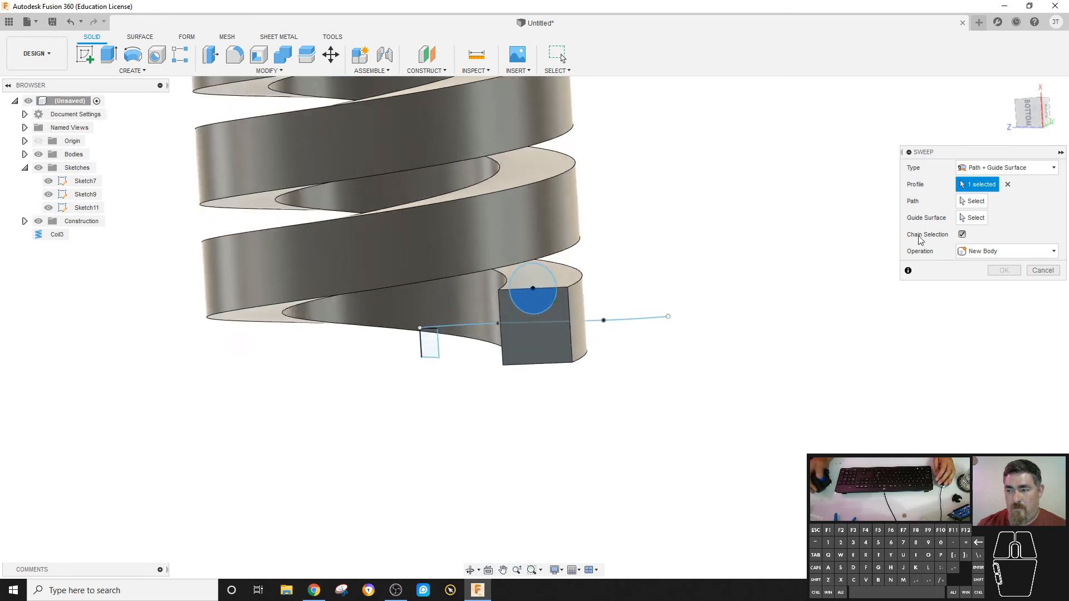
left_click(964, 204)
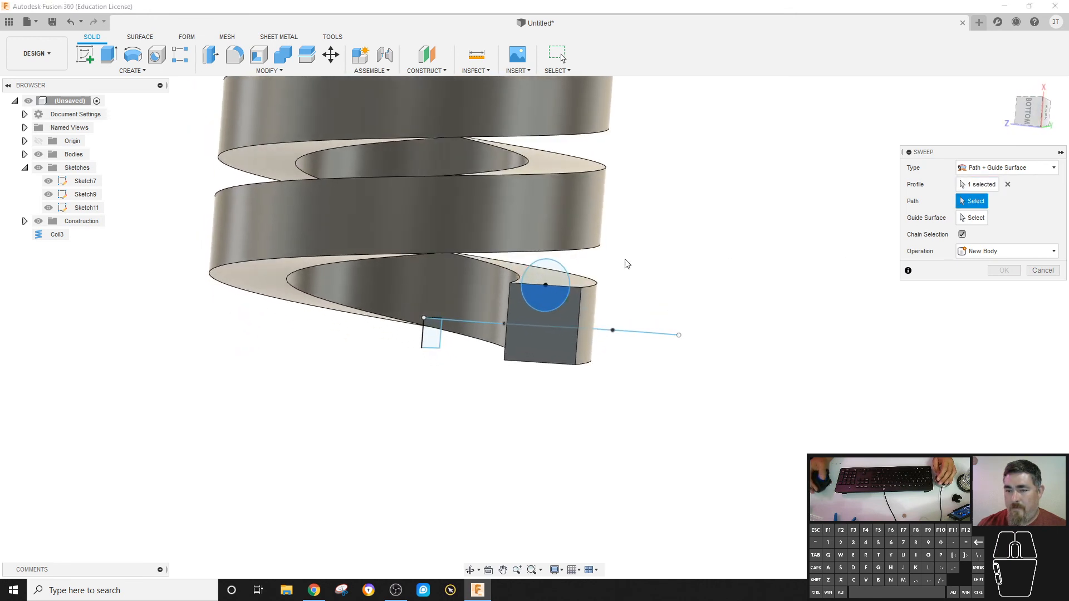
left_click(515, 274)
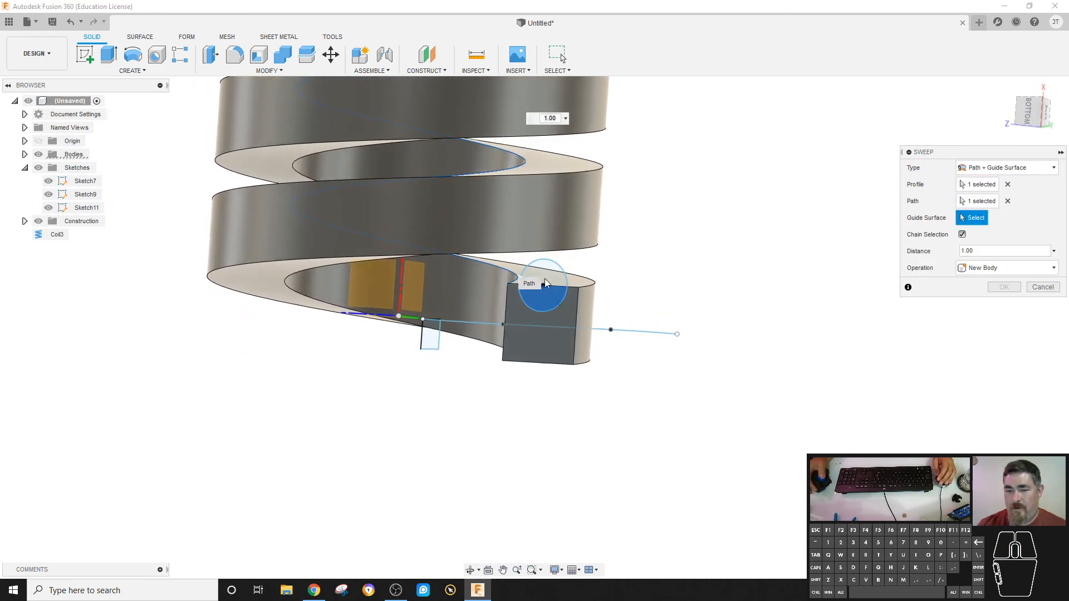
left_click(604, 282)
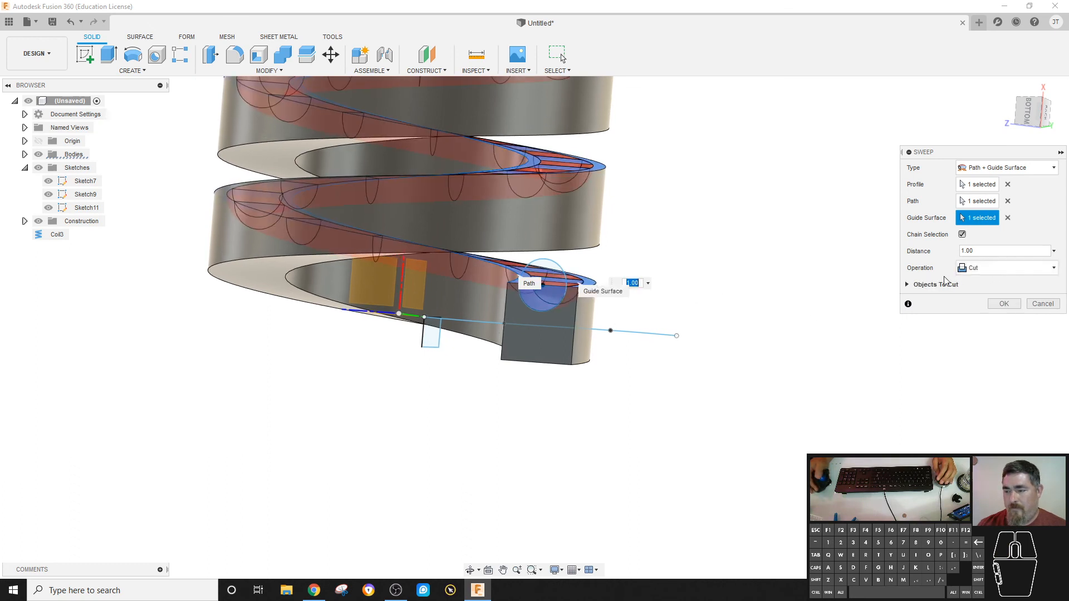
Set the sweep's operation to New Component and complete the sweep.
left_click(994, 271)
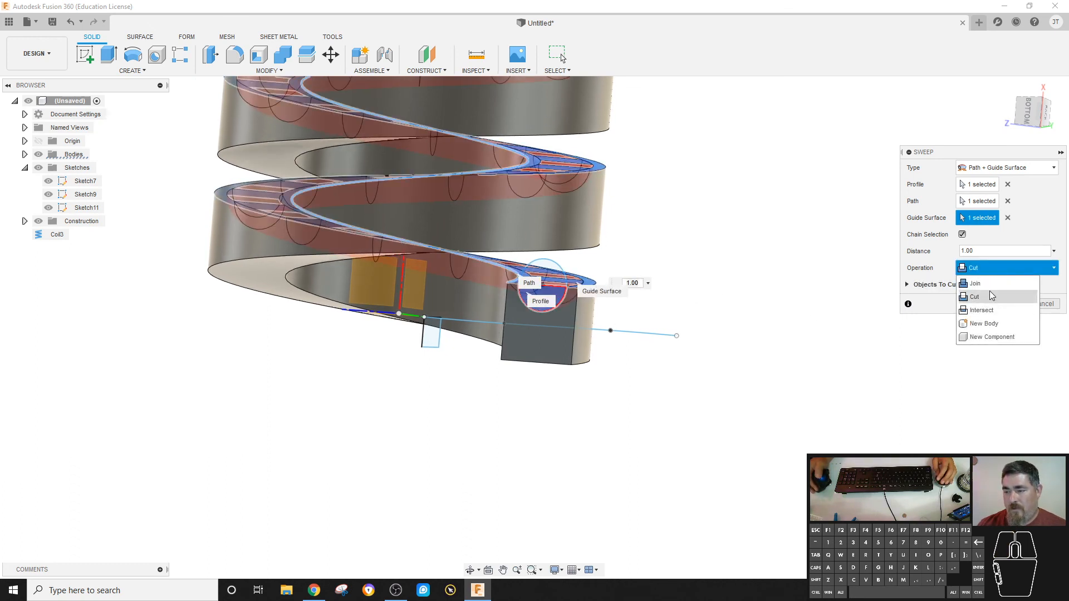
left_click(992, 324)
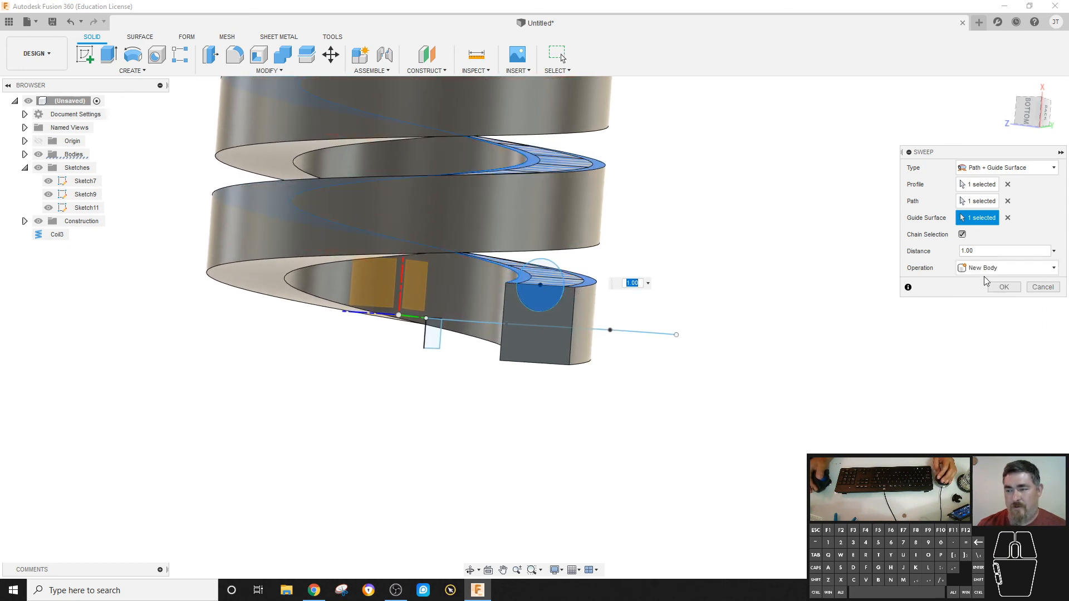
left_click(1002, 268)
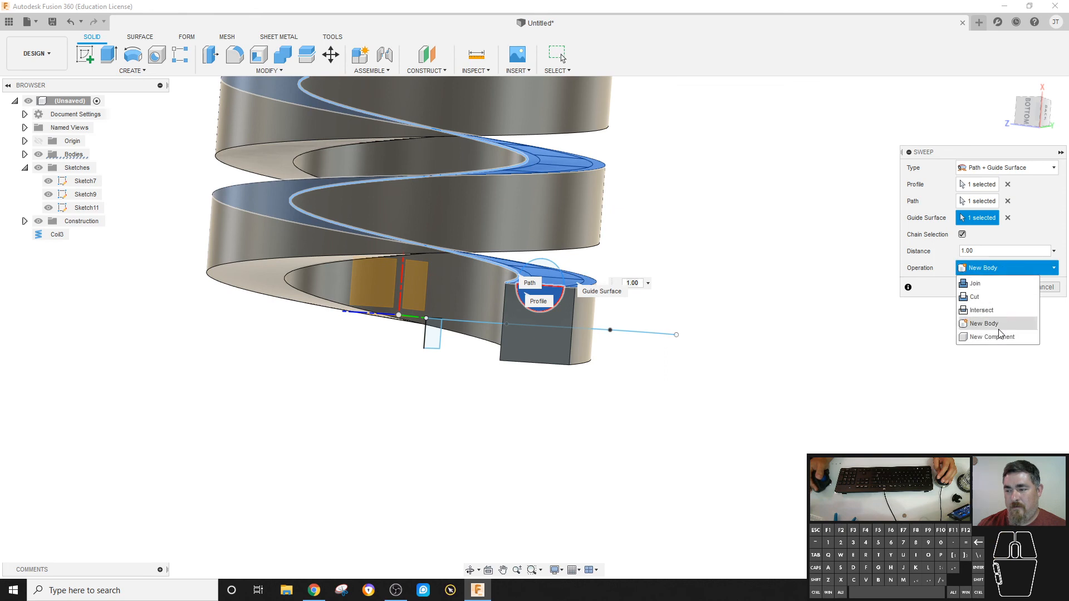
left_click(996, 325)
left_click(1003, 287)
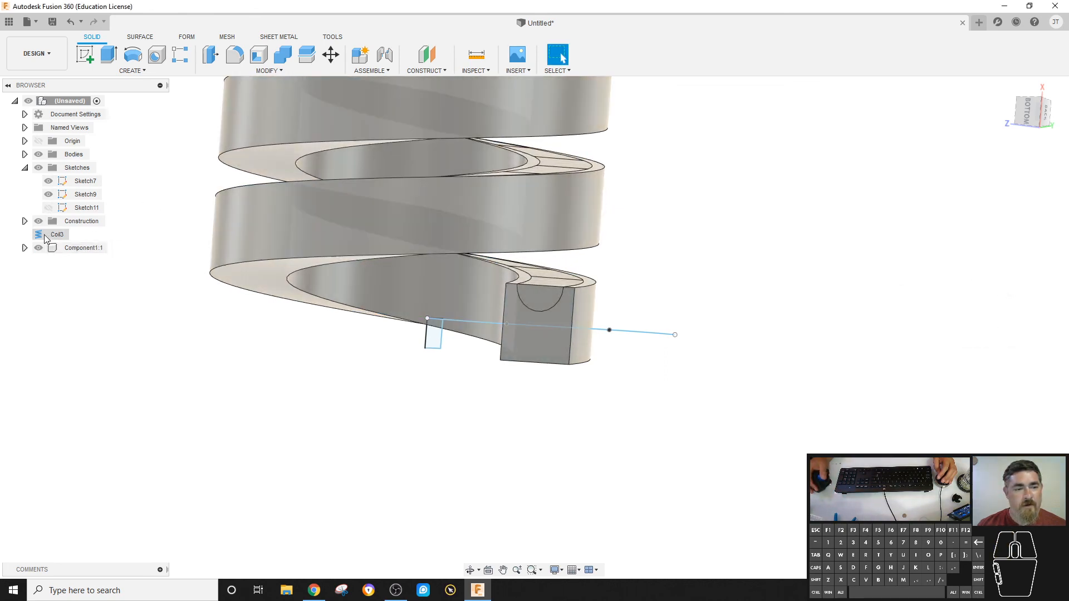
Hide the original square-section coil body to isolate the swept half-round component.
left_click(24, 154)
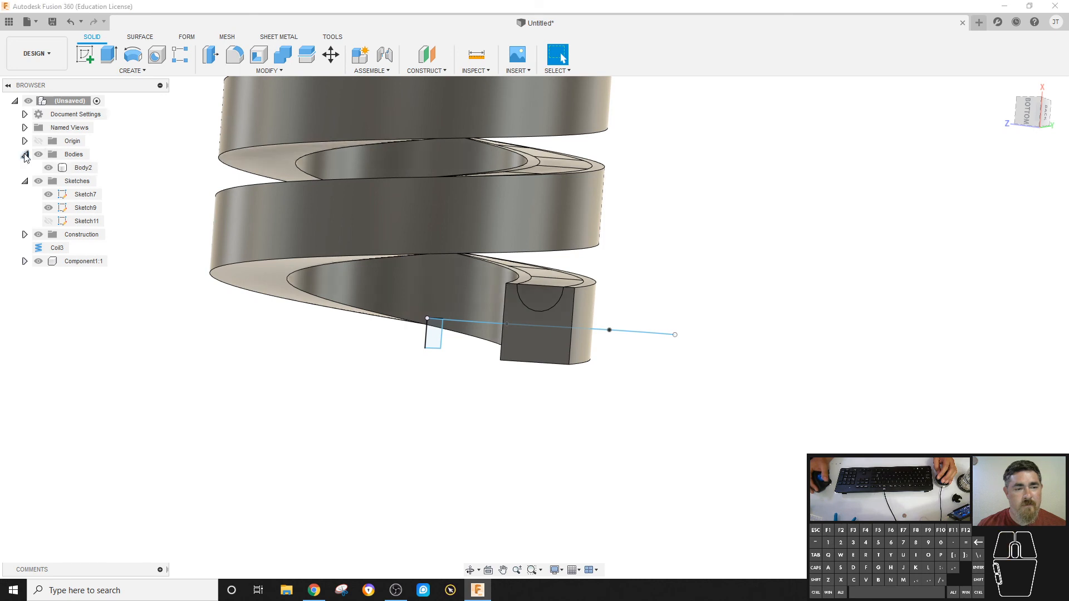
left_click(73, 169)
left_click(49, 167)
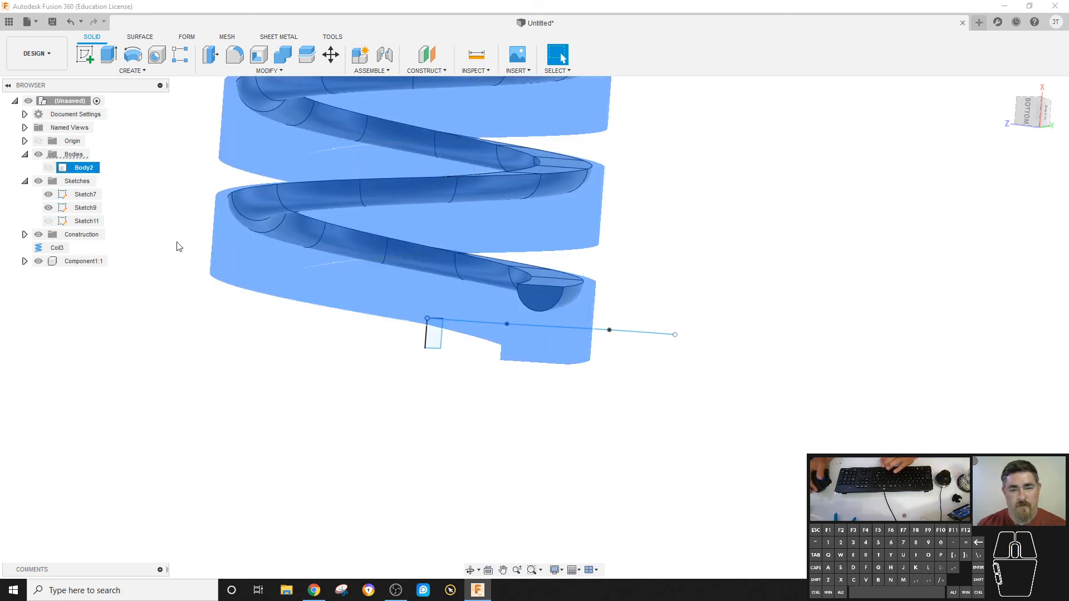
left_click(195, 381)
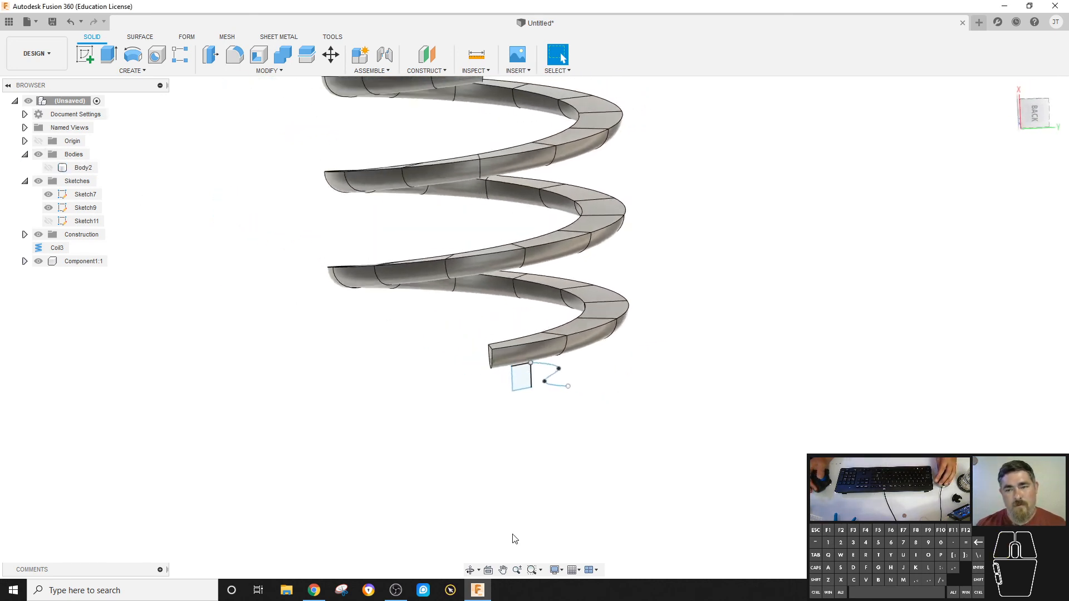
middle_click_drag(514, 539, 661, 356, "shift")
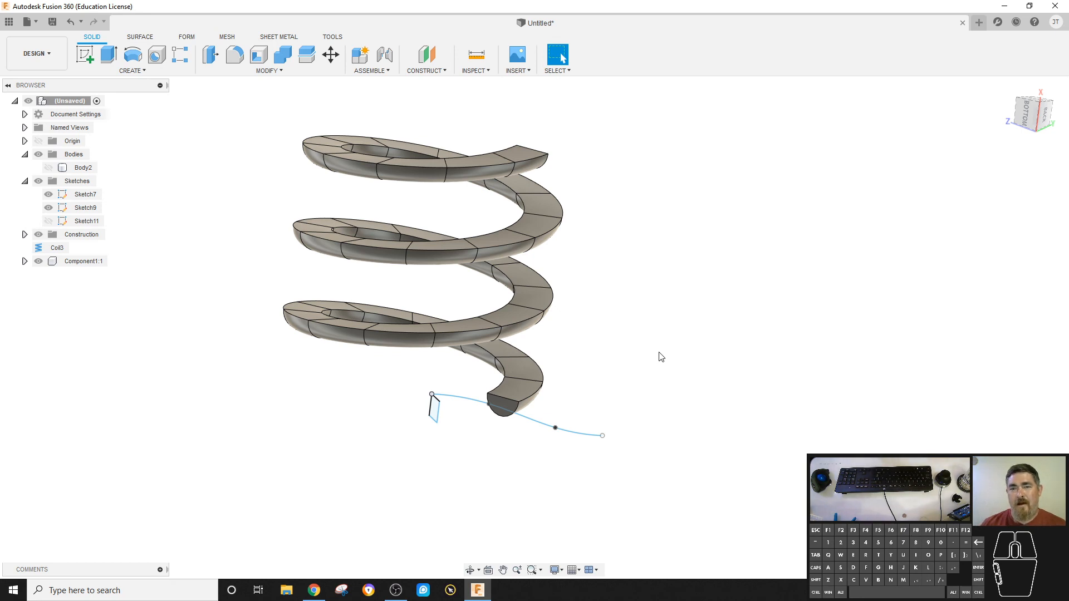
middle_click_drag(658, 355, 688, 288, "shift")
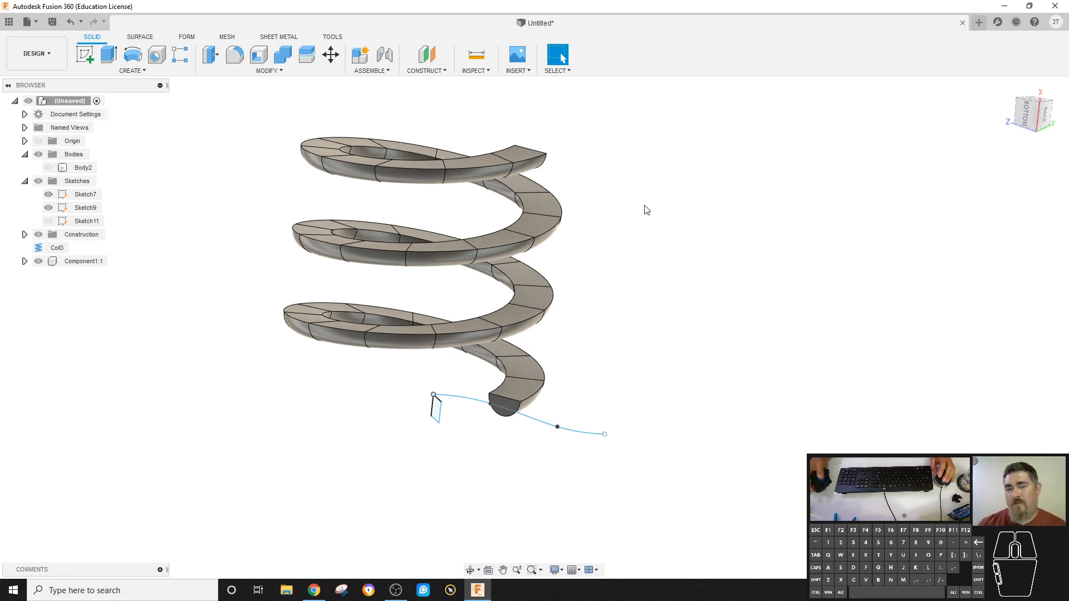
middle_click_drag(646, 210, 310, 202, "shift")
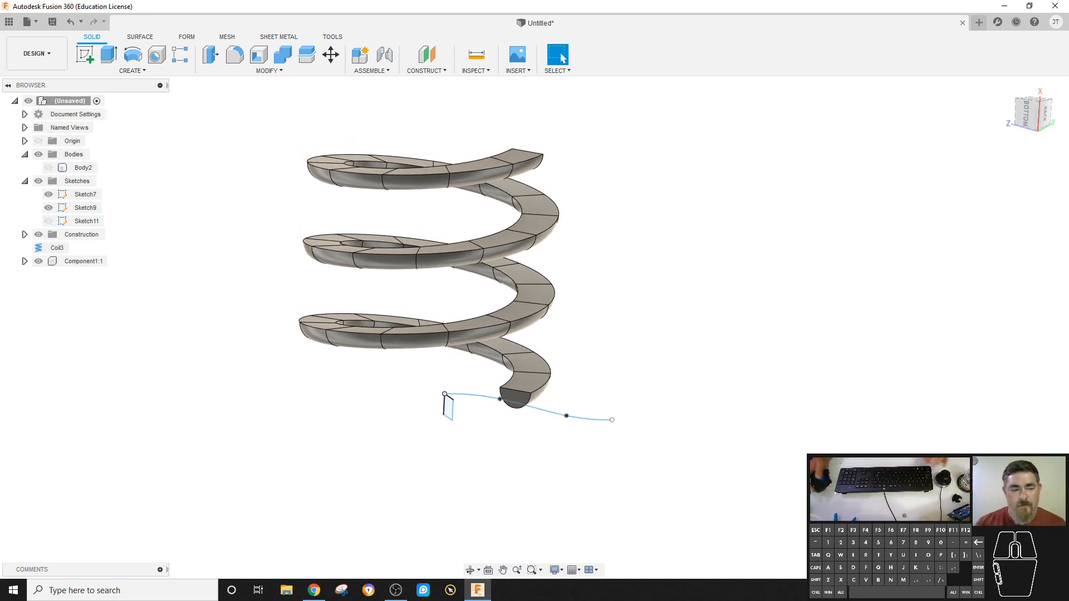